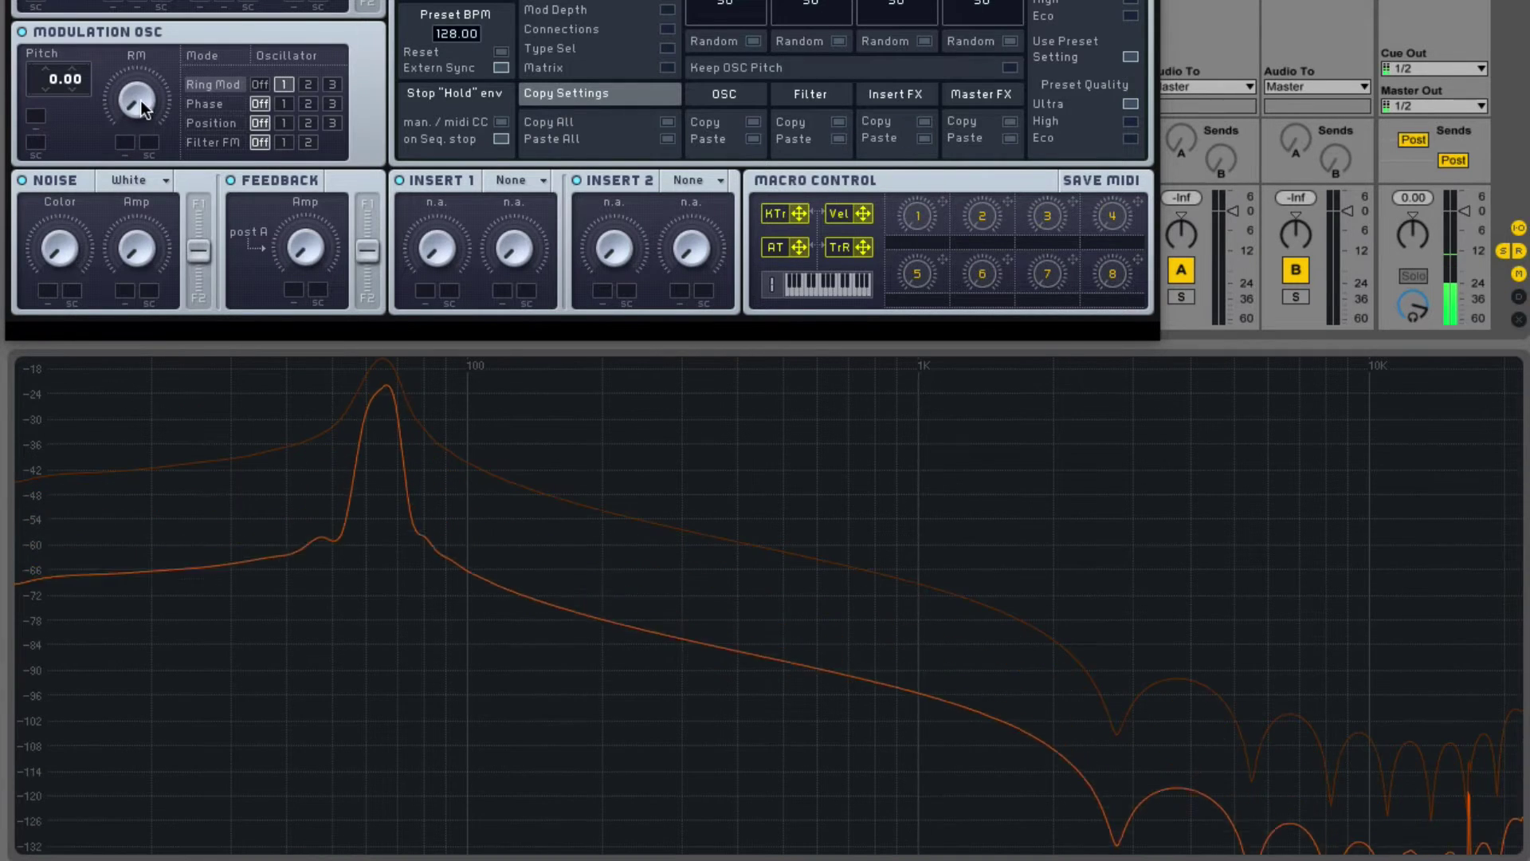
Step: Sweep the modulation oscillator's RM amount across its full range and leave it at the midpoint
left_click_drag(140, 101, 156, 7)
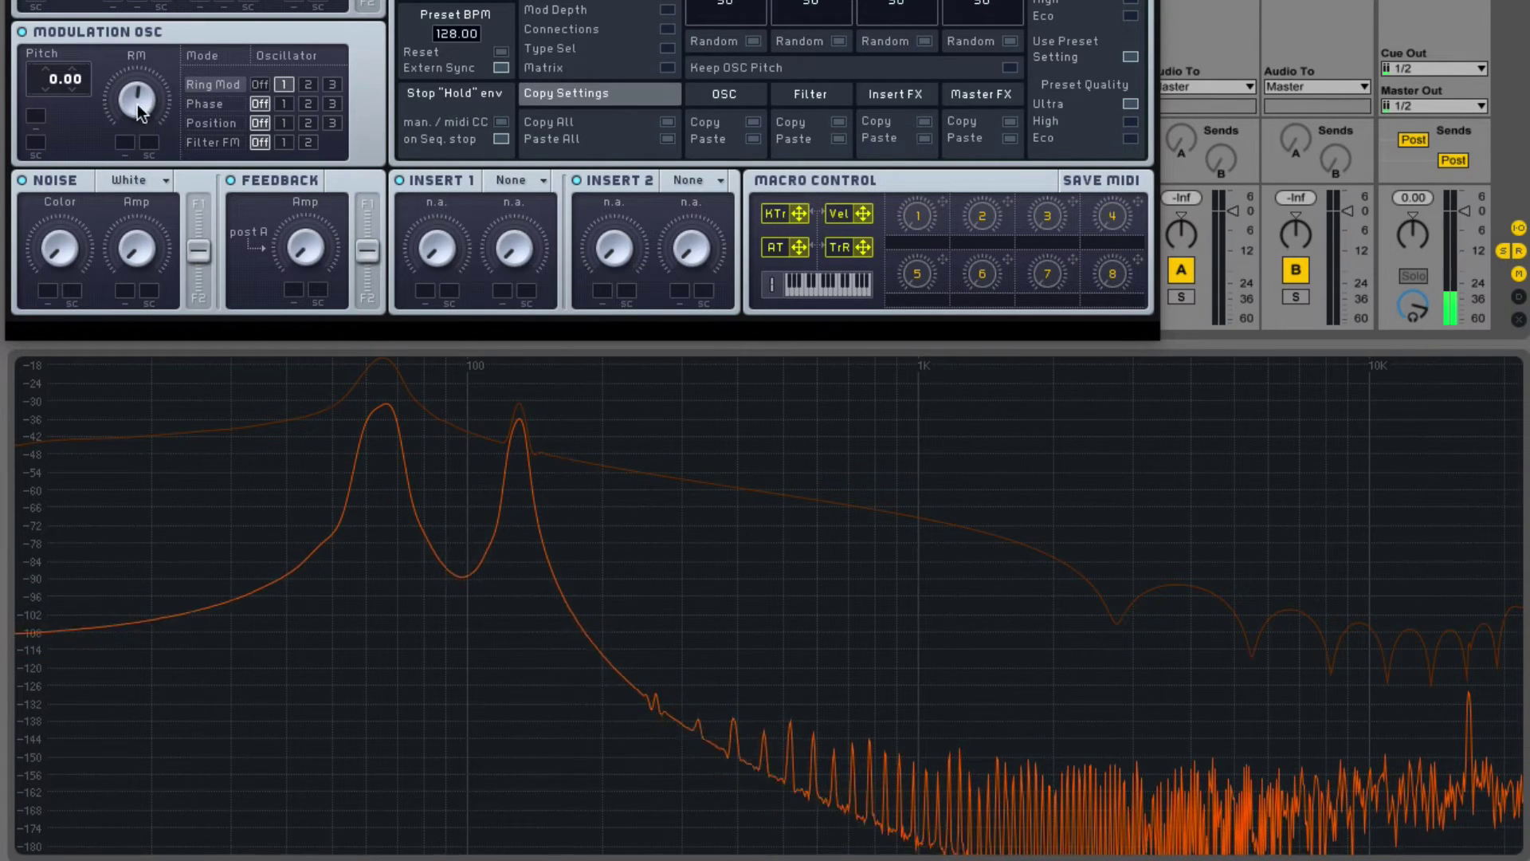
left_click_drag(137, 103, 145, 1)
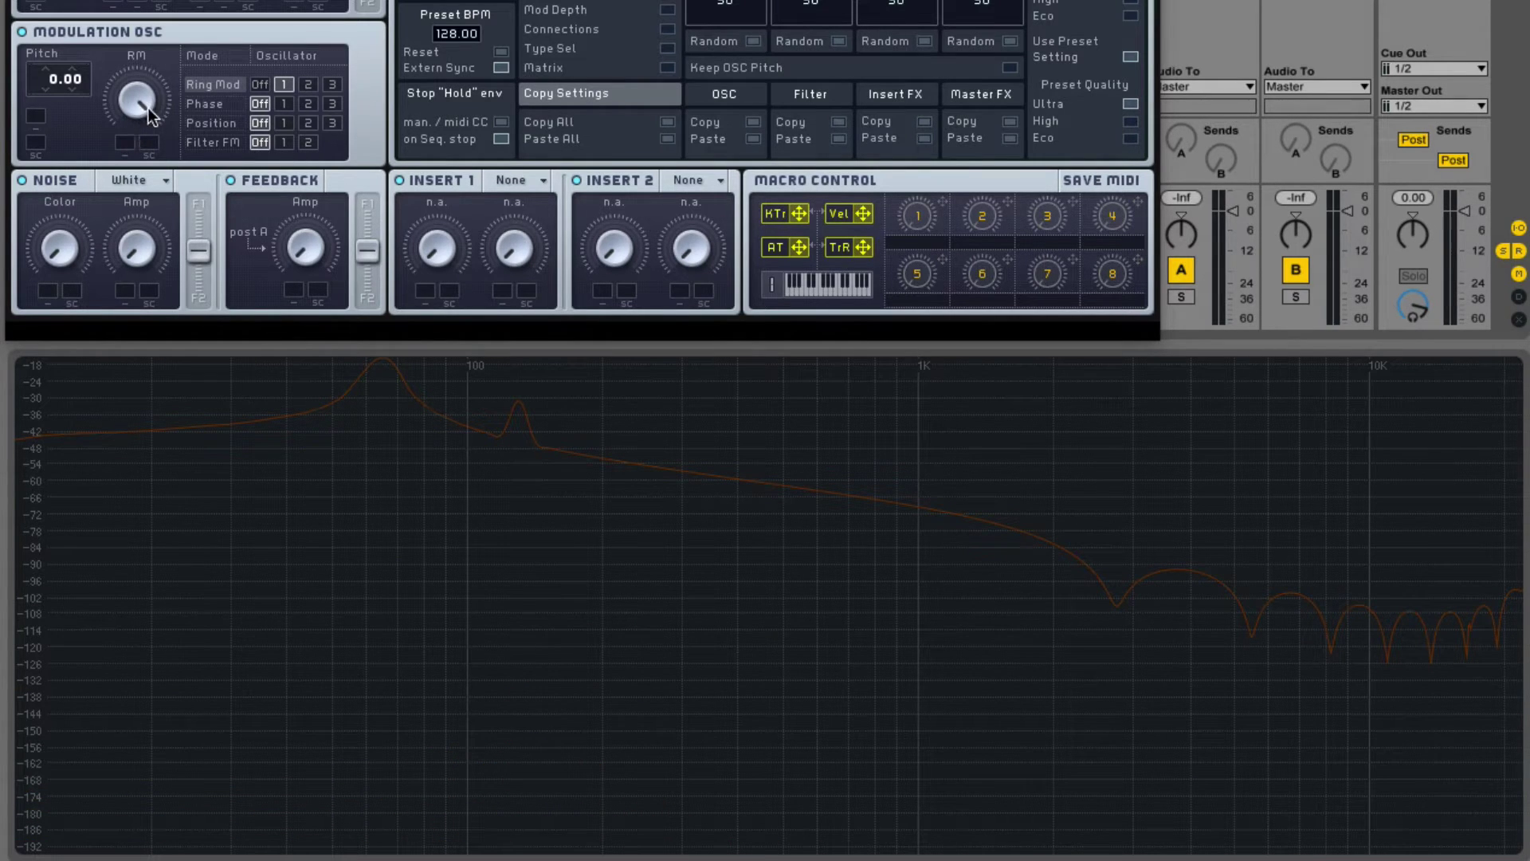
left_click_drag(146, 107, 142, 456)
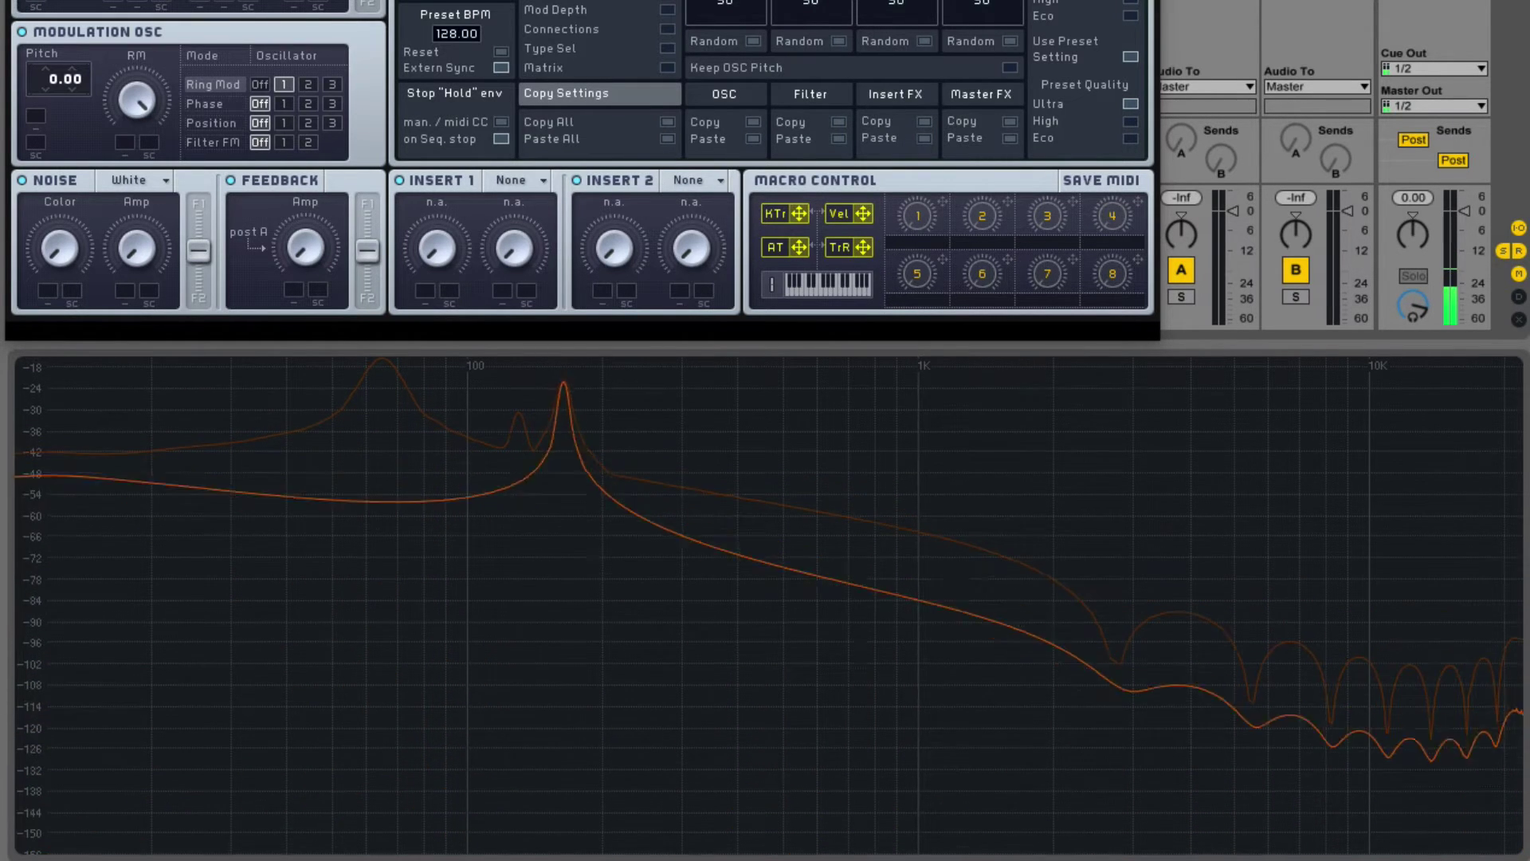
left_click_drag(148, 105, 153, 206)
double_click(147, 102)
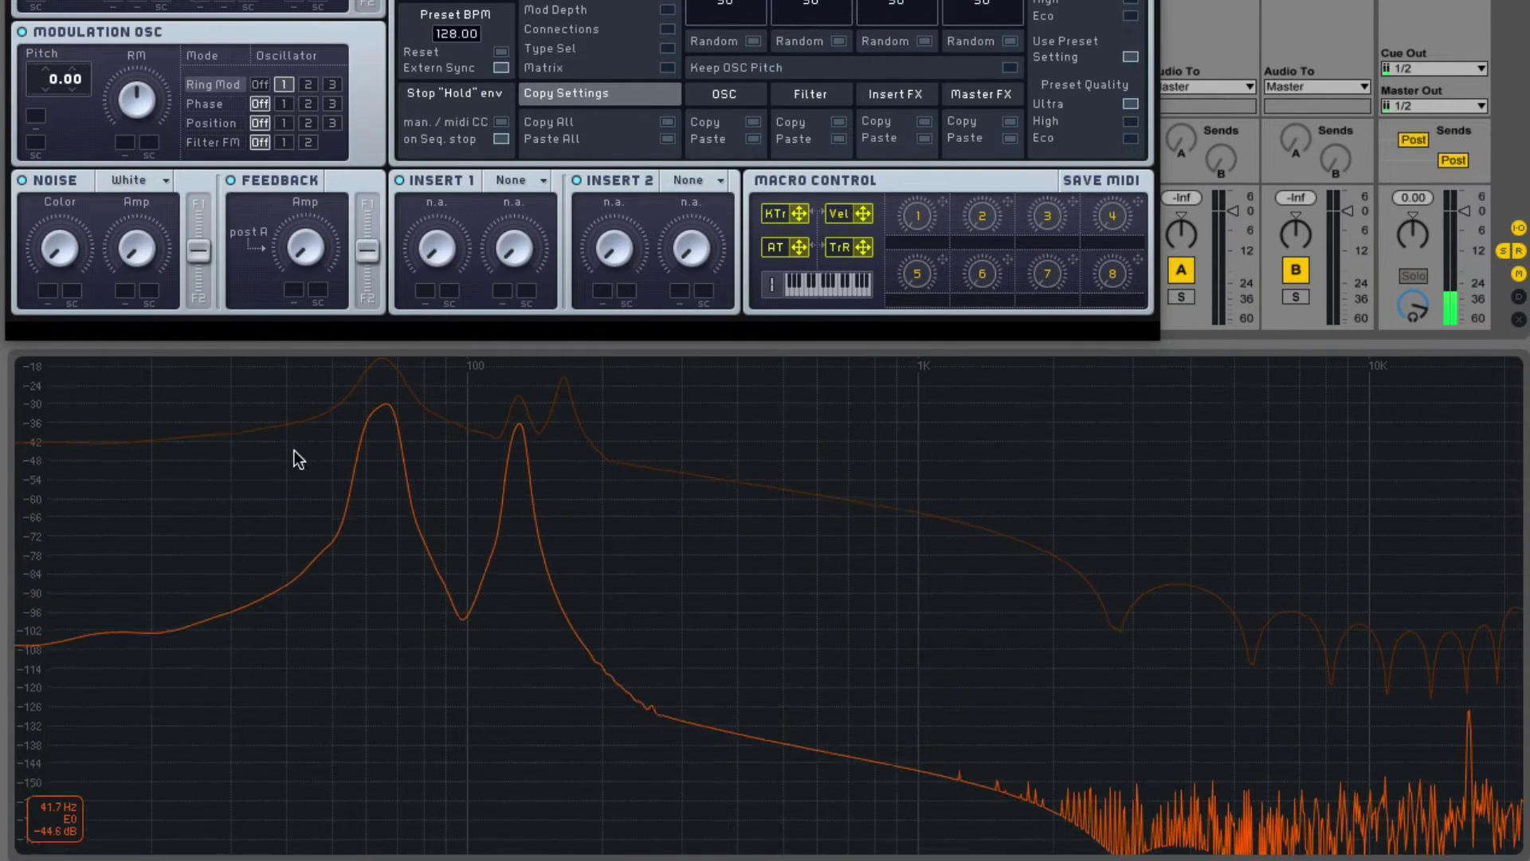
left_click(368, 425)
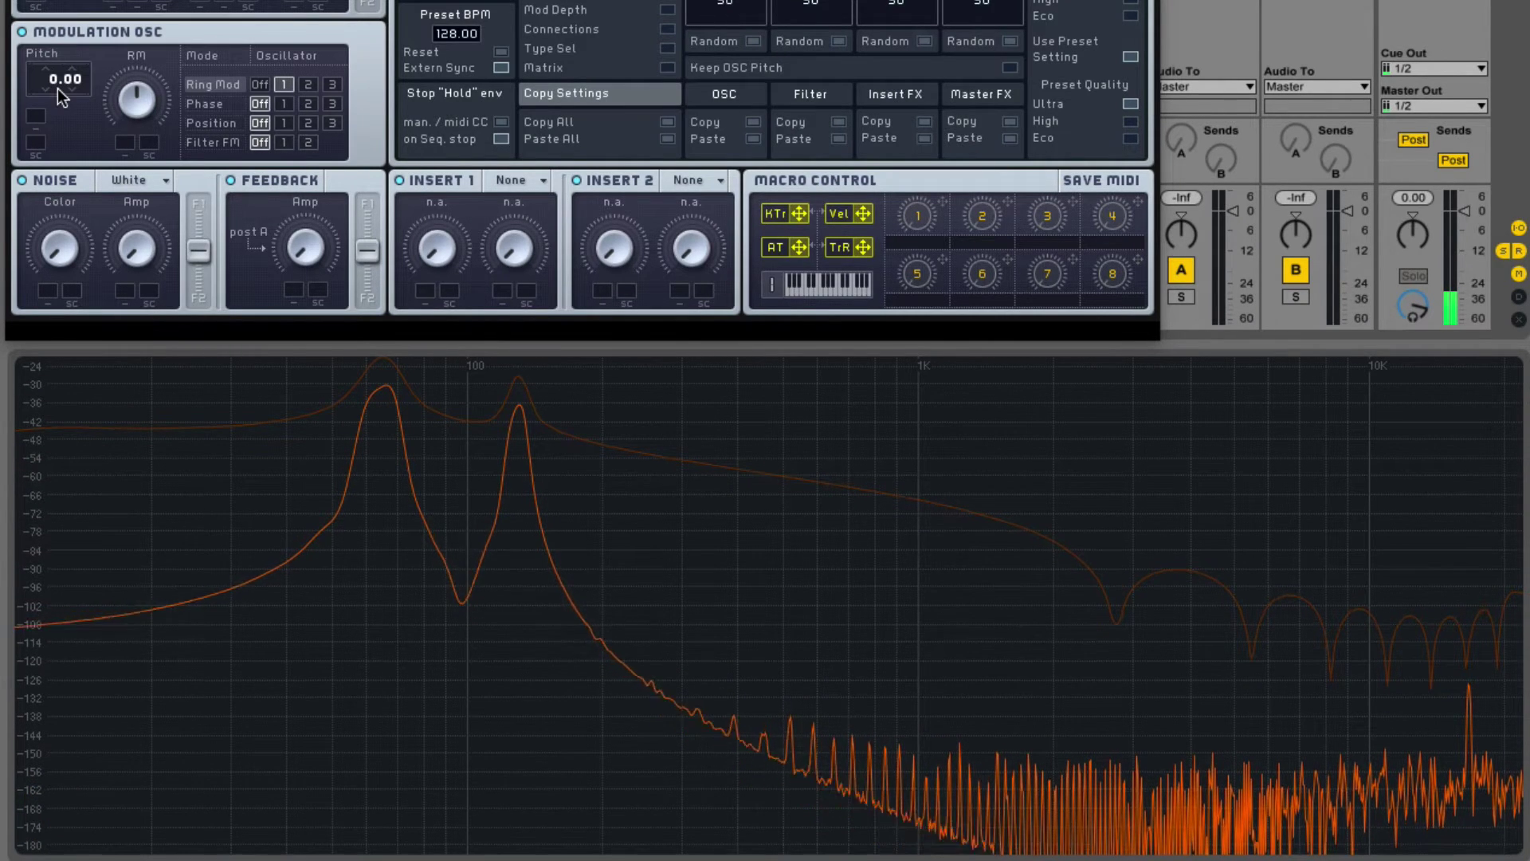
Step: Try raised pitch values on the modulation oscillator and reset the pitch to 0.00
mouse_move(57, 88)
left_mouse_down()
mouse_move(58, 64)
mouse_move(61, 80)
left_mouse_up()
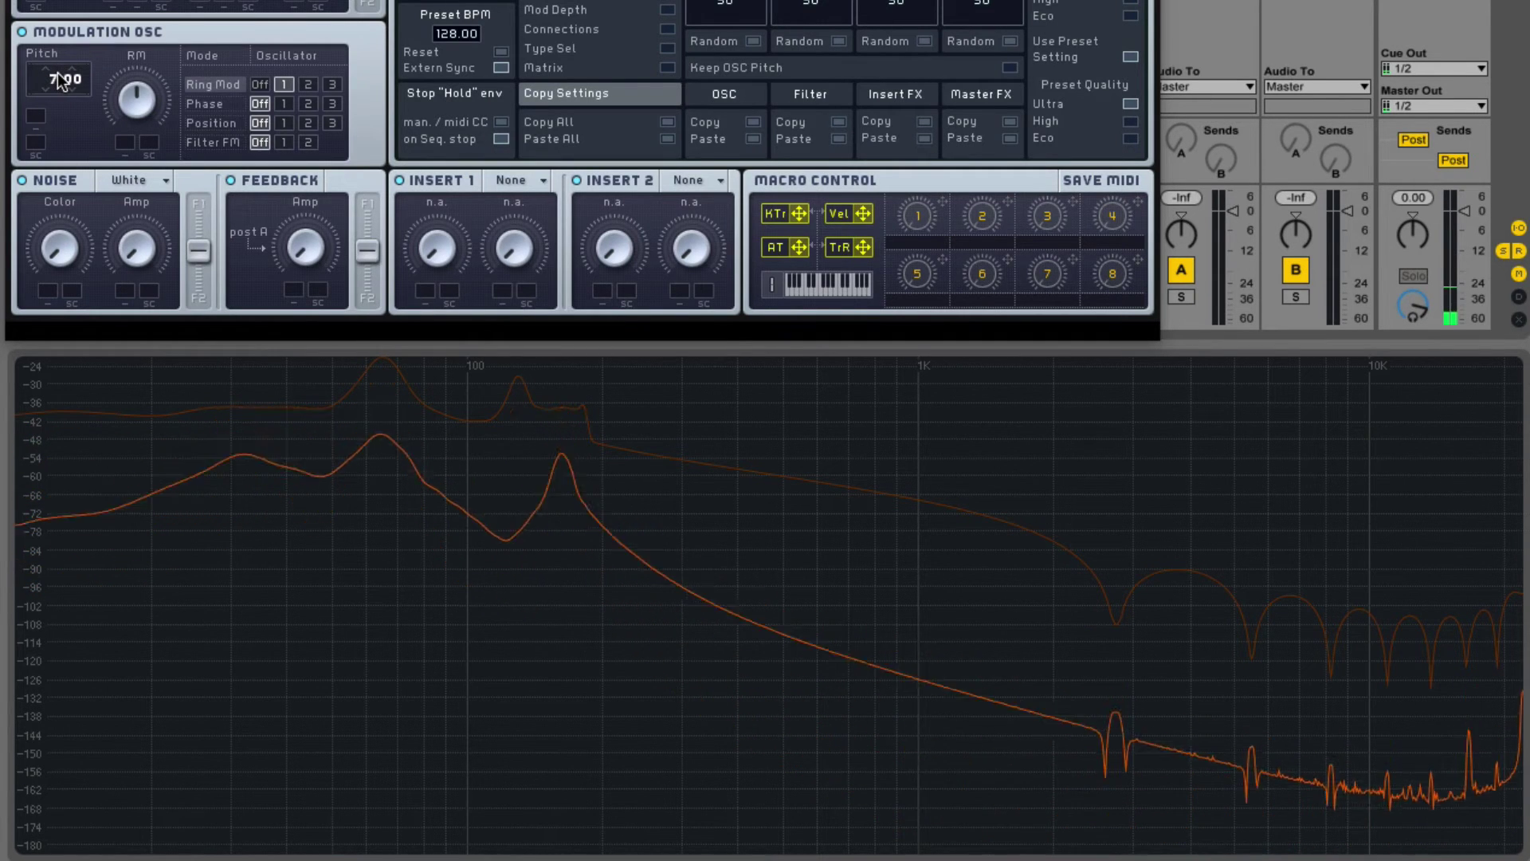
double_click(43, 77)
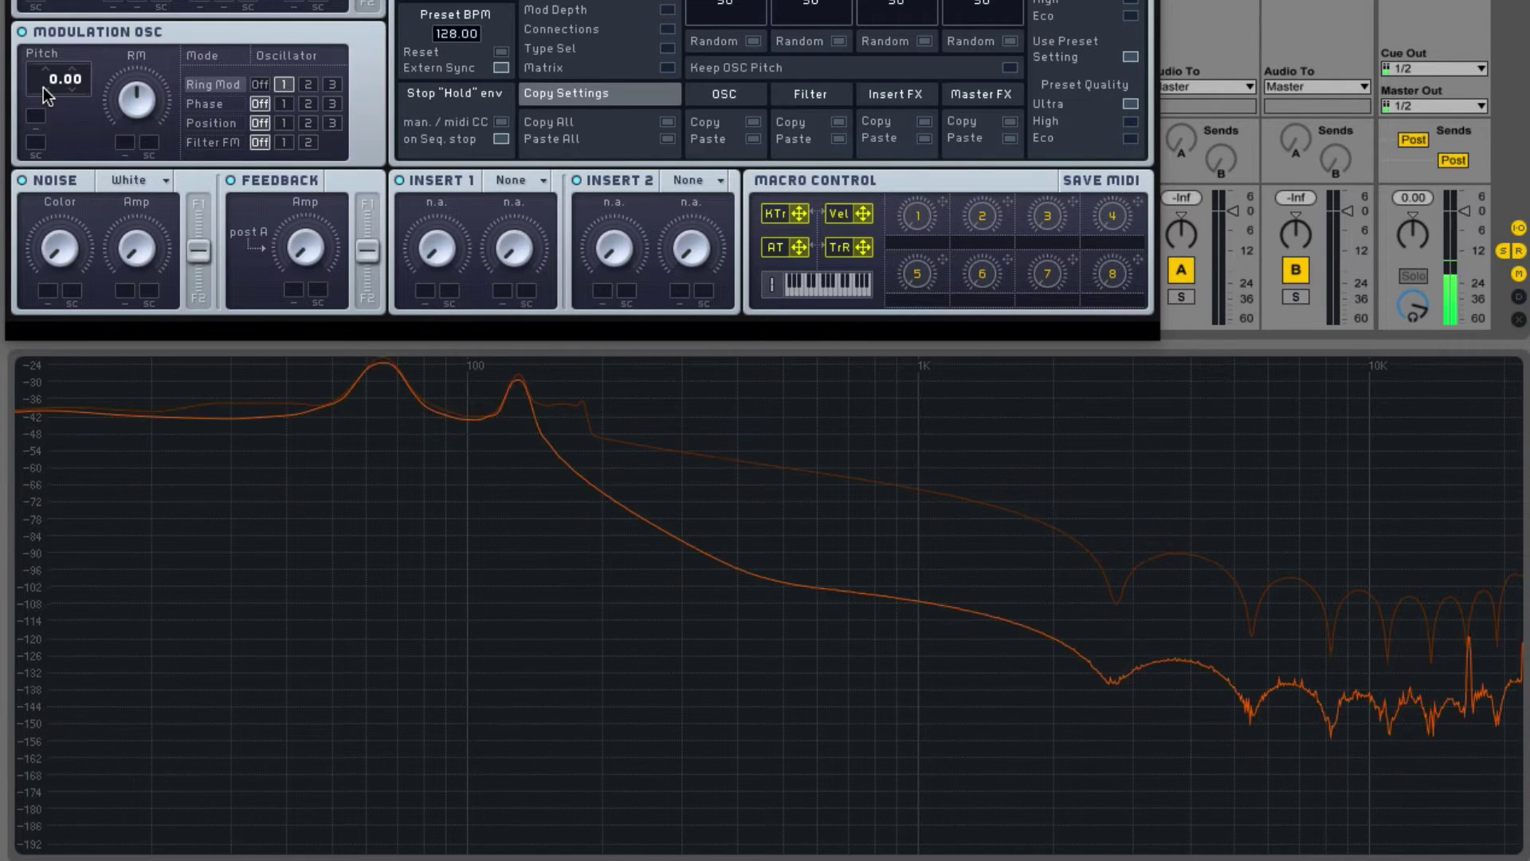
left_click_drag(52, 80, 51, 59)
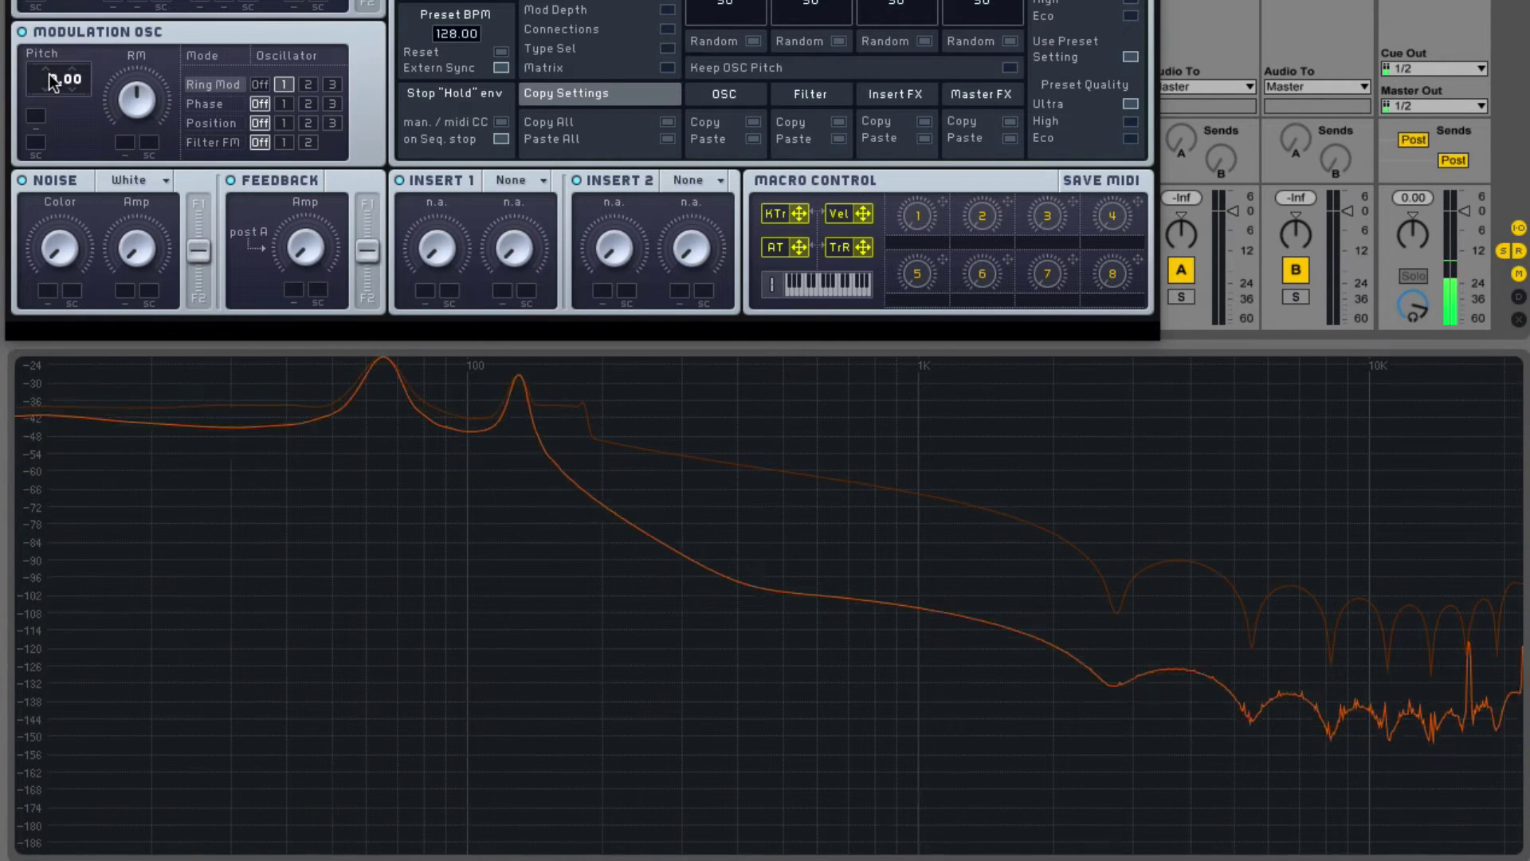
mouse_move(50, 80)
left_mouse_down()
mouse_move(46, 98)
mouse_move(50, 83)
left_mouse_up()
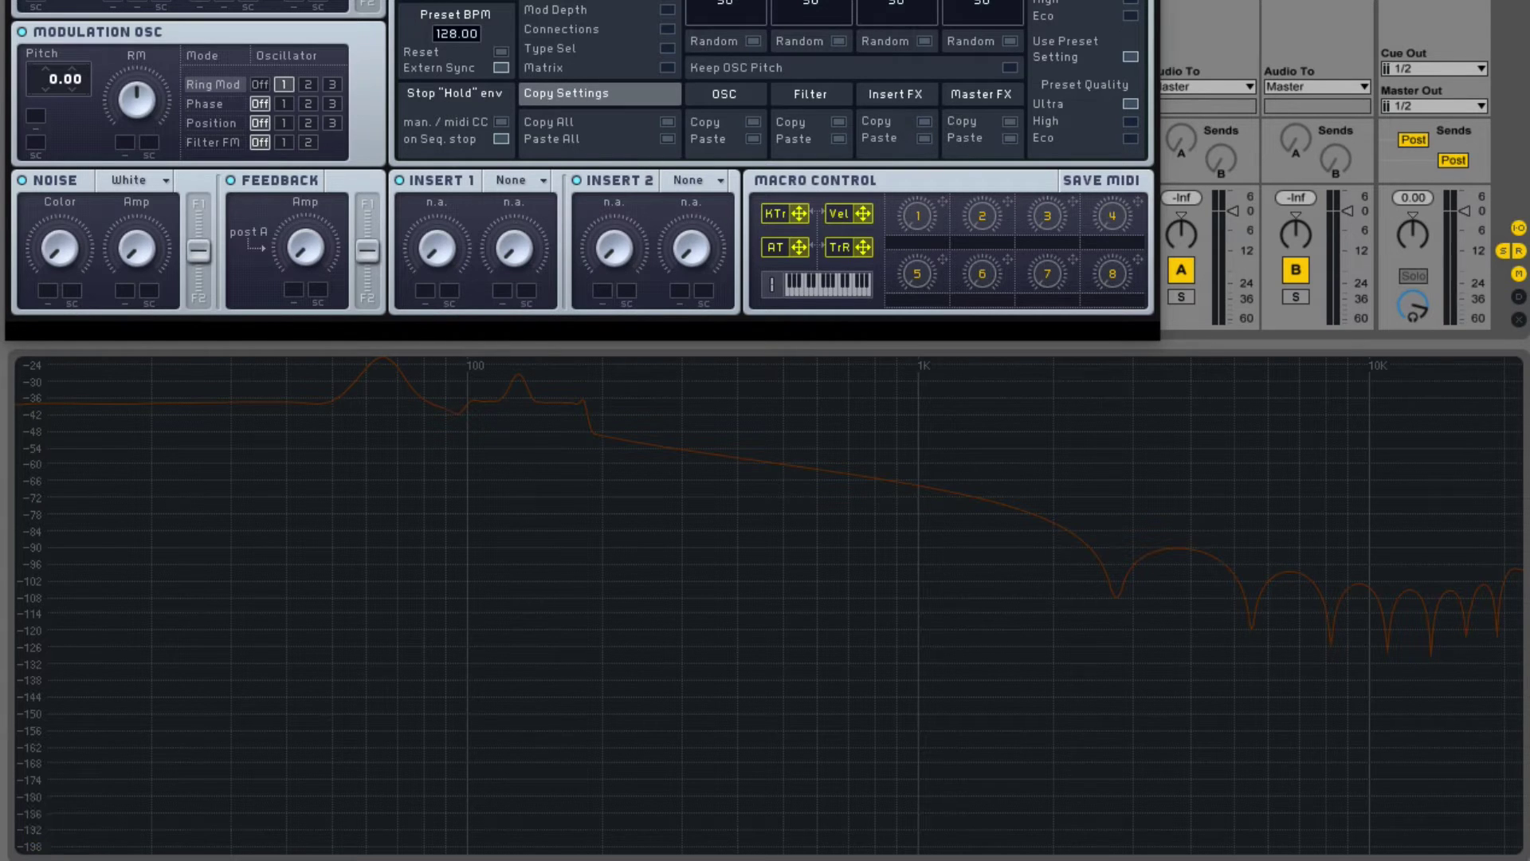
Step: Set the modulation oscillator's pitch to 12.00 and raise the RM amount to about three quarters
left_click_drag(55, 59, 56, 41)
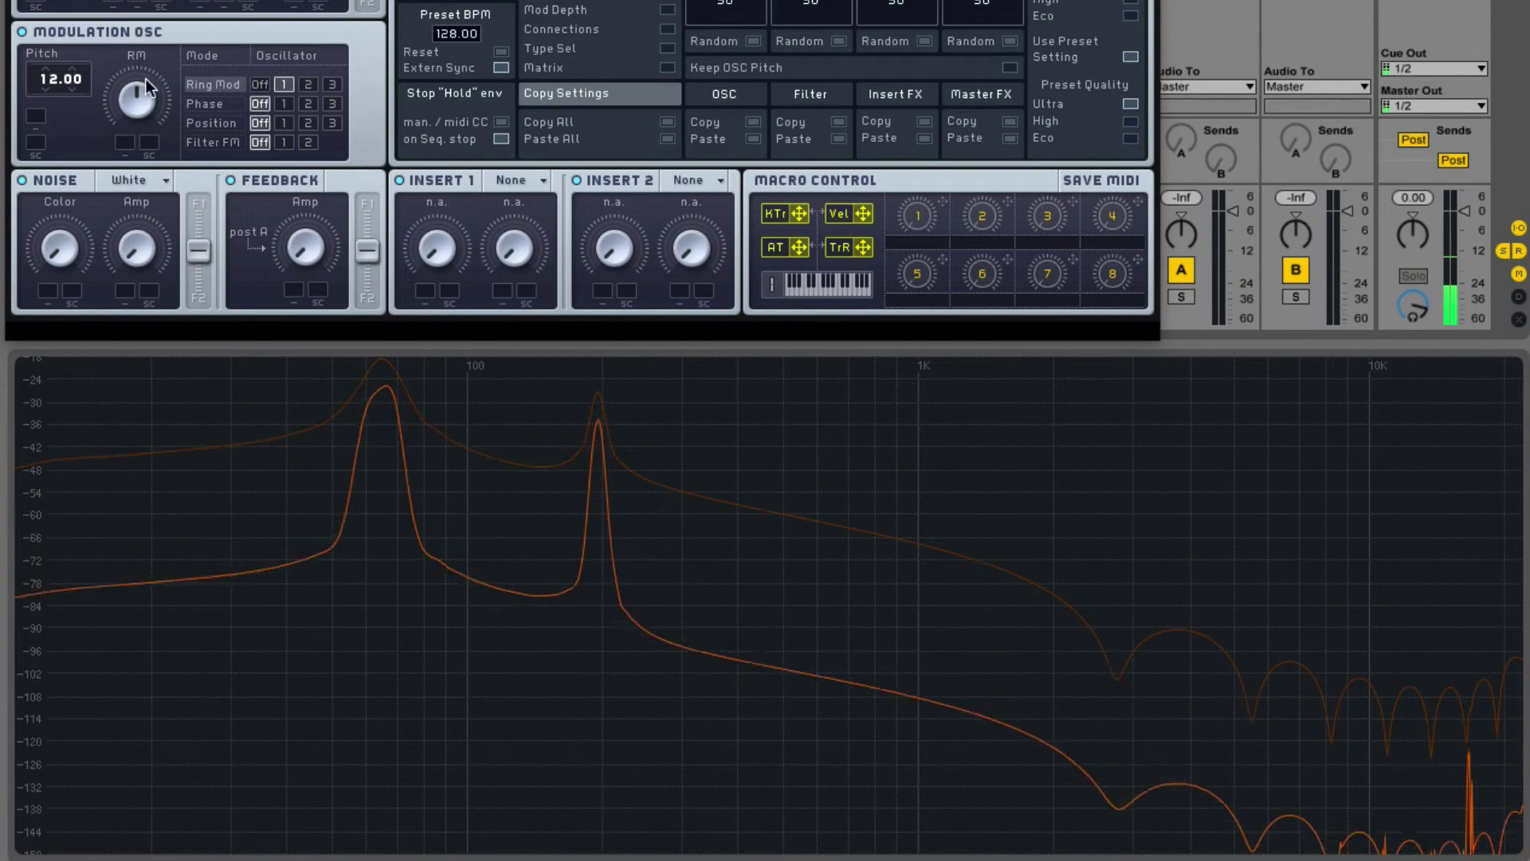
left_click_drag(57, 78, 60, 78)
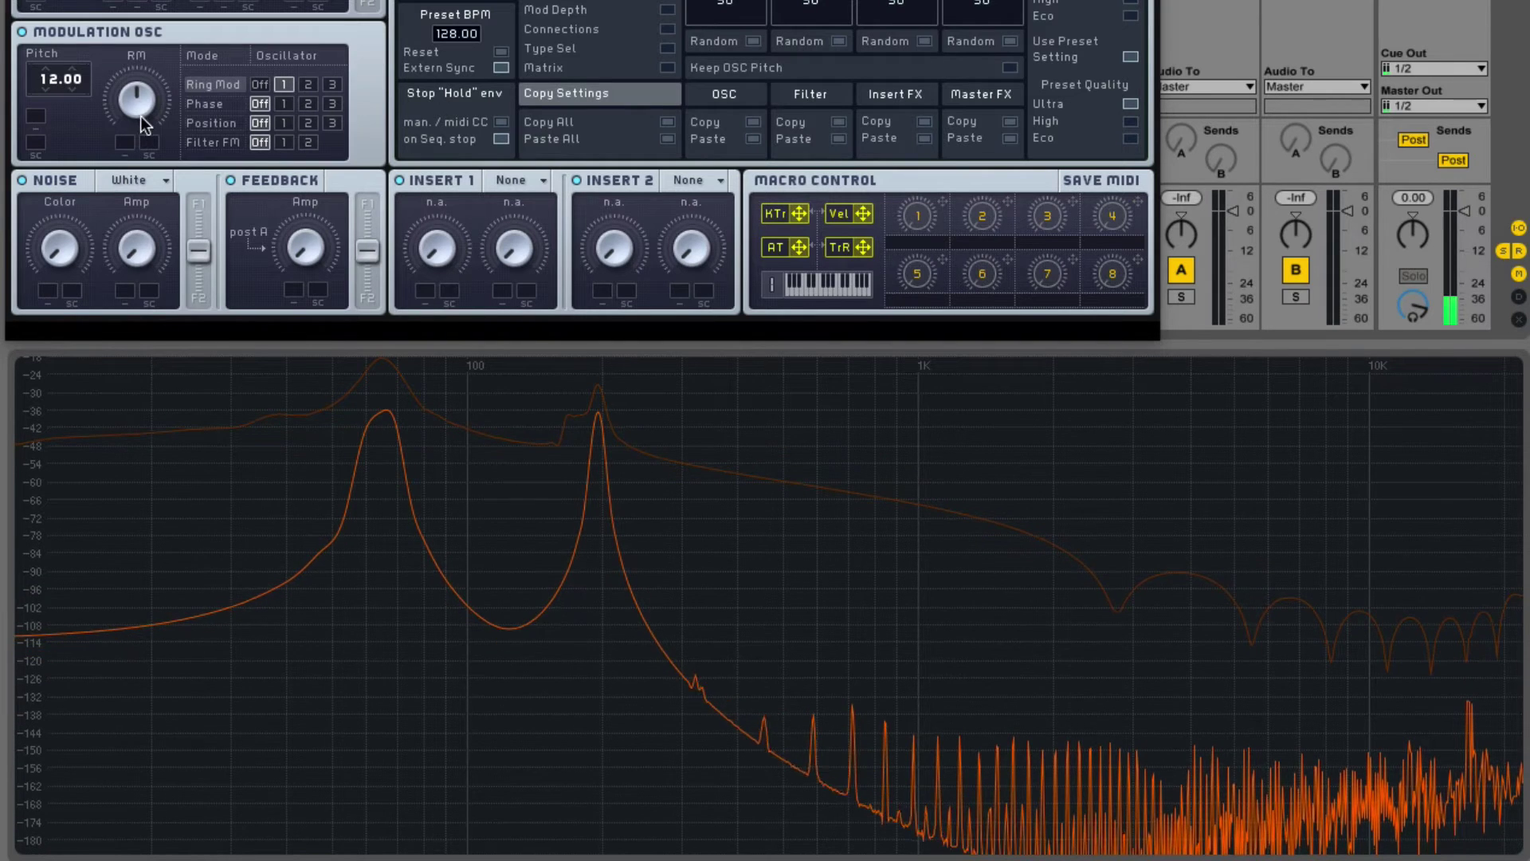
left_click_drag(141, 116, 126, 84)
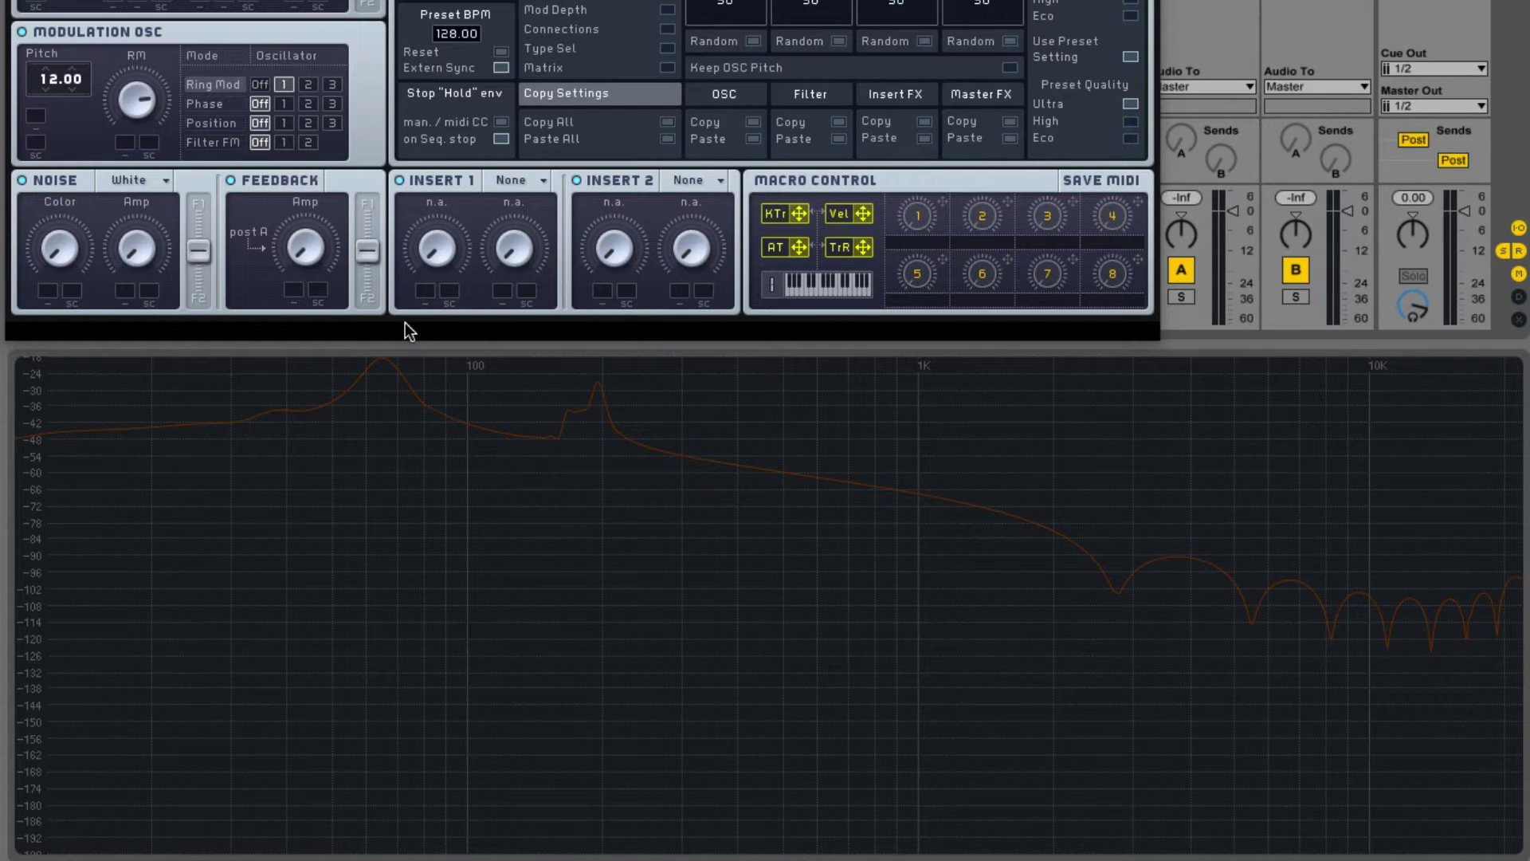
mouse_move(390, 389)
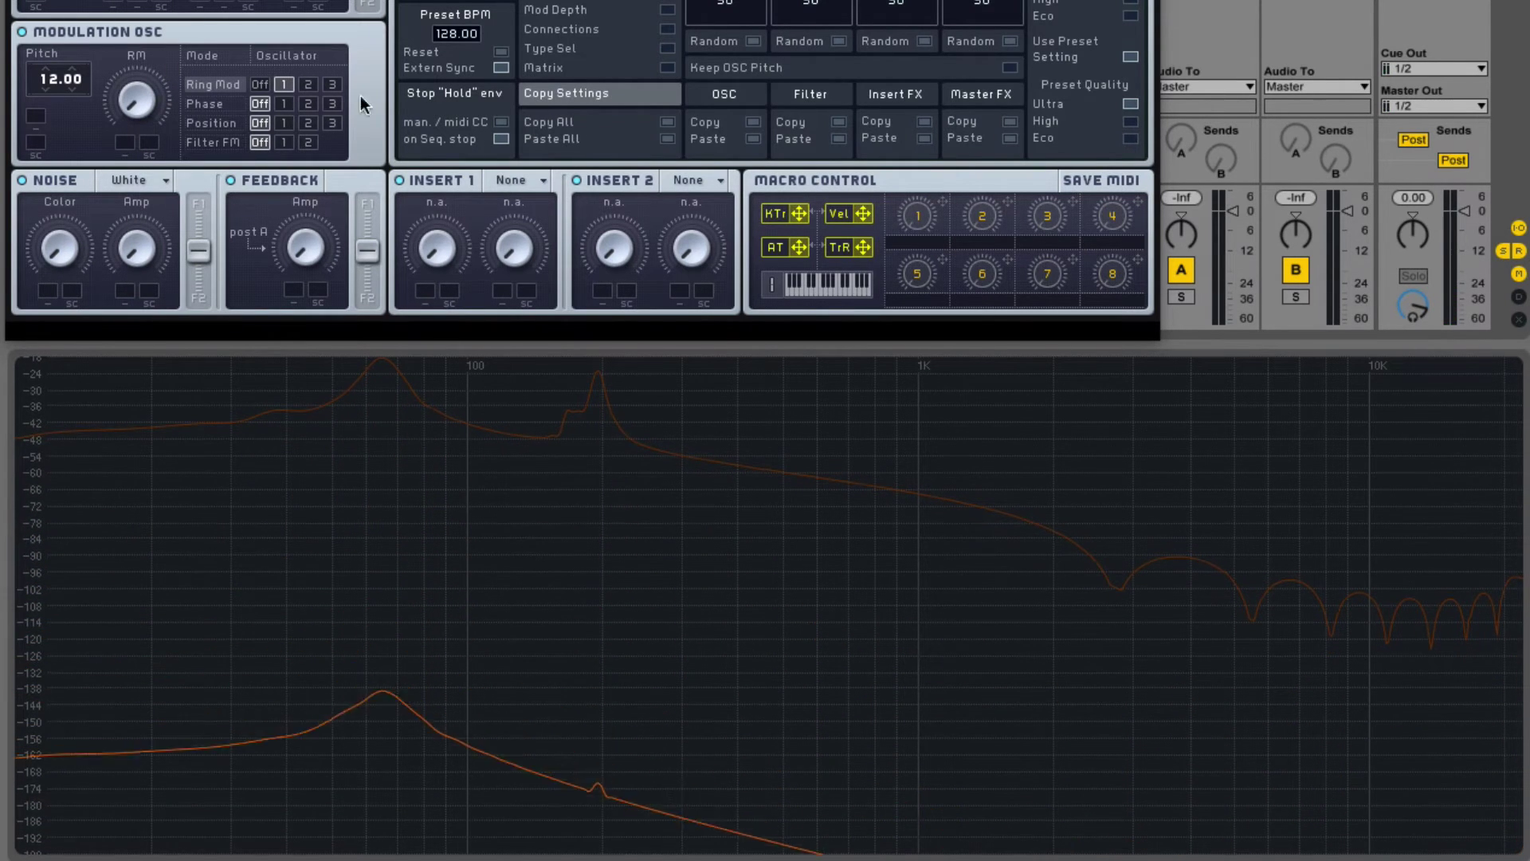
Step: Raise the modulation oscillator's pitch to 24.00 and on to 36.00
left_click_drag(56, 76, 65, 61)
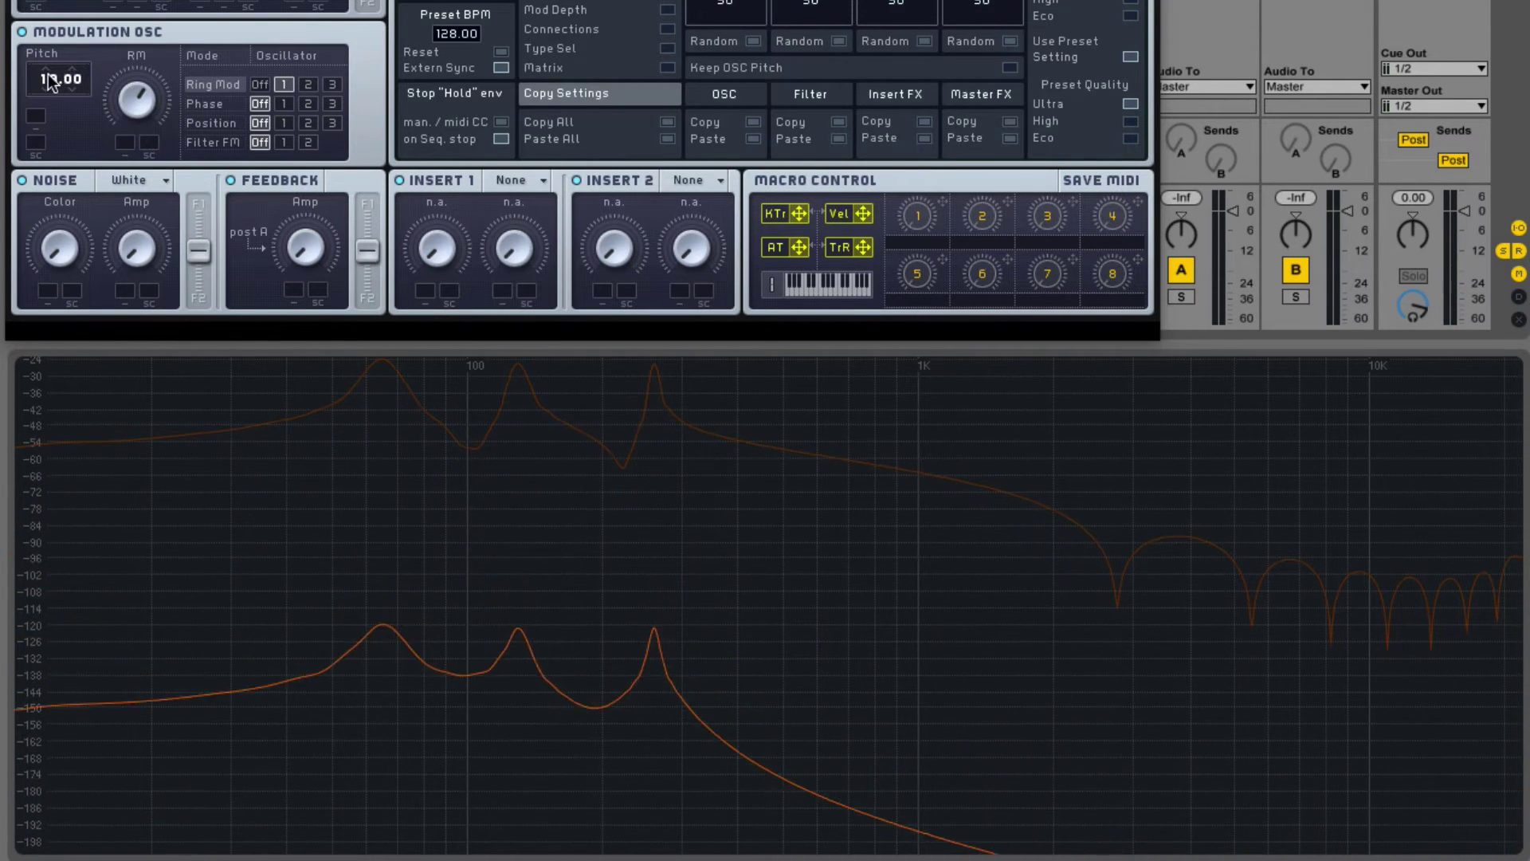
left_click_drag(50, 76, 61, 65)
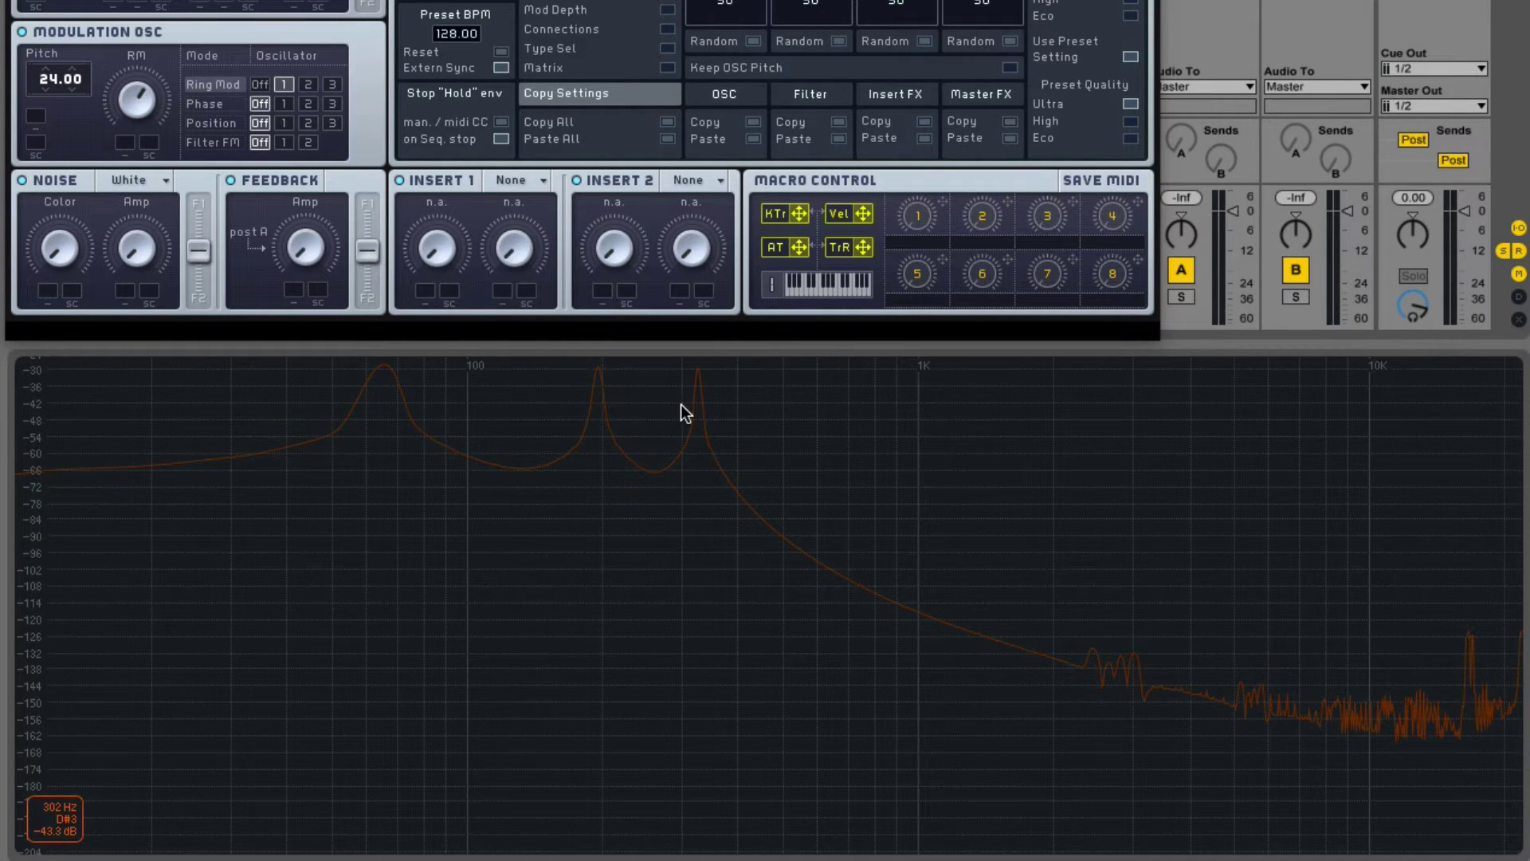
left_click_drag(54, 79, 70, 41)
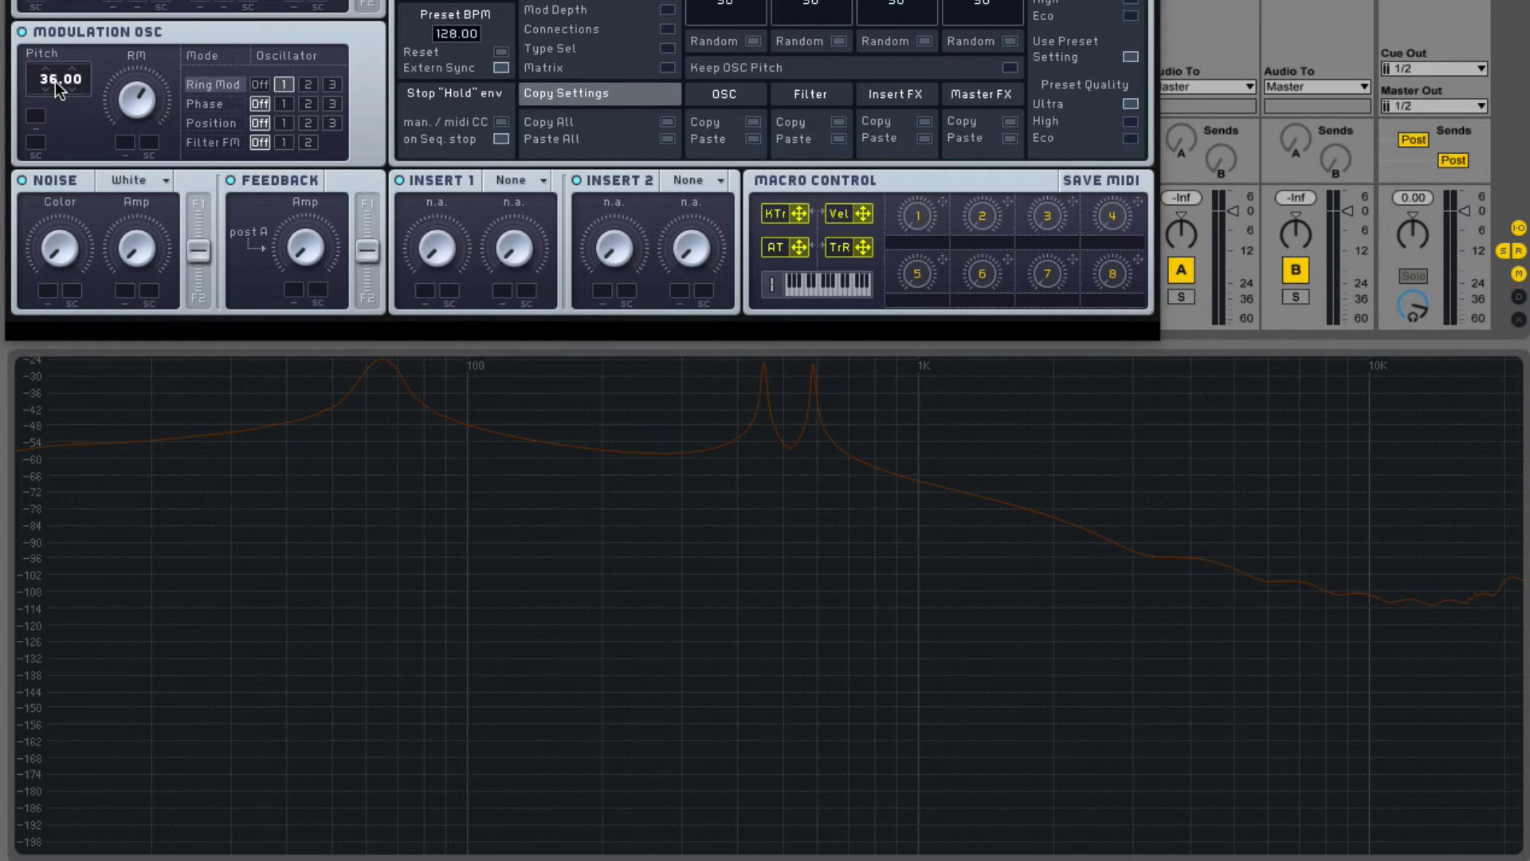
Step: Sweep the modulation oscillator's pitch down through 16.00, reset it to 0.00, and lower it to -64.00
left_click_drag(55, 80, 54, 129)
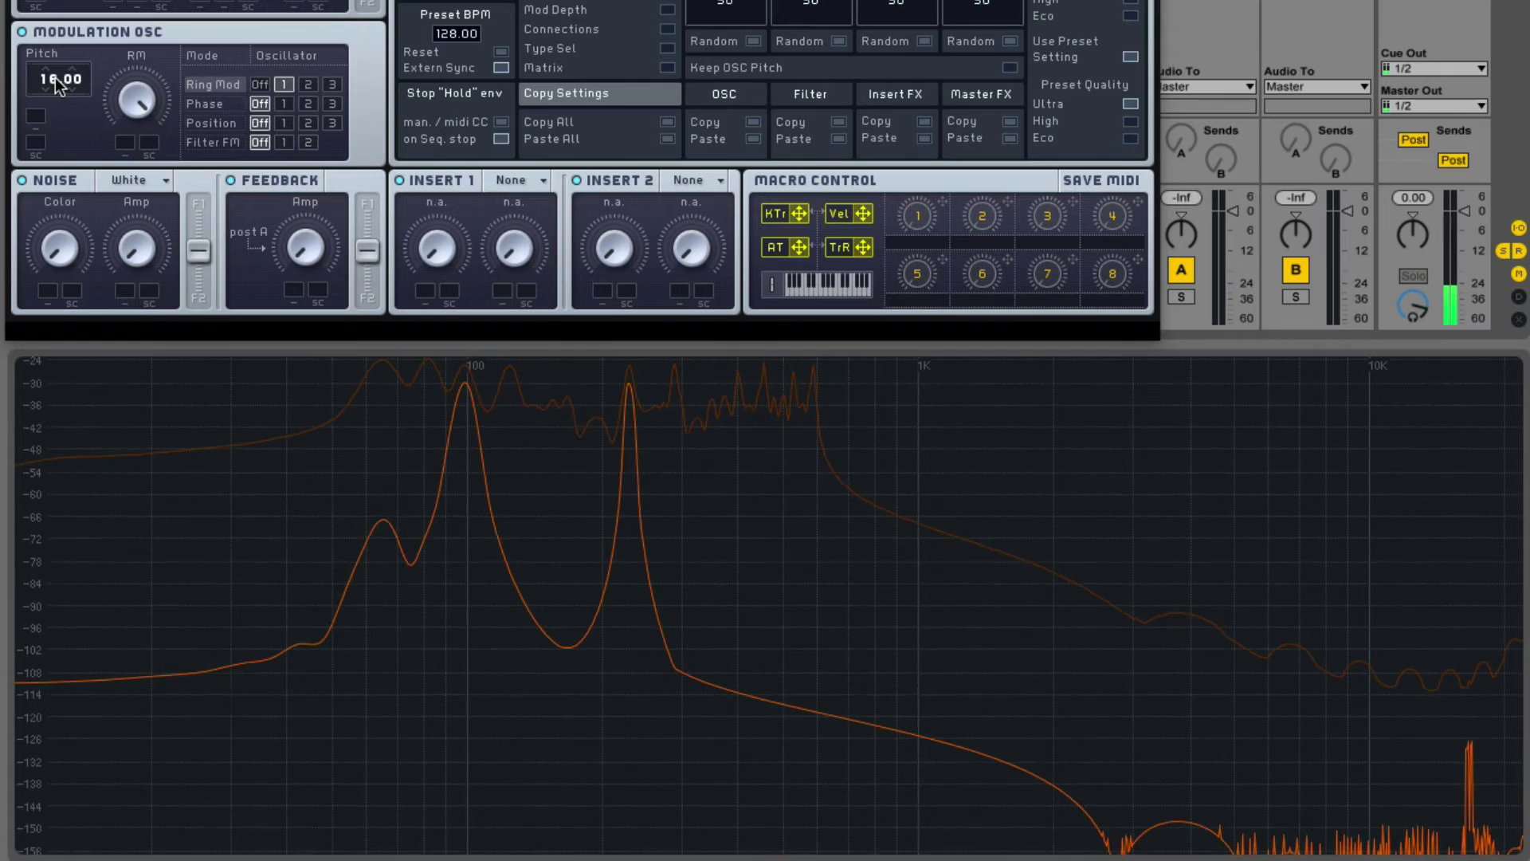
left_click_drag(55, 78, 32, 328)
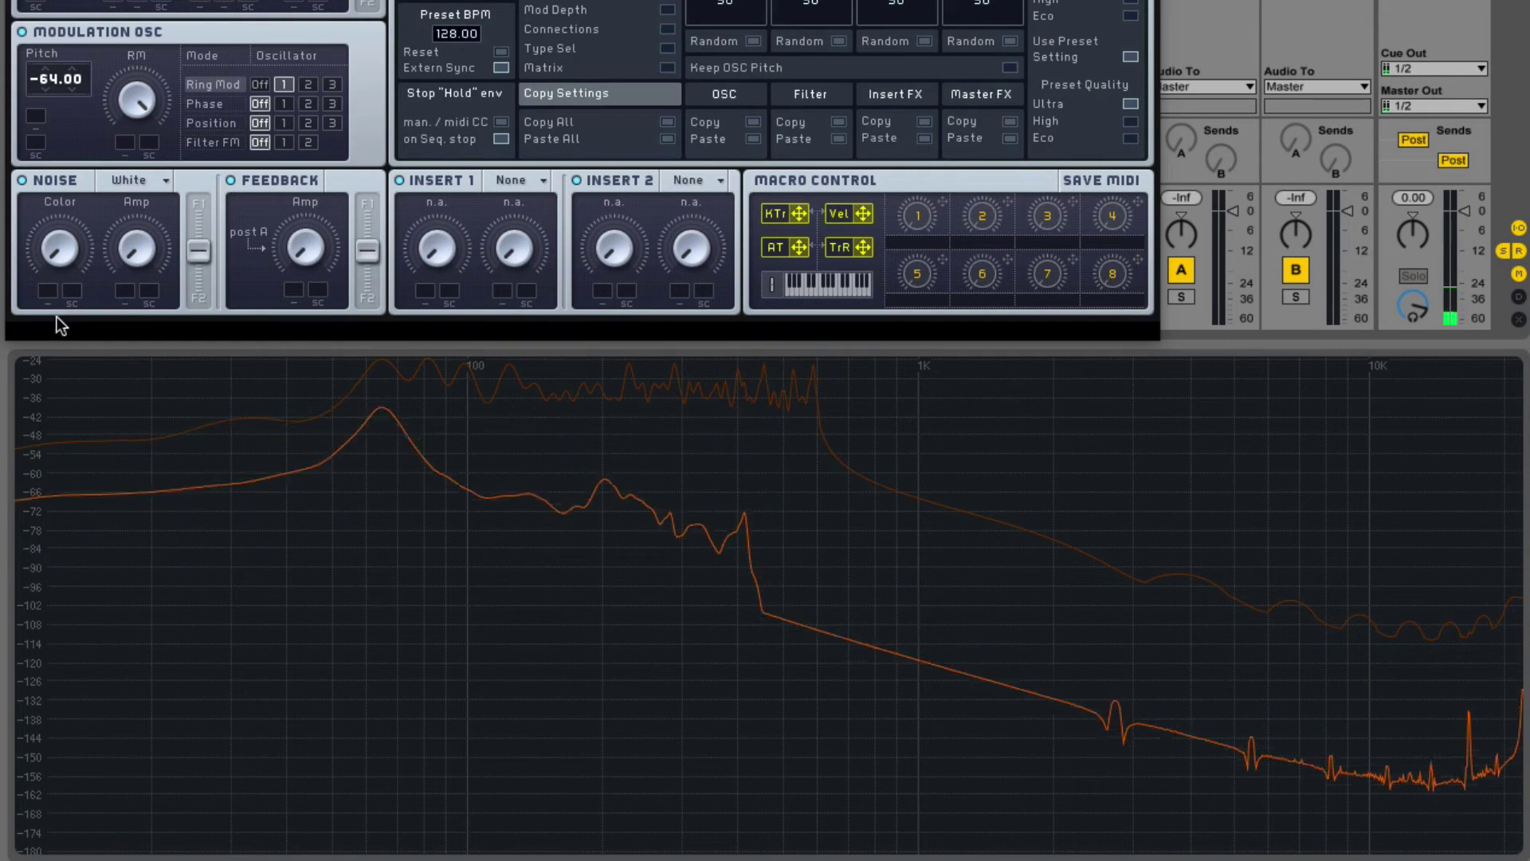
double_click(48, 79)
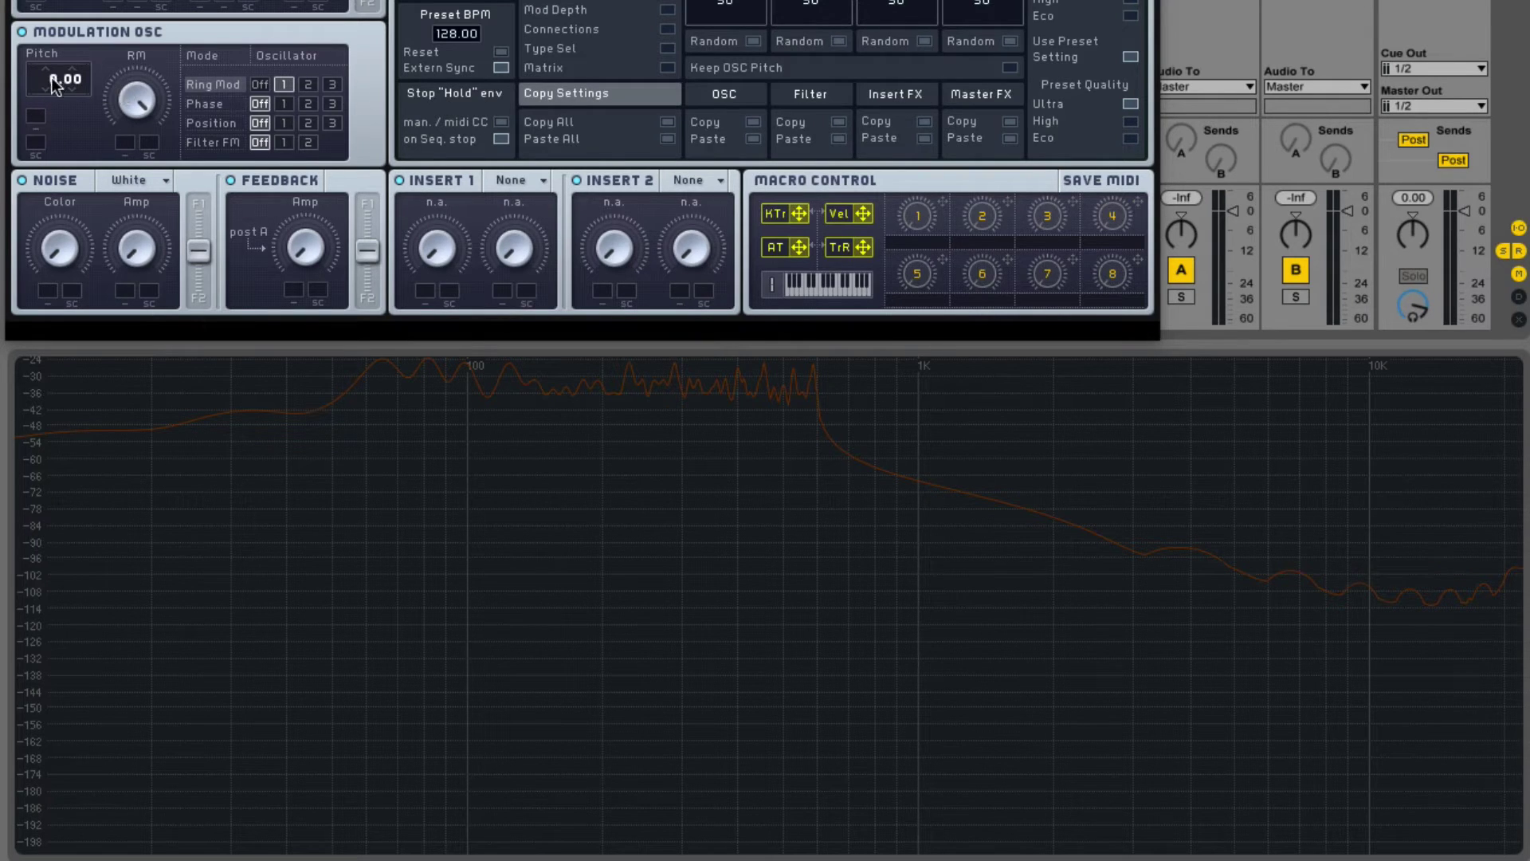
left_click_drag(51, 76, 8, 659)
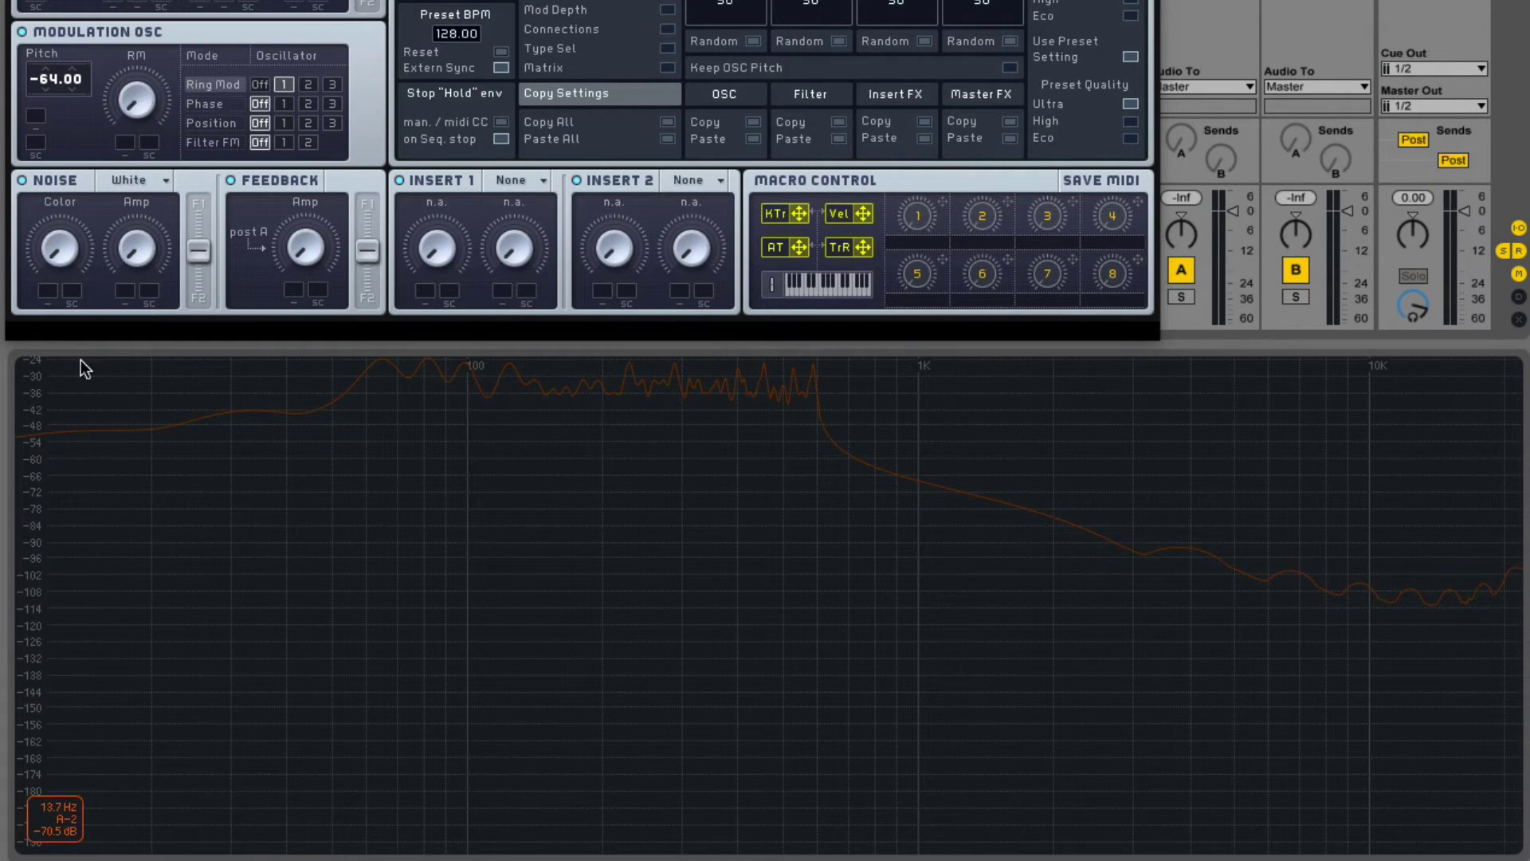
Step: Raise the RM amount from minimum to slightly above its midpoint, keeping the modulation pitch at -64.00
left_click_drag(145, 103, 131, 2)
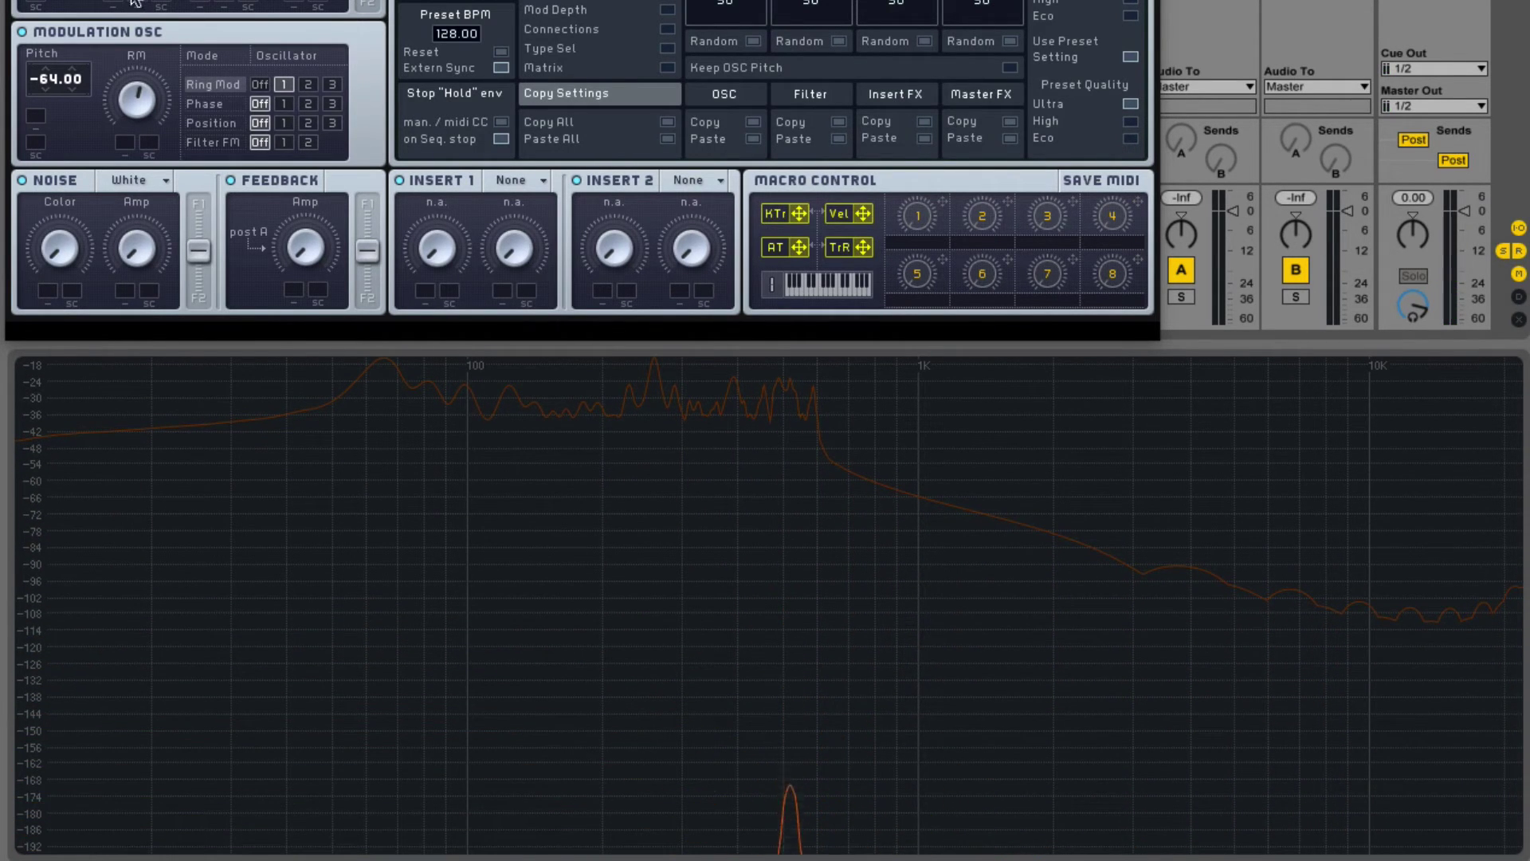
left_click_drag(137, 40, 152, 70)
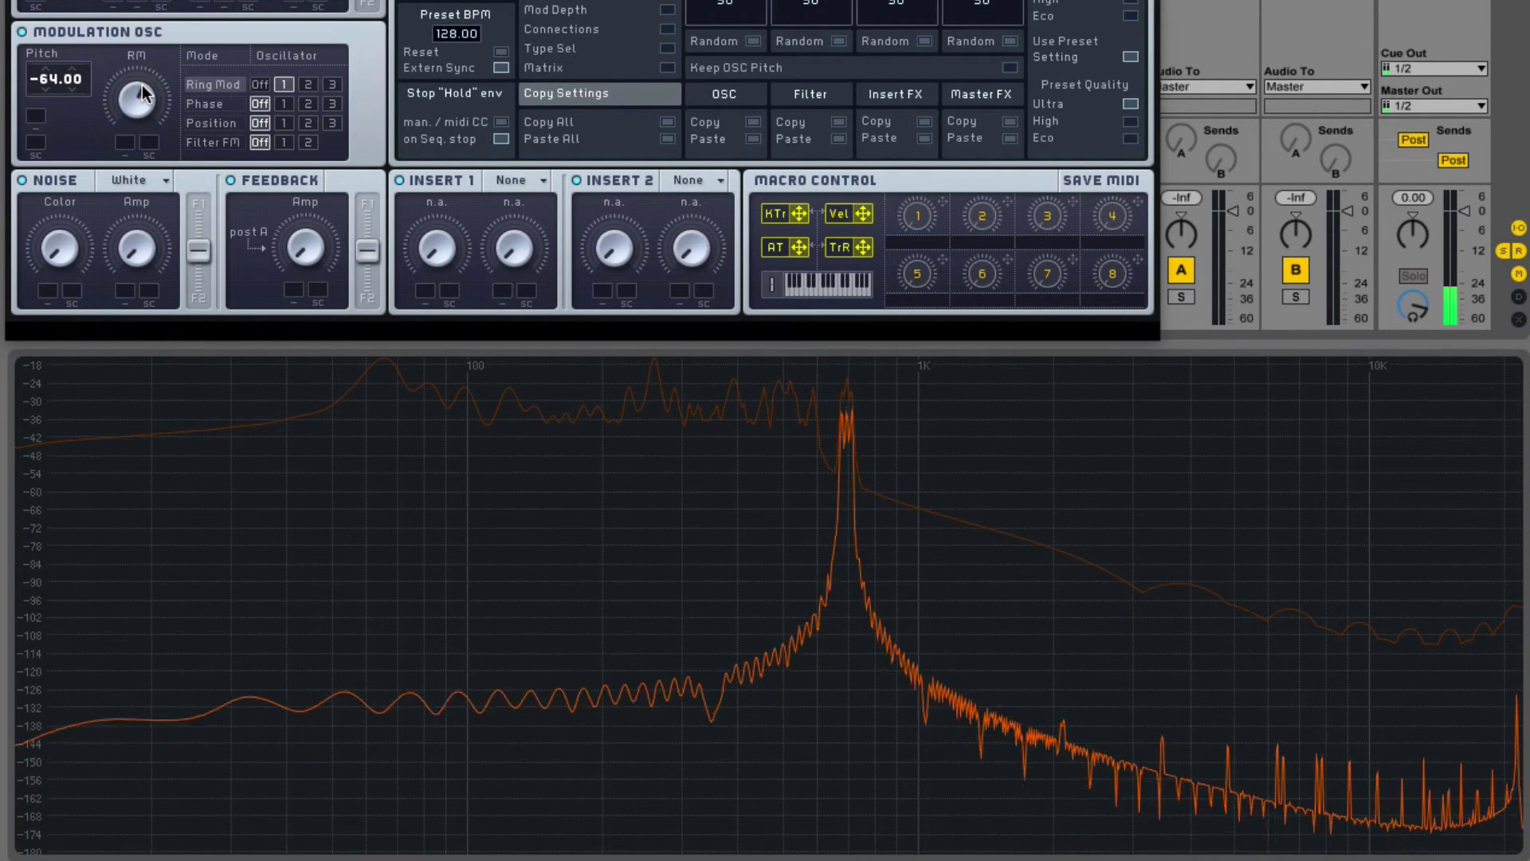
left_click_drag(54, 84, 38, 200)
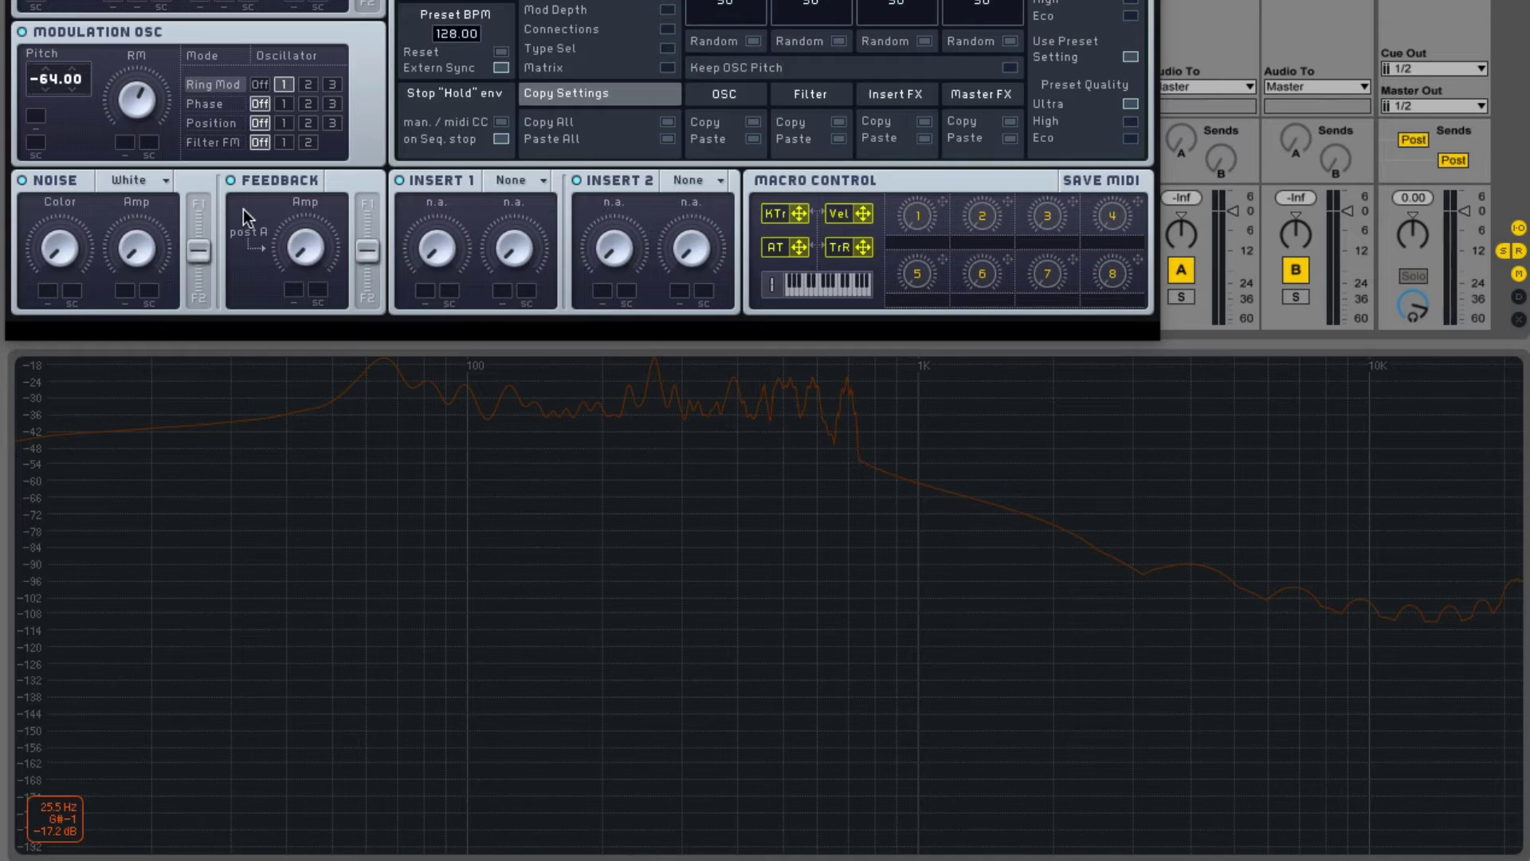
Step: Switch the modulation oscillator from ring modulation to phase modulation of oscillator 1 and raise the Phase amount to maximum
left_click_drag(582, 5, 701, 57)
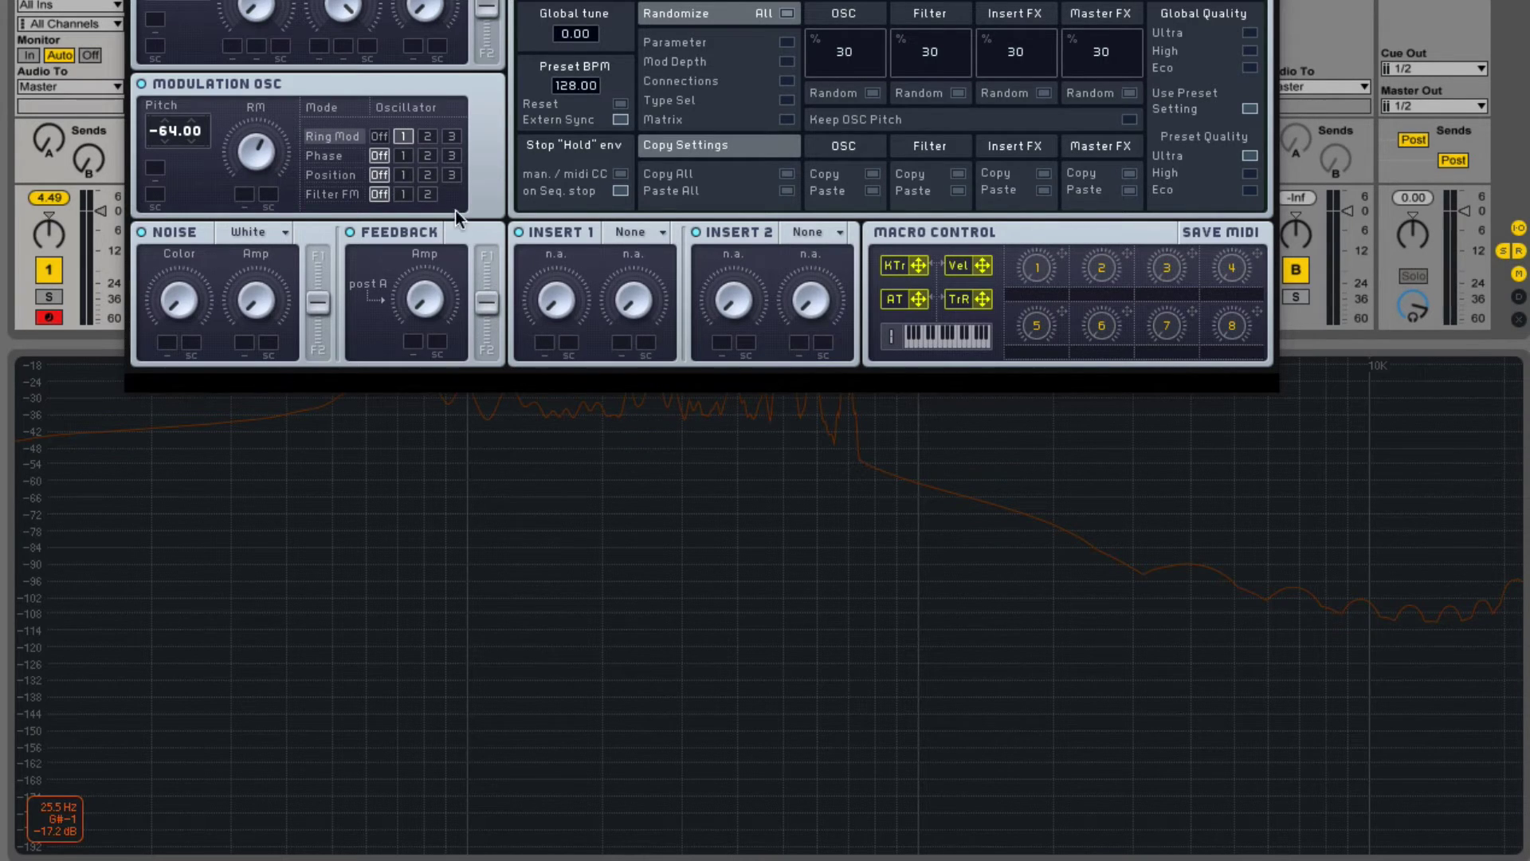
left_click(335, 157)
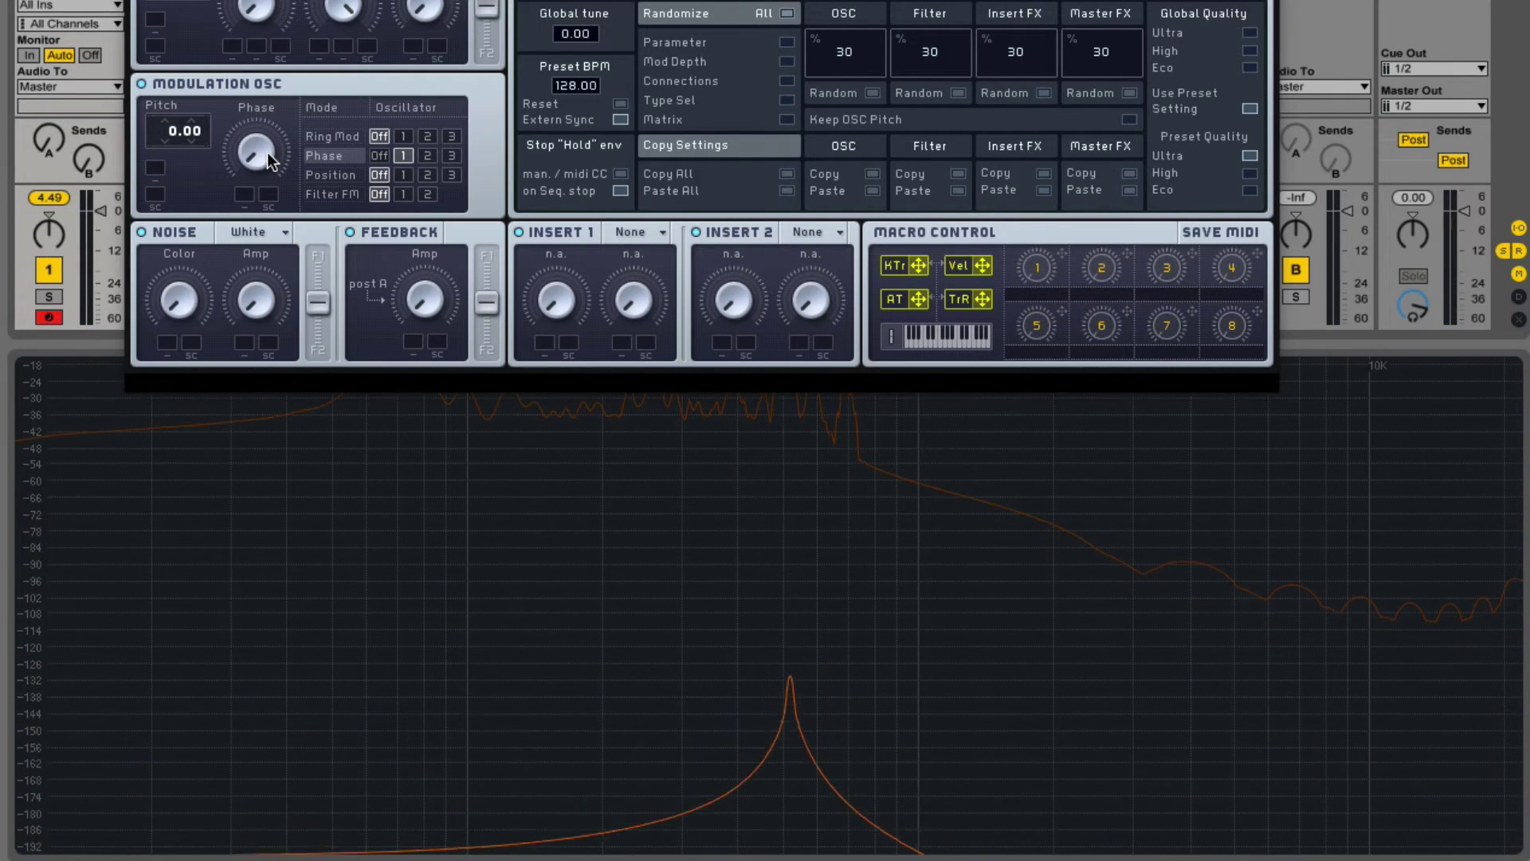
left_click_drag(266, 150, 283, 80)
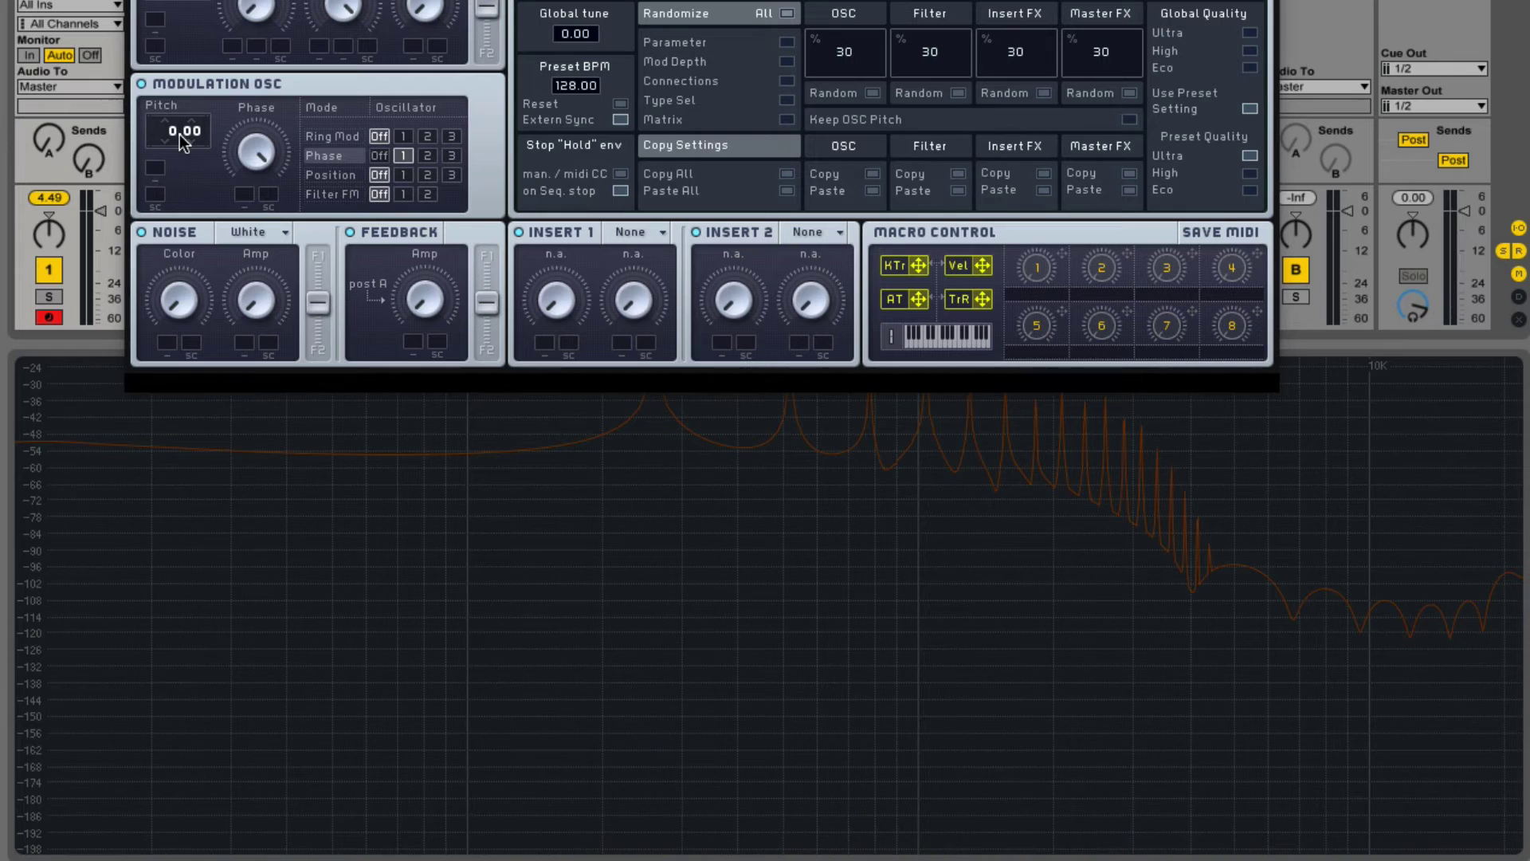
Step: Try a pitch of 12.00 for the phase modulation and reset the pitch to 0.00
left_click_drag(170, 128, 189, 99)
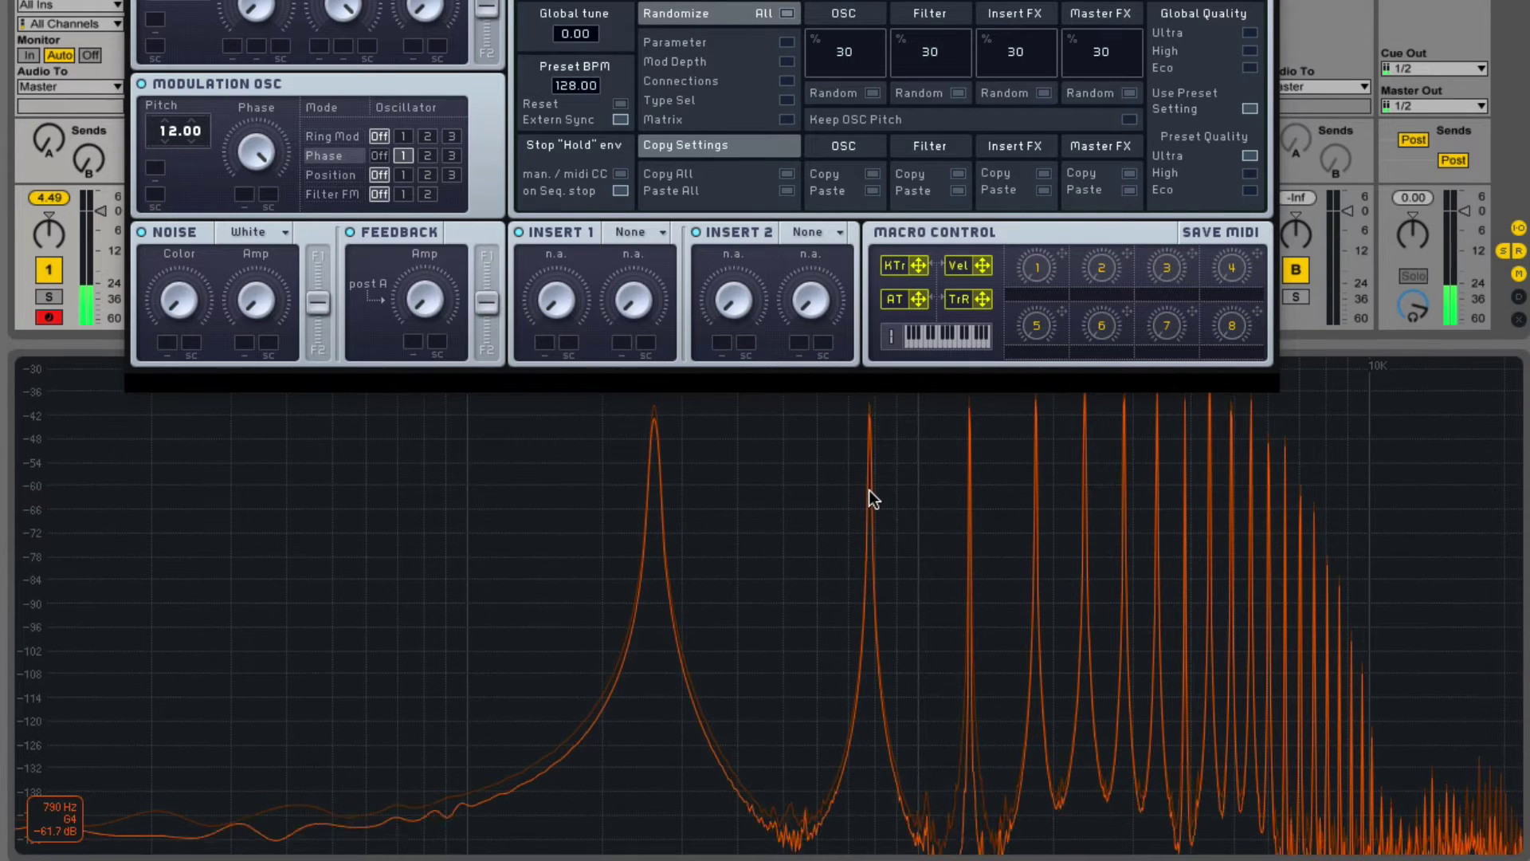
double_click(174, 132)
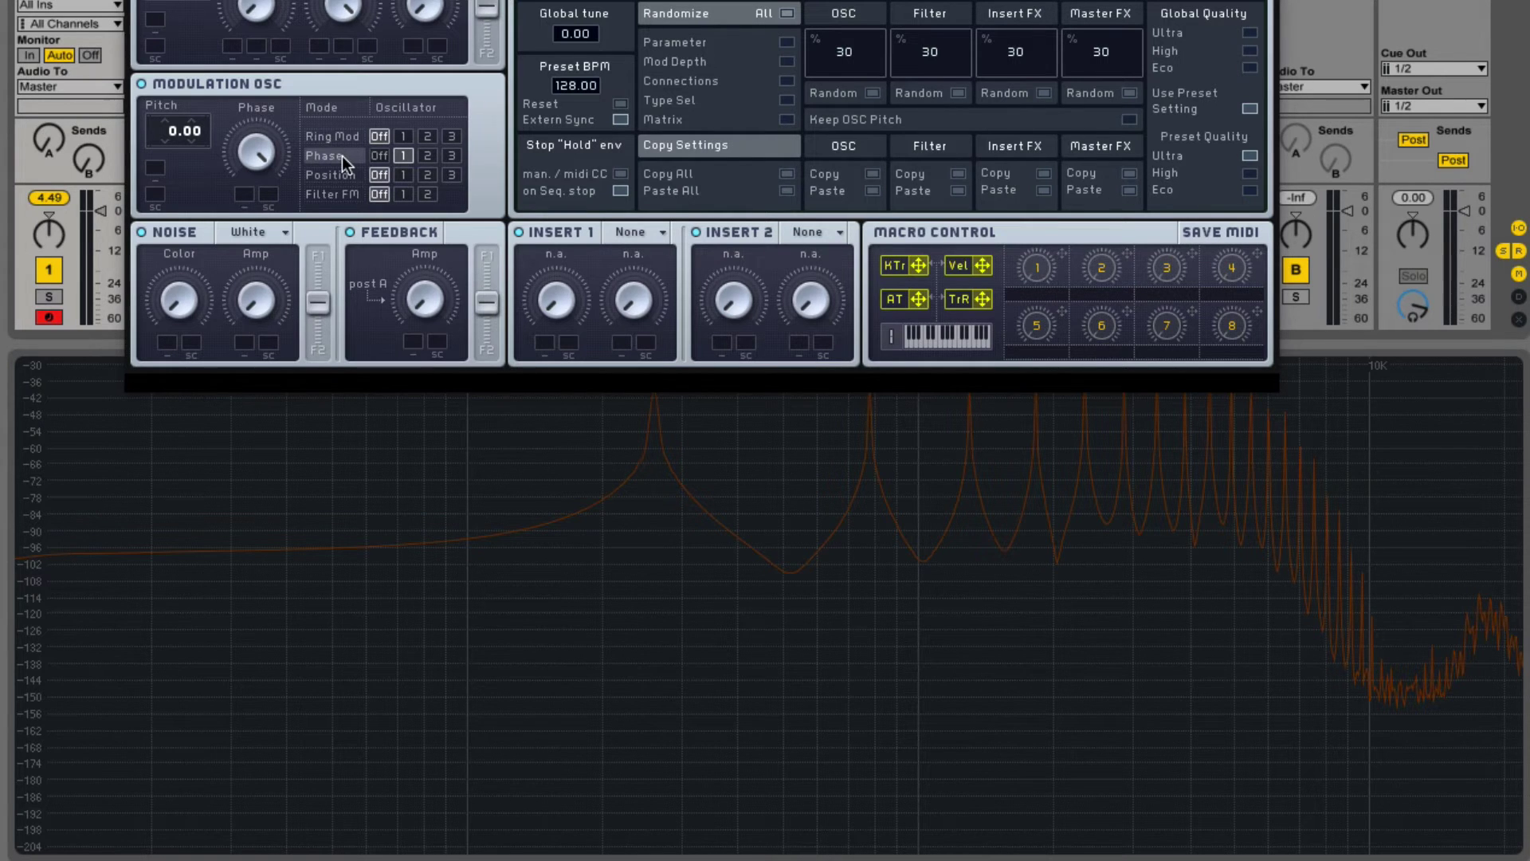
Step: Reposition the overlapping synth windows above the mixer so that the modulation section is accessible
left_click_drag(701, 4, 789, 22)
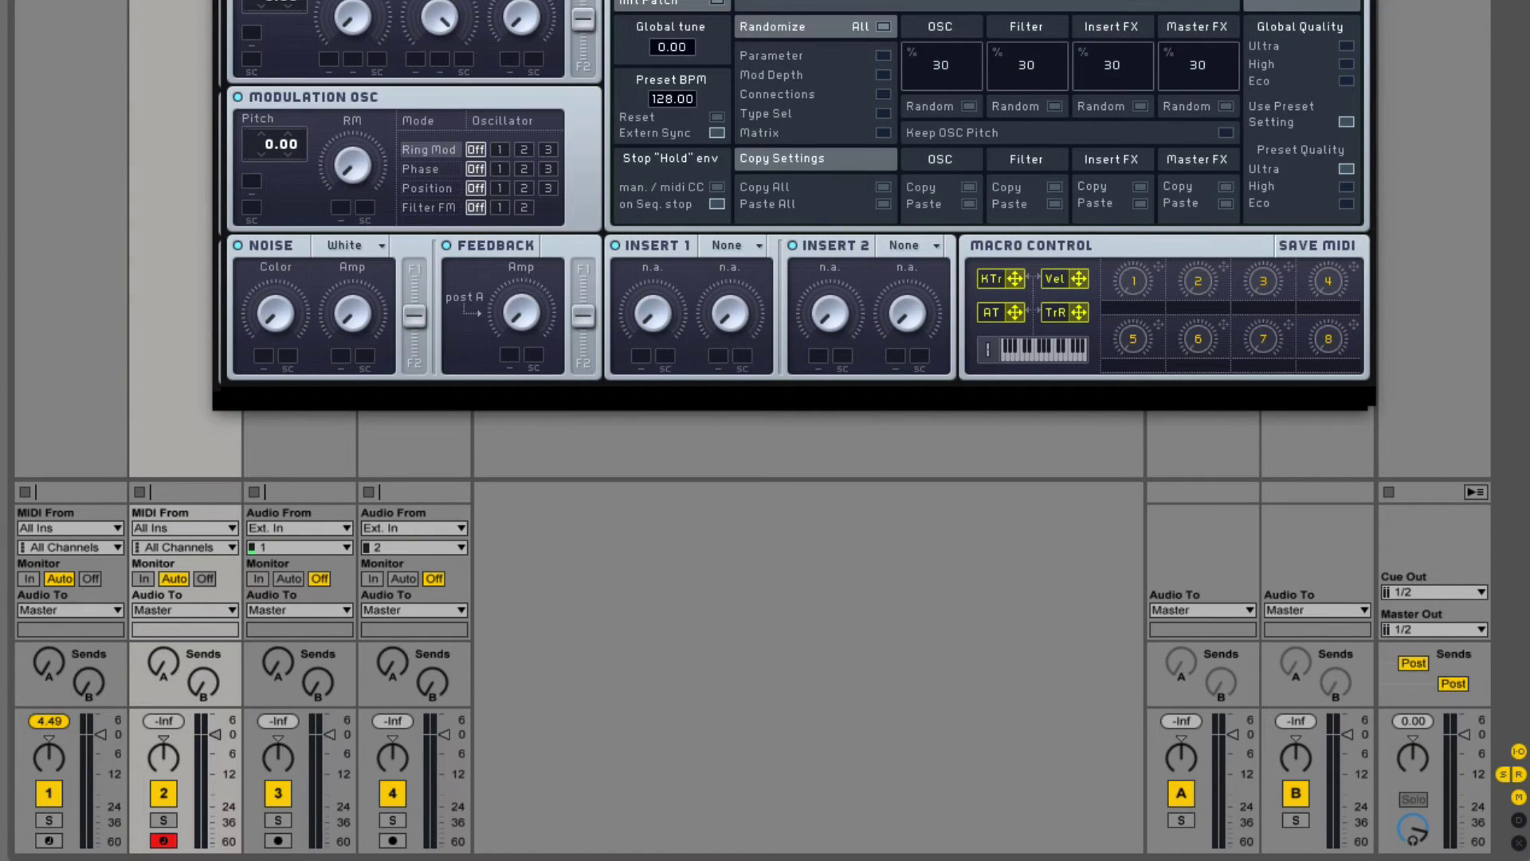
left_click_drag(797, 2, 825, 40)
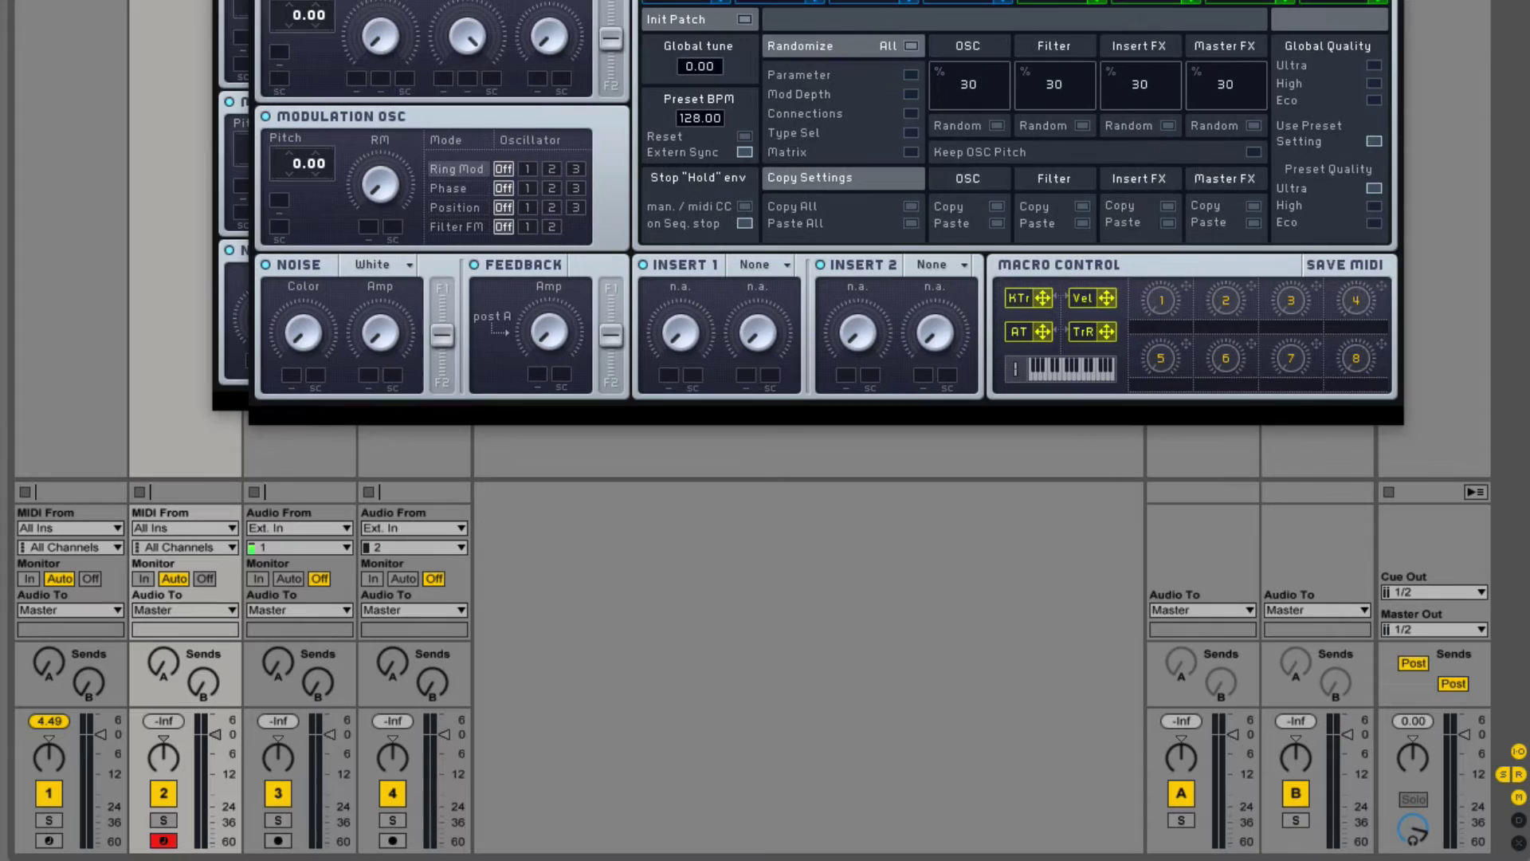
left_click_drag(797, 2, 729, 72)
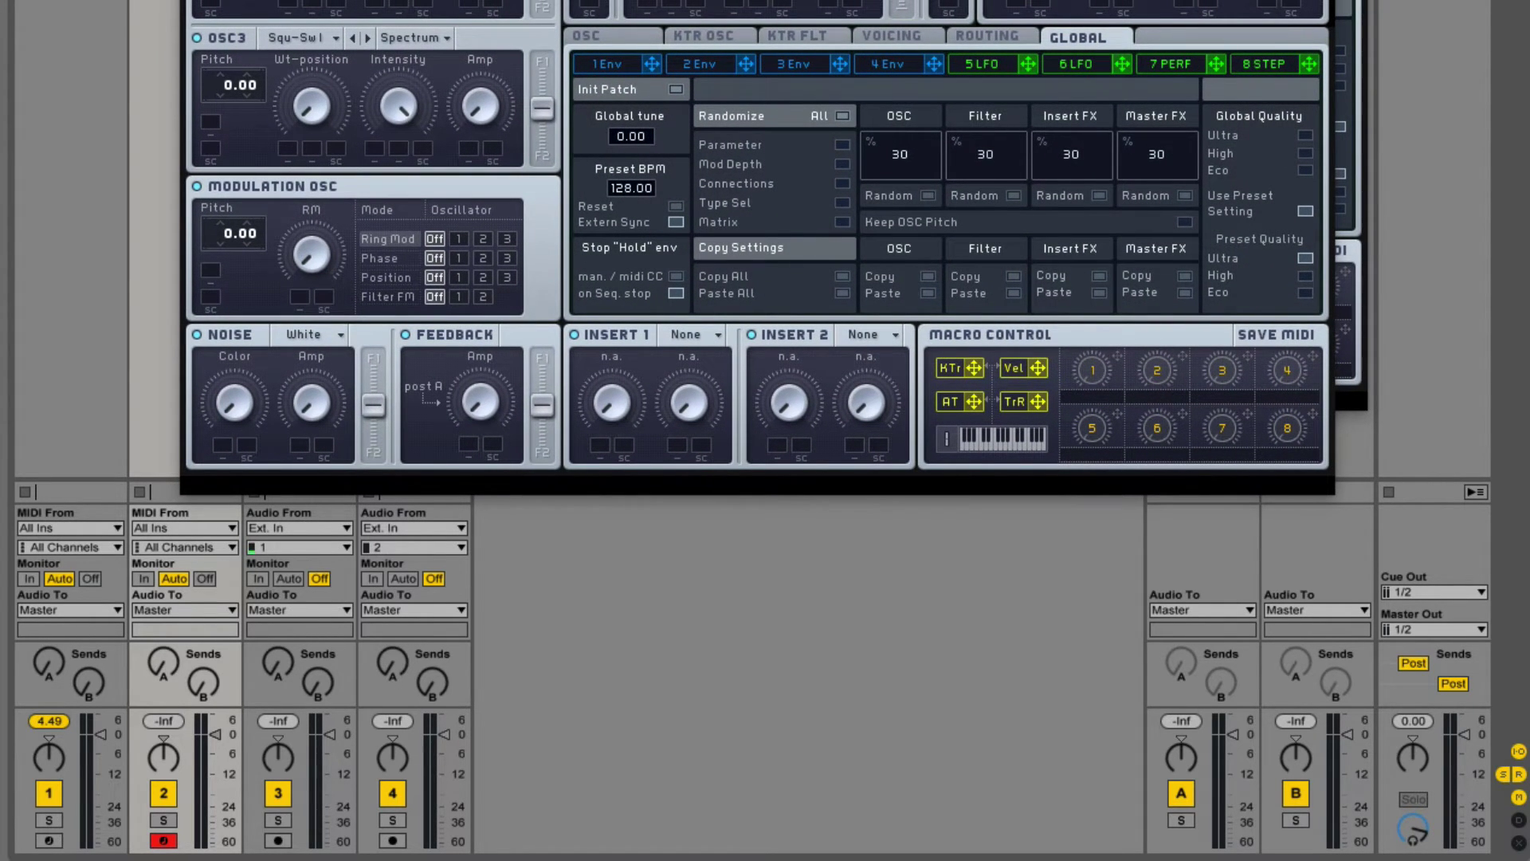
Step: Open the second track's spectrum analyzer and adjust its height and the synth window's position so that both fit on screen
left_click(239, 859)
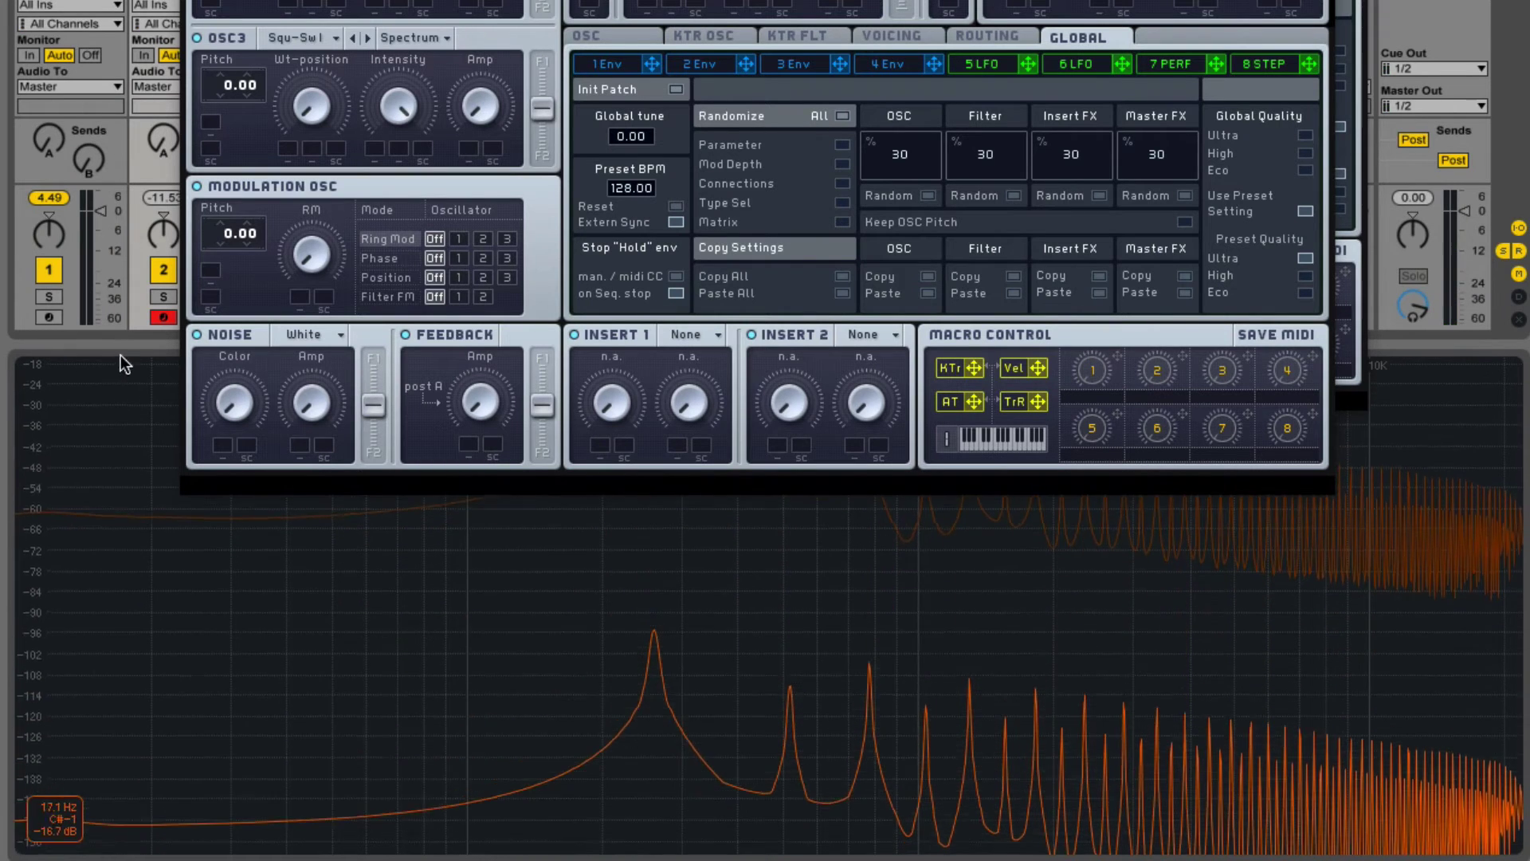
left_click_drag(120, 351, 118, 494)
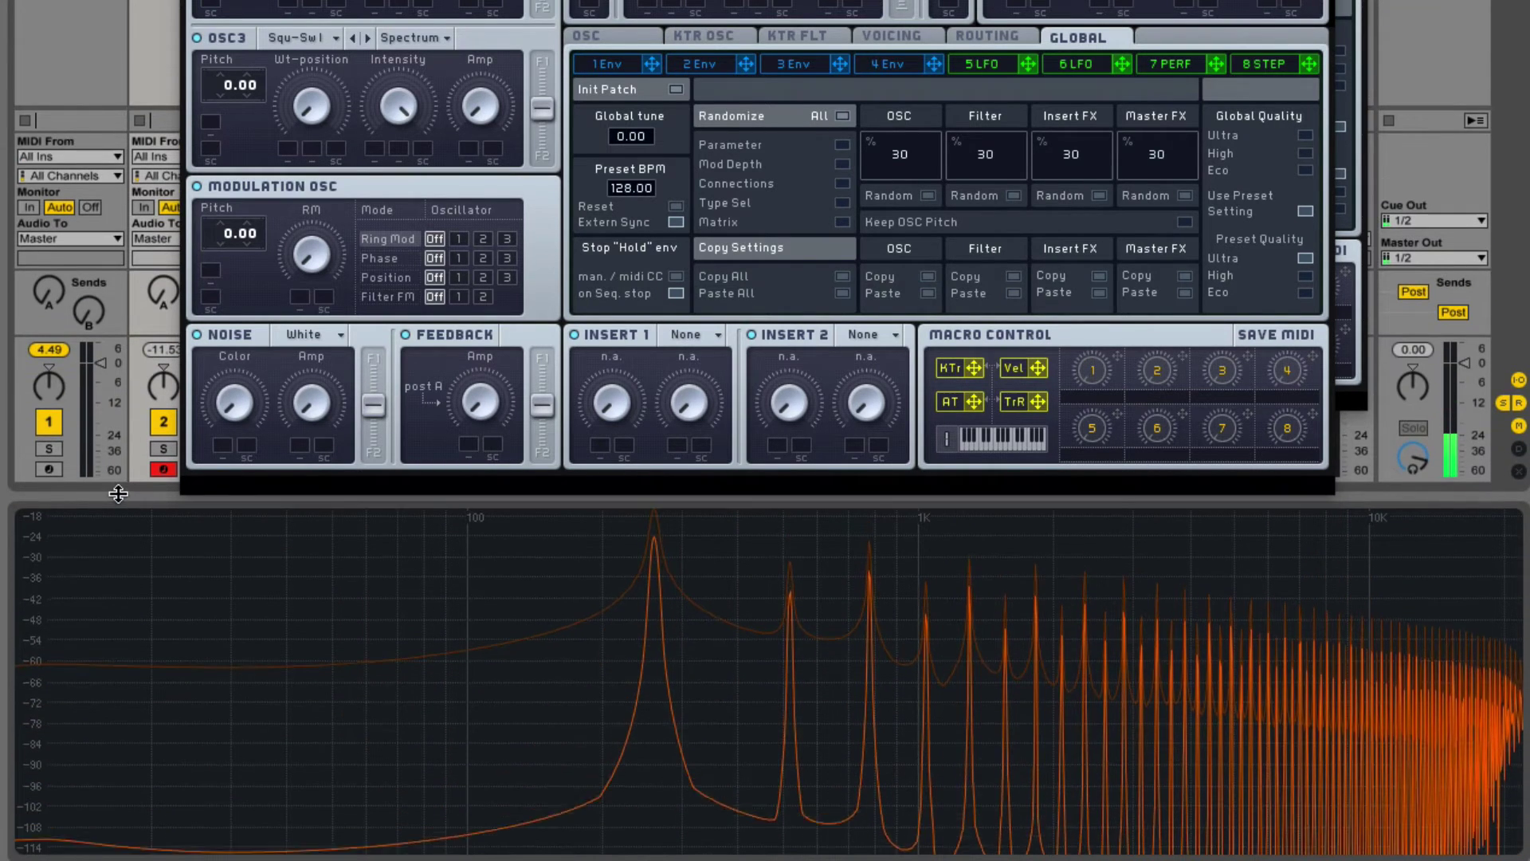
left_click_drag(414, 2, 426, 0)
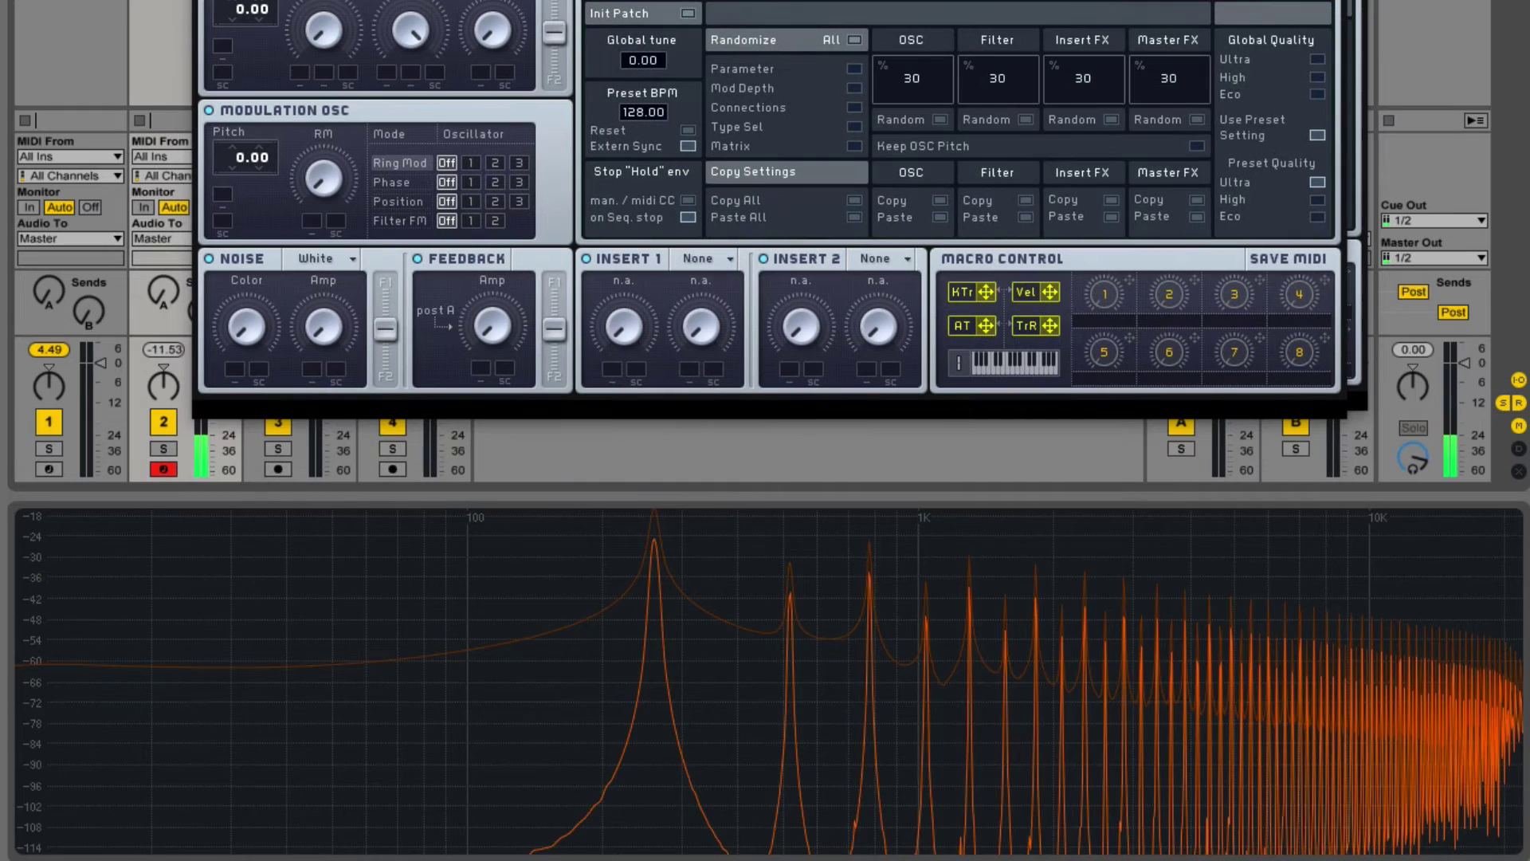
left_click_drag(419, 488, 415, 443)
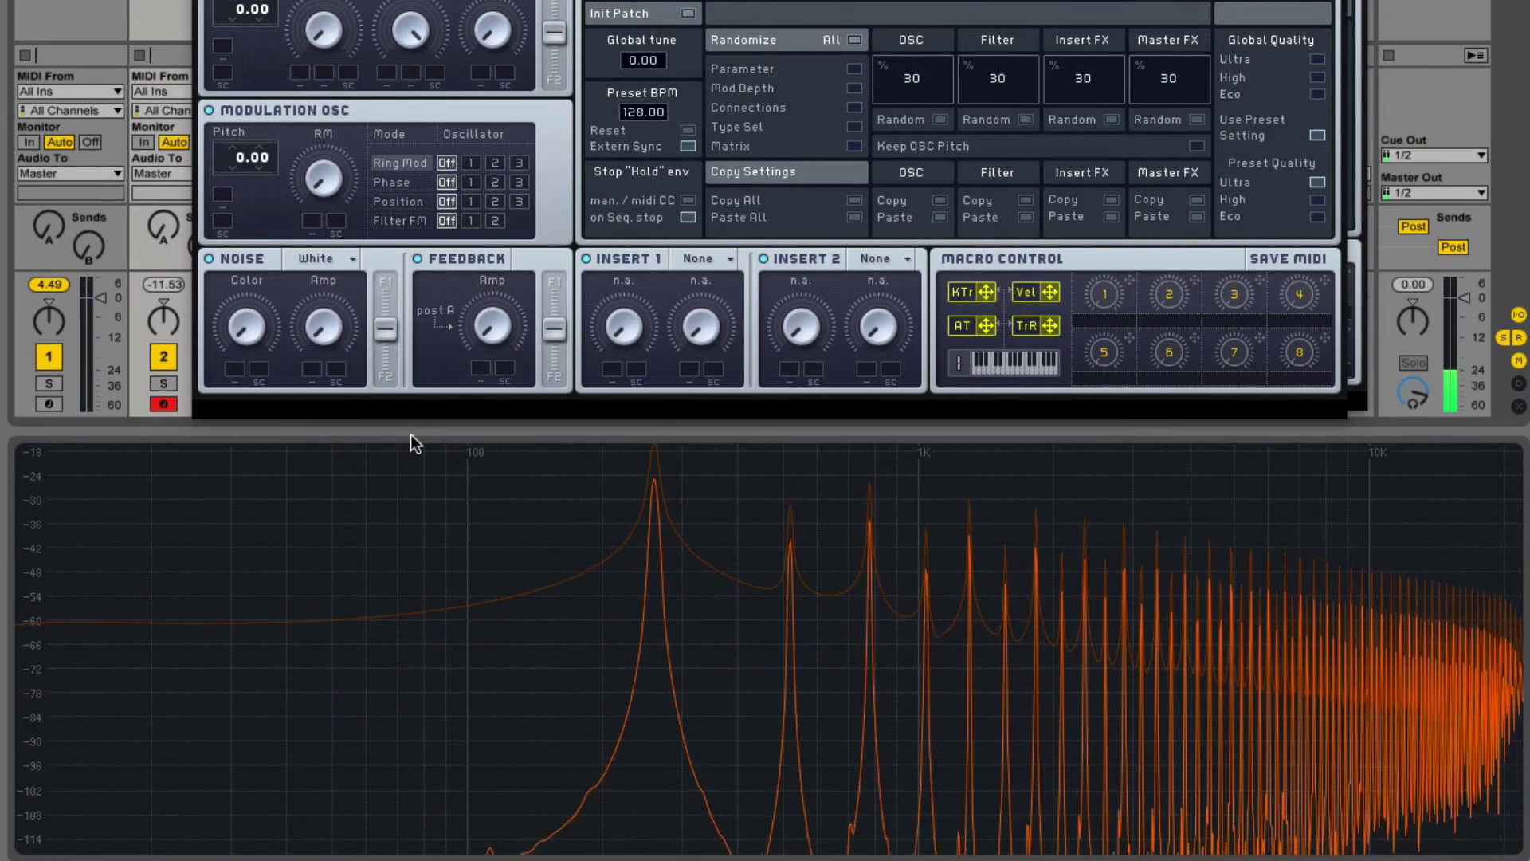
Step: Choose another wavetable for the oscillator and ring-modulate oscillator 1 with the RM amount raised slightly past halfway
left_click(327, 0)
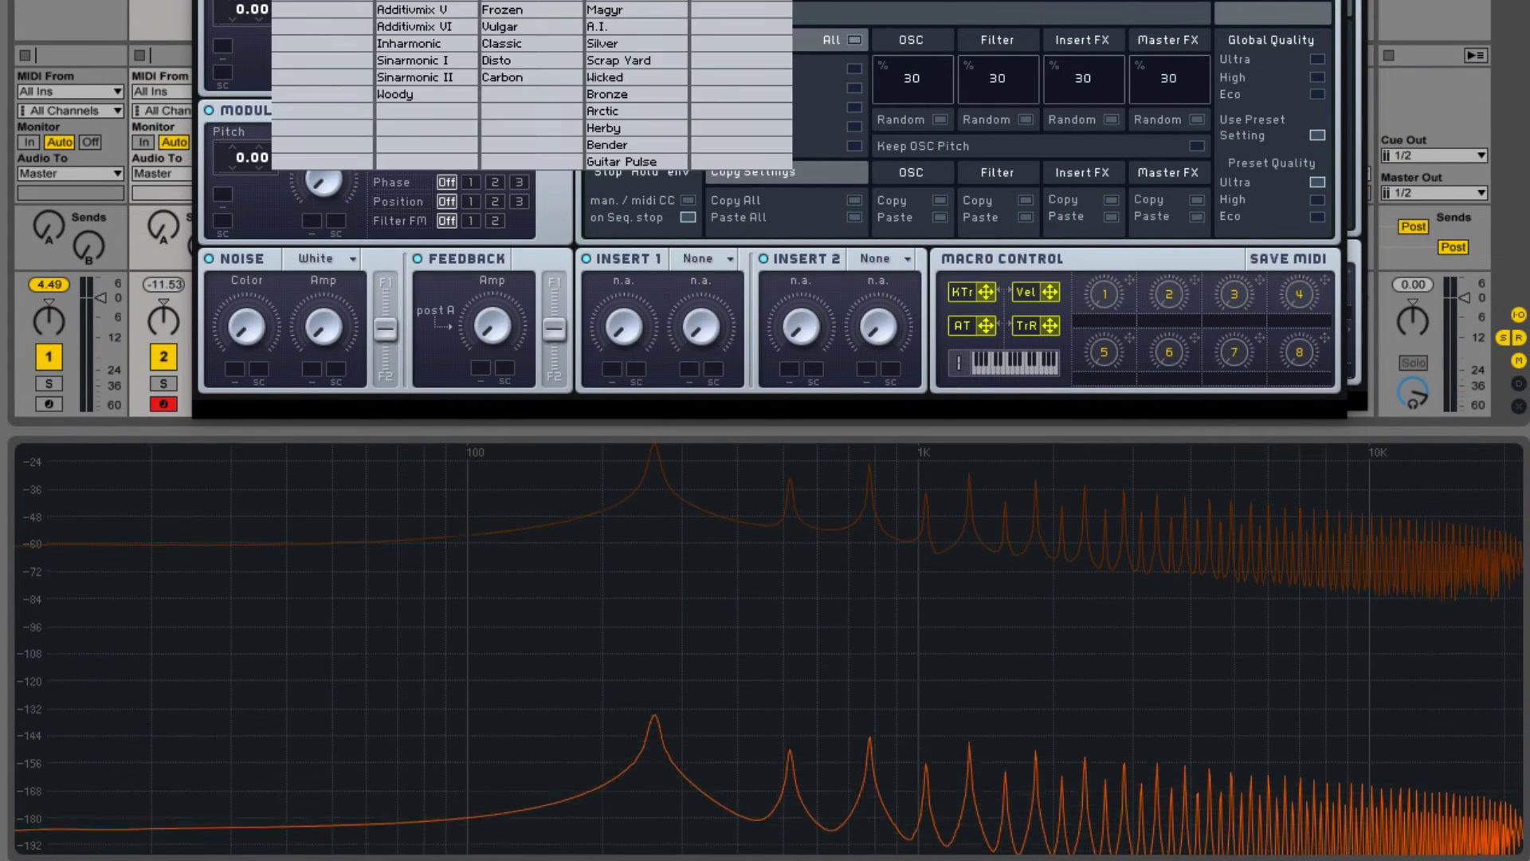
scroll(532, 84, "down", 1)
left_click(322, 0)
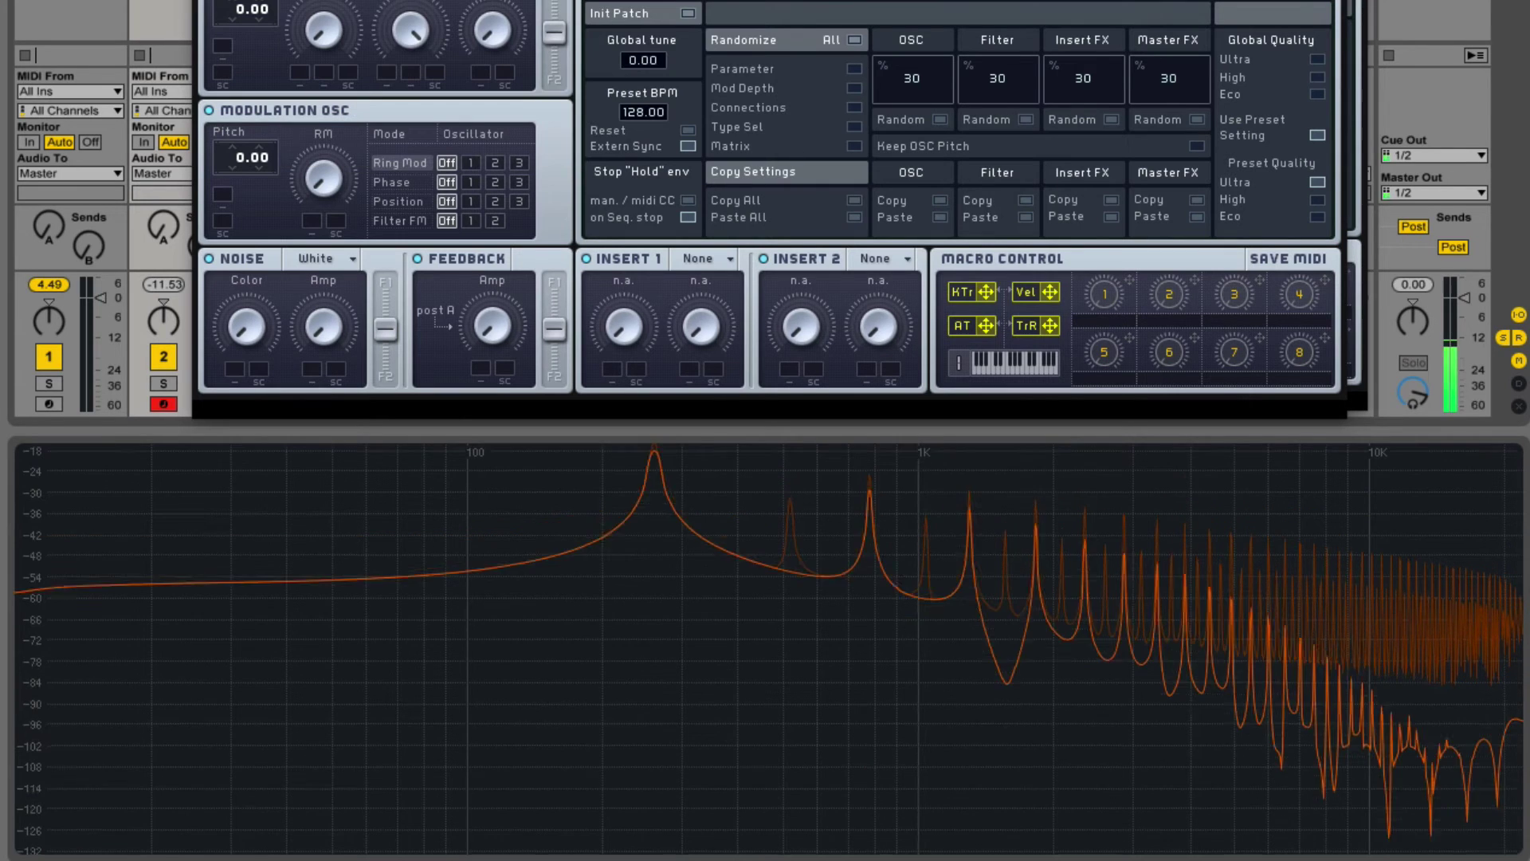
left_click(471, 162)
left_click_drag(324, 153, 358, 59)
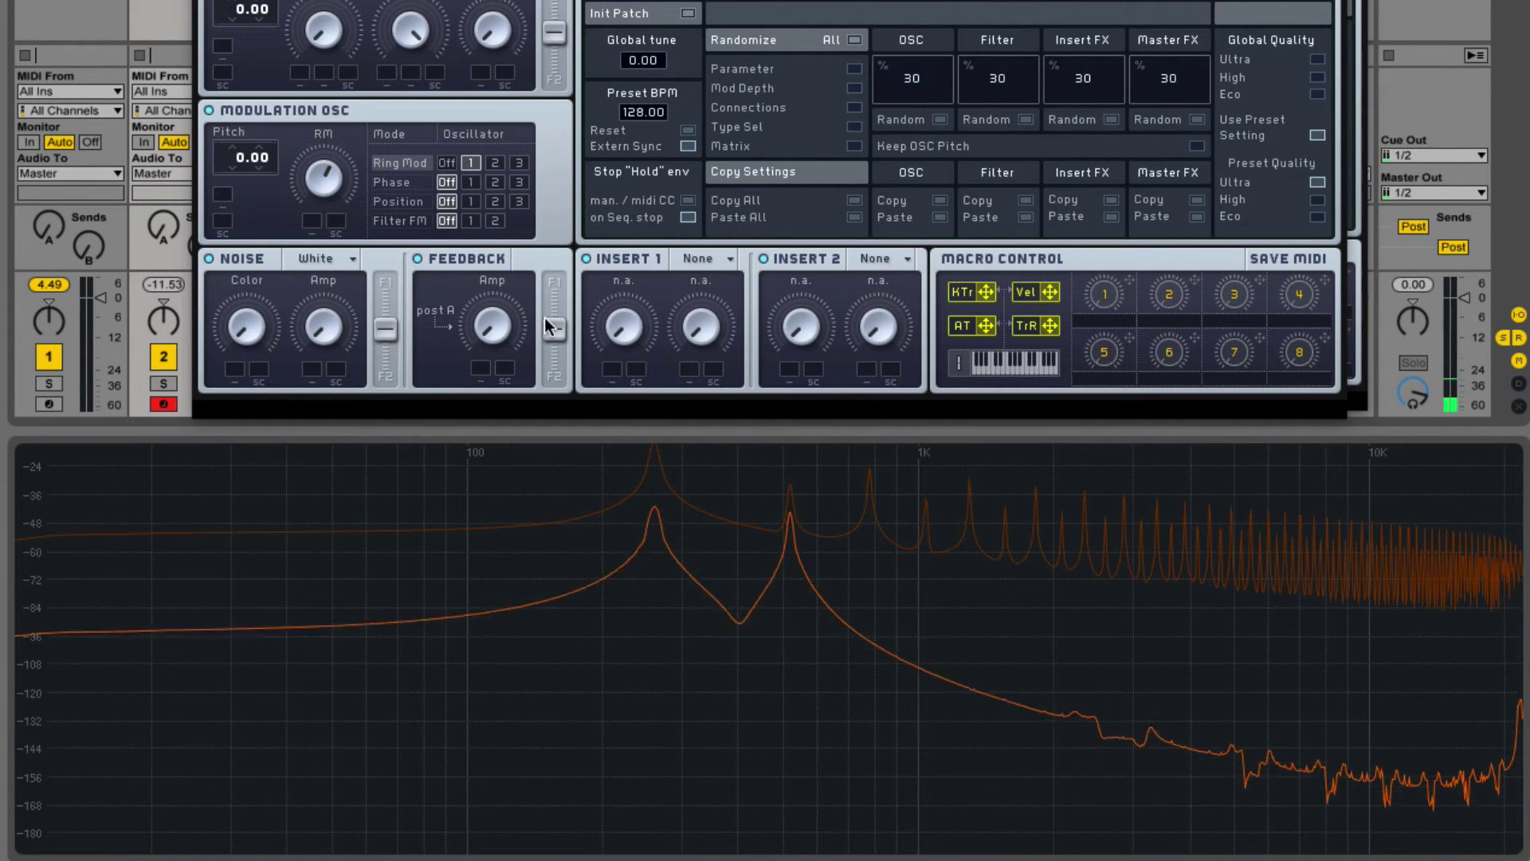
Step: Raise the Feedback Amp to roughly three quarters and shorten the attack of the envelope
left_click_drag(491, 327, 510, 218)
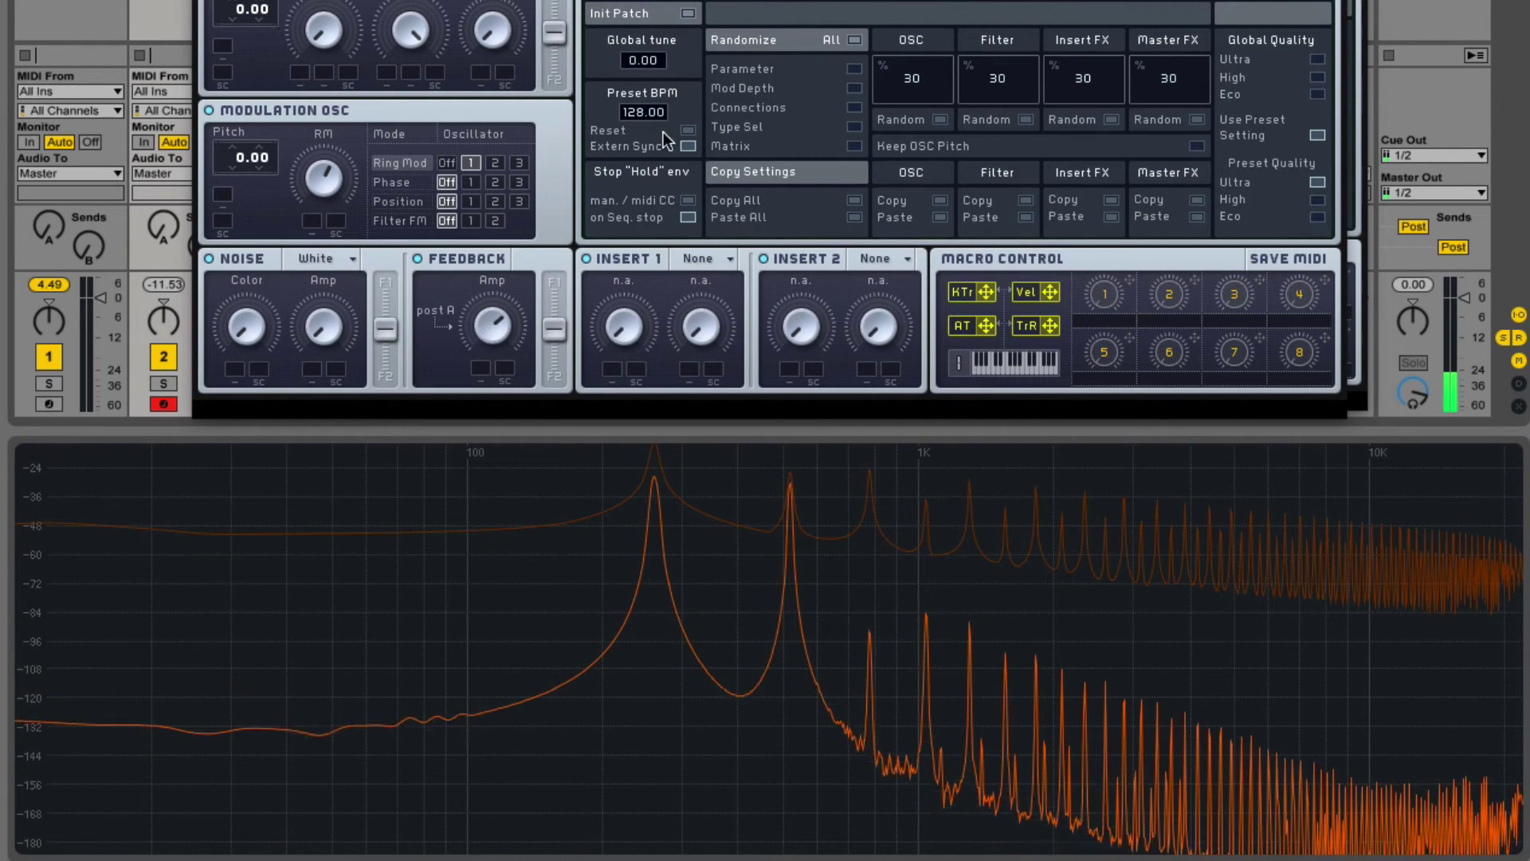
left_click_drag(486, 329, 495, 237)
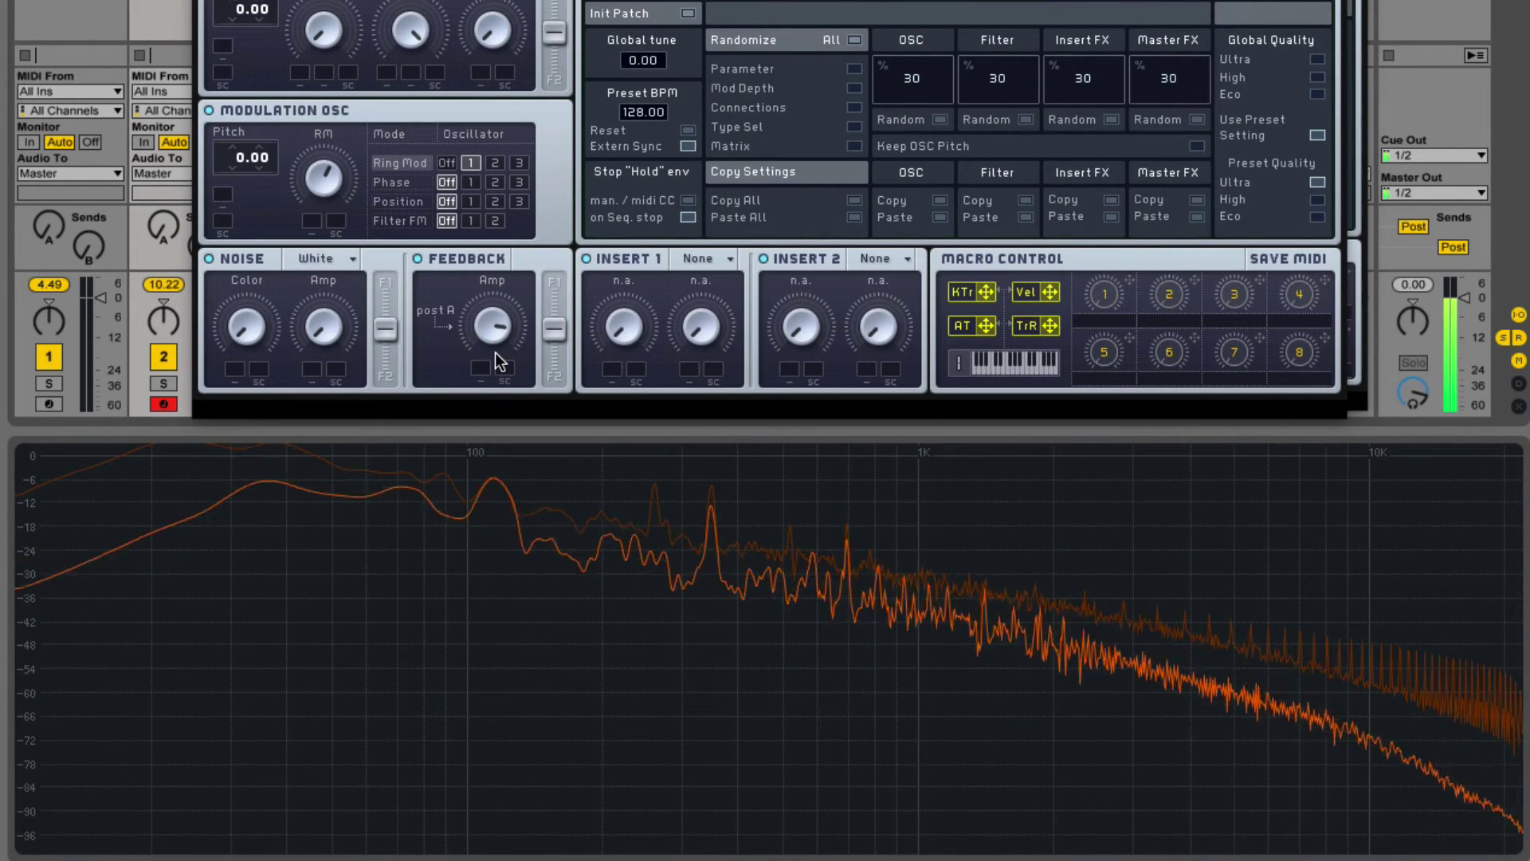
left_click(911, 0)
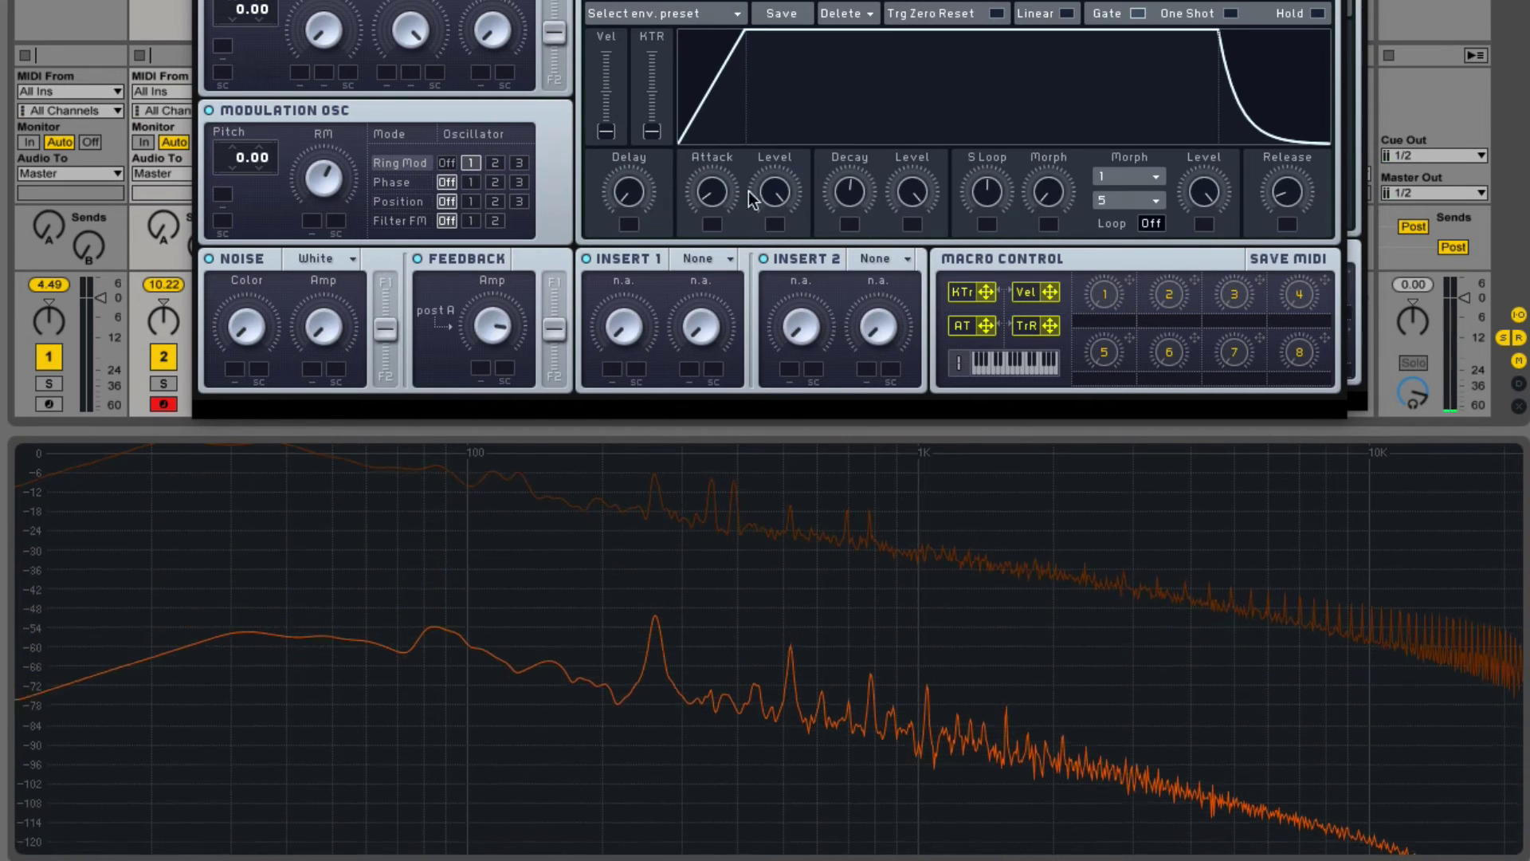
left_click_drag(716, 194, 777, 355)
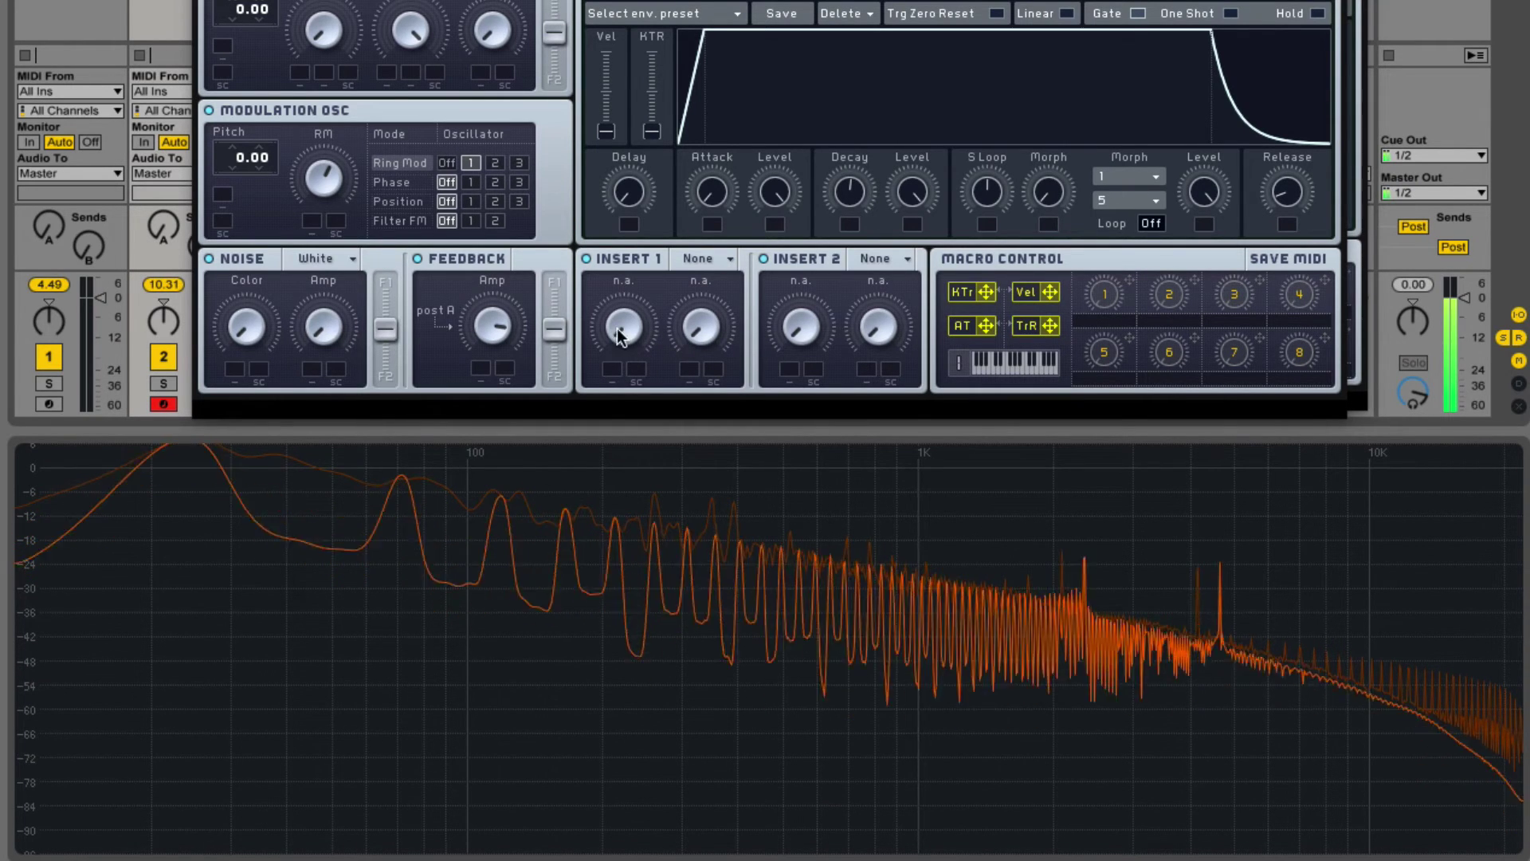
mouse_move(513, 348)
left_mouse_down()
mouse_move(504, 377)
mouse_move(513, 350)
left_mouse_up()
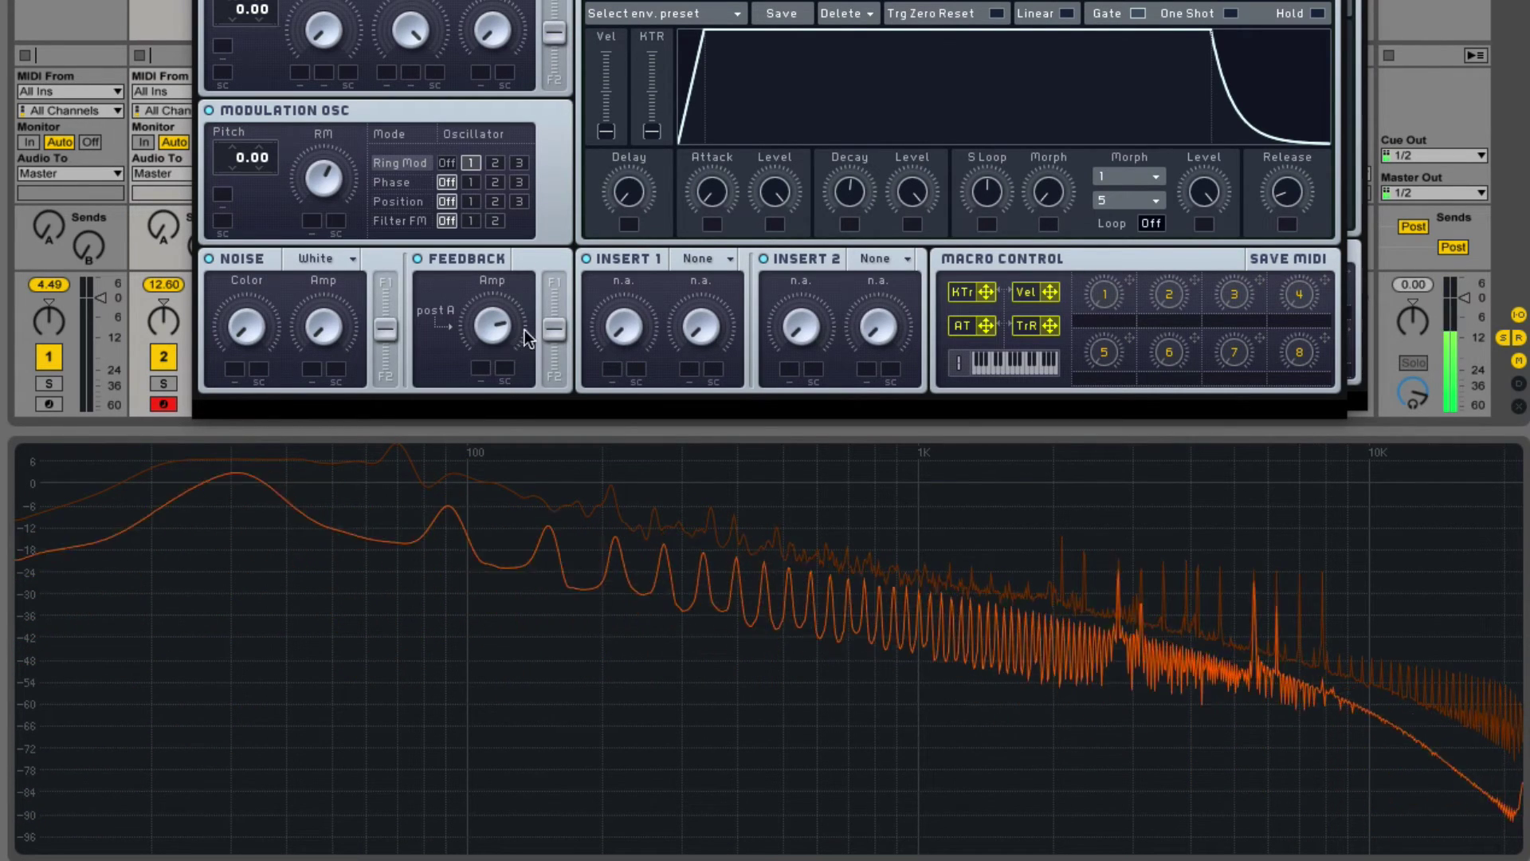
left_click_drag(501, 331, 502, 341)
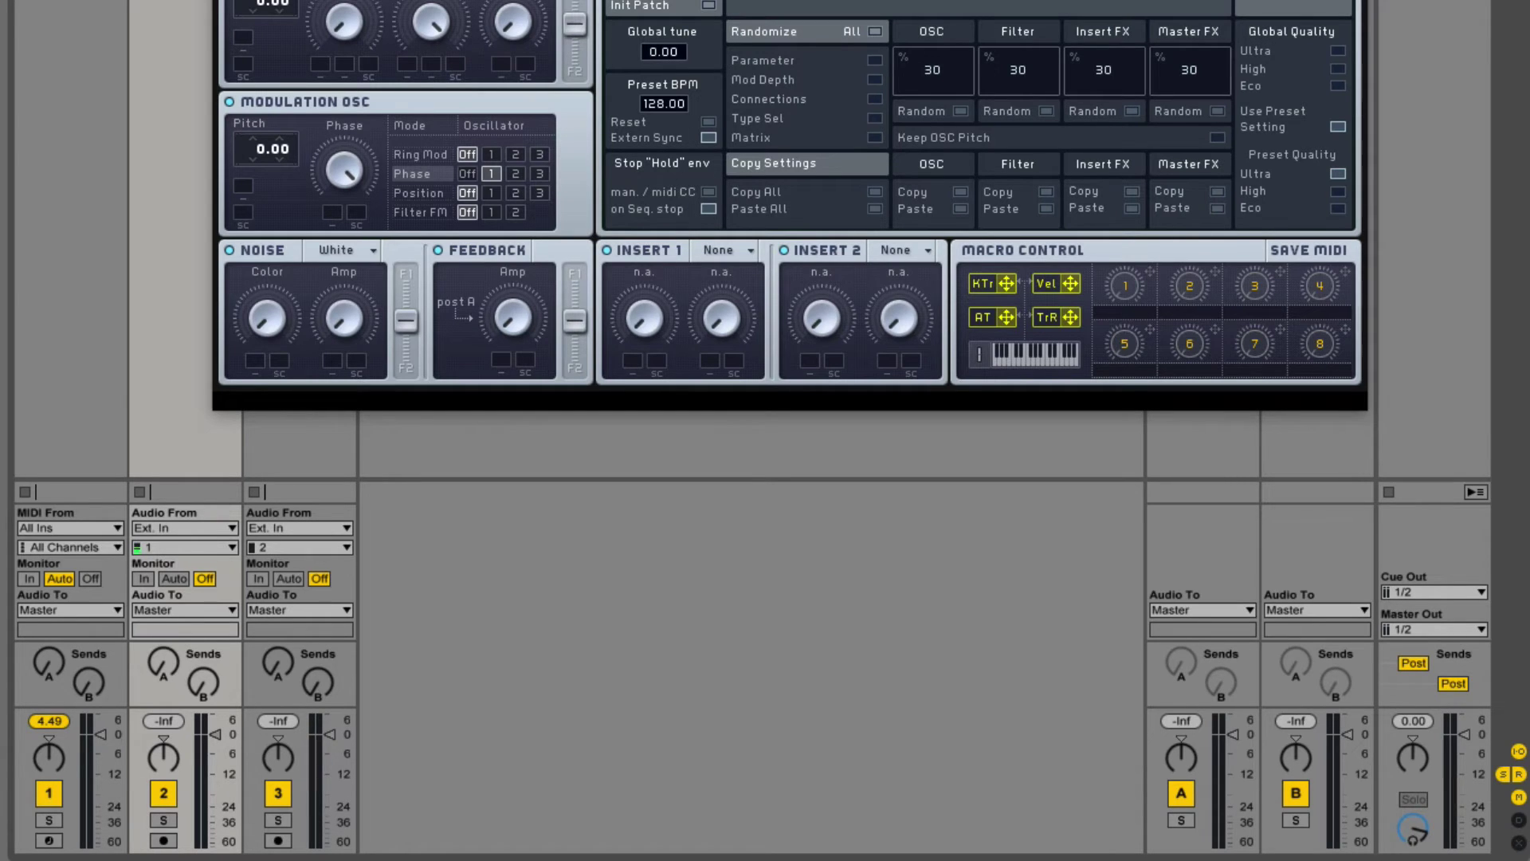
Step: Set the modulation oscillator to phase modulation of oscillator 1 at a pitch of -64.00 and arm the first track for recording
left_click(343, 1)
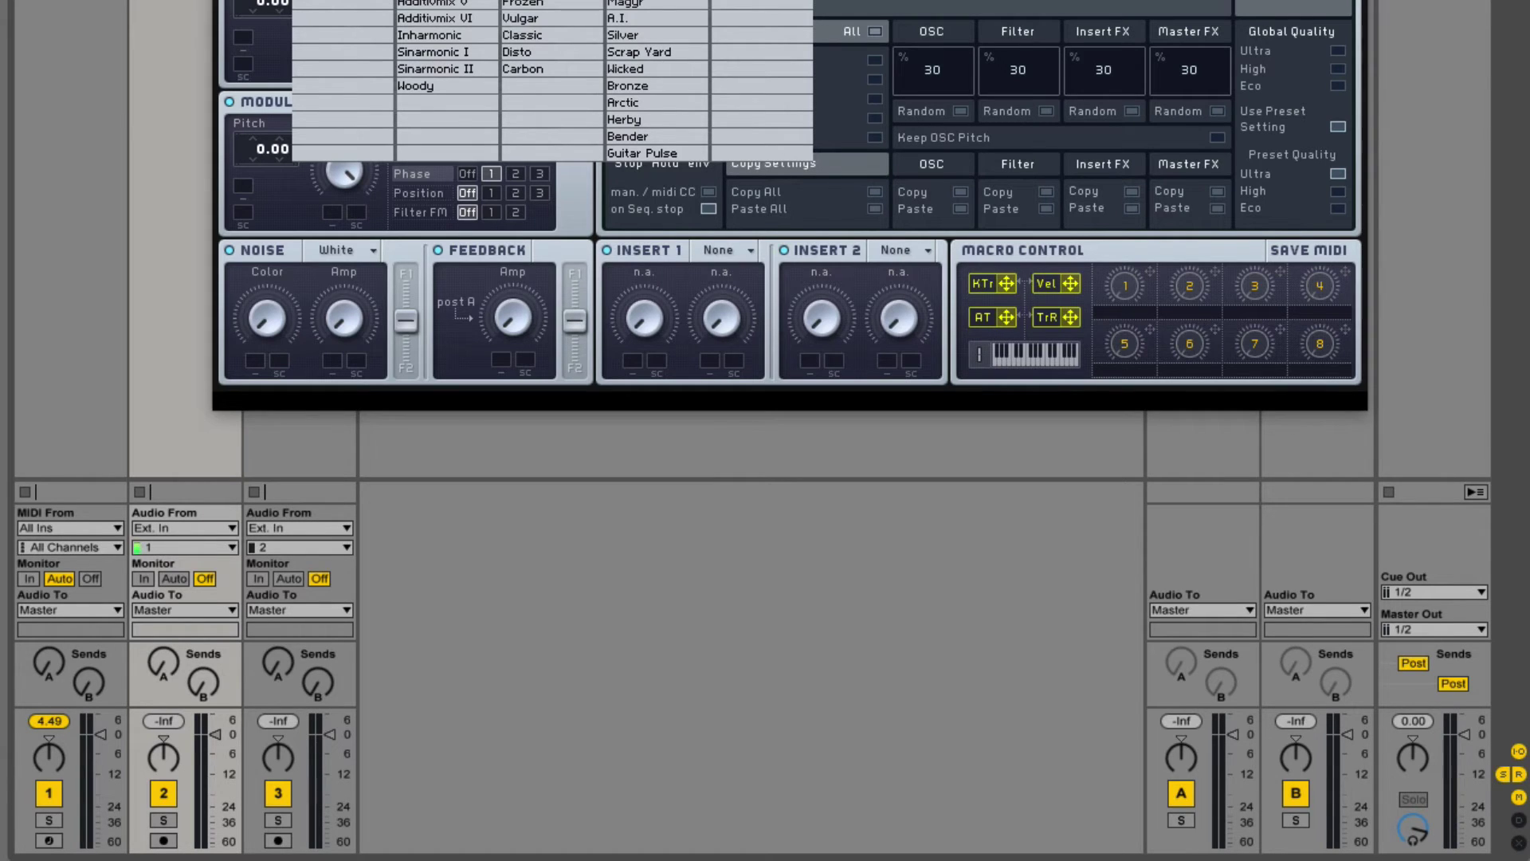
left_click(343, 2)
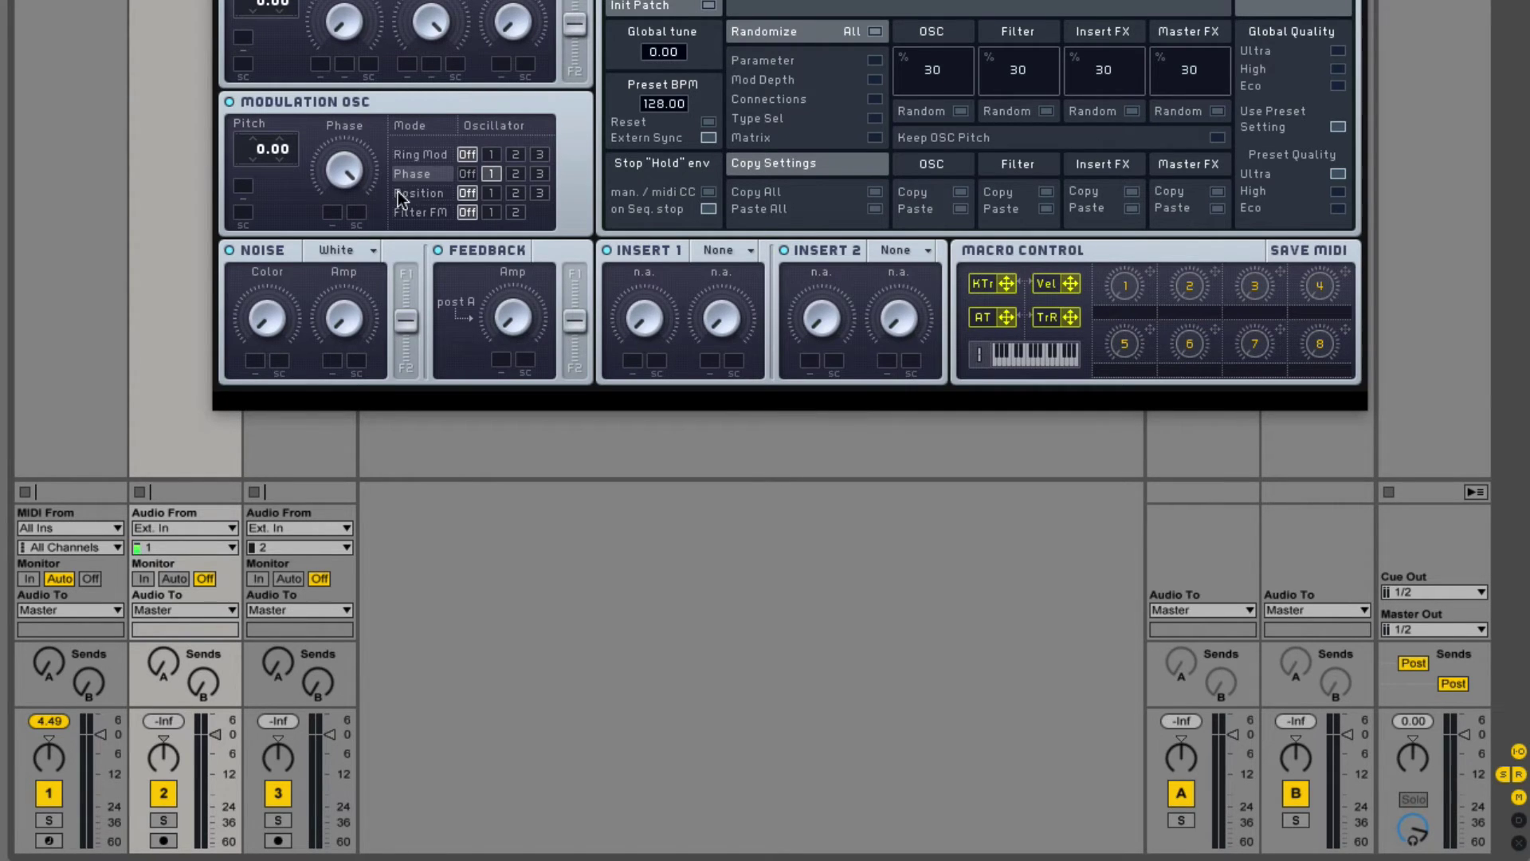
left_click(420, 193)
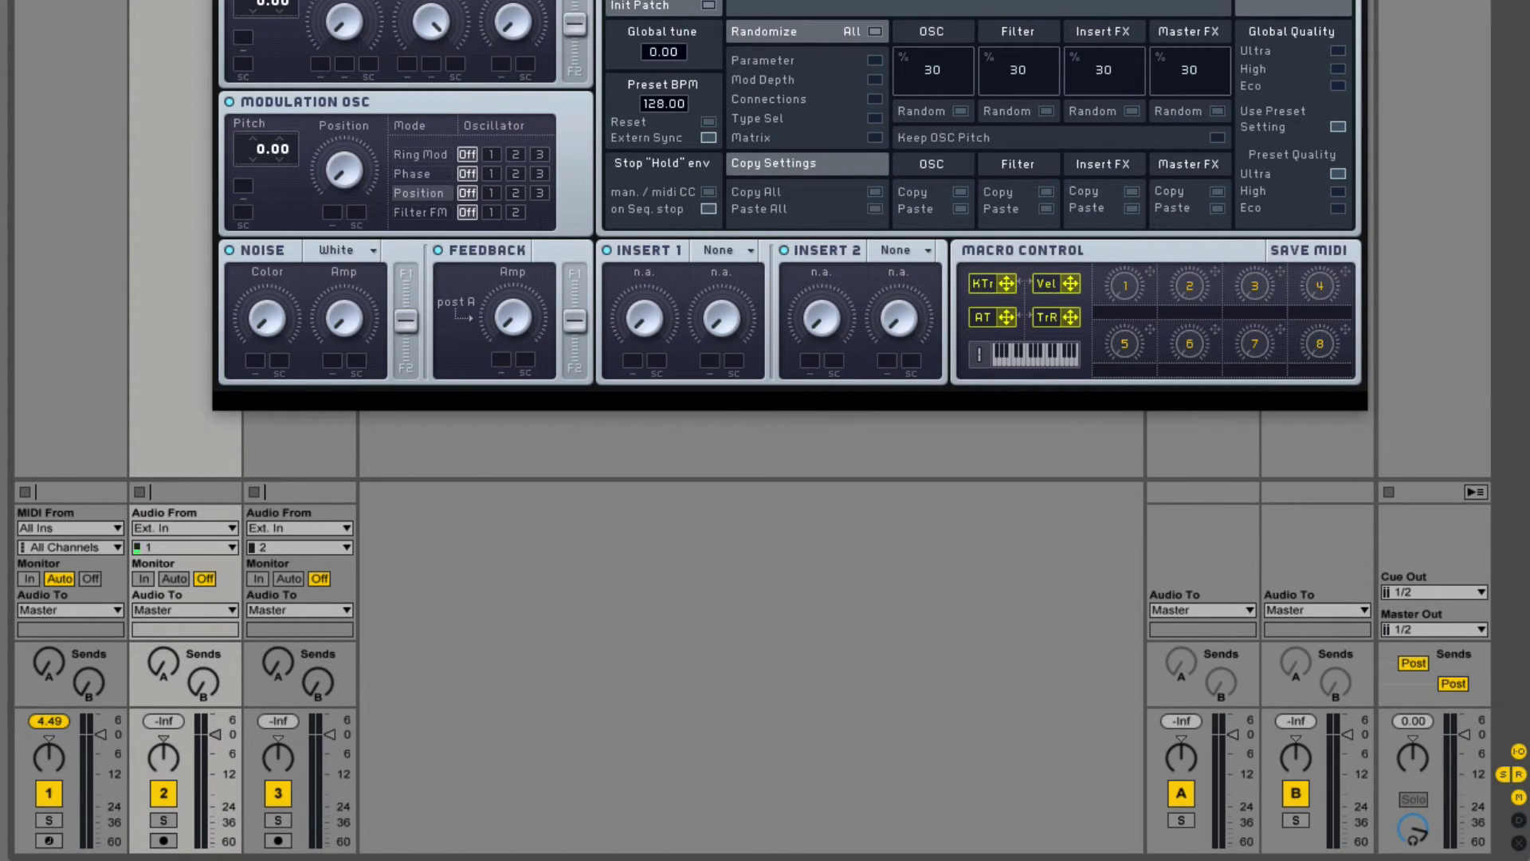
left_click(484, 171)
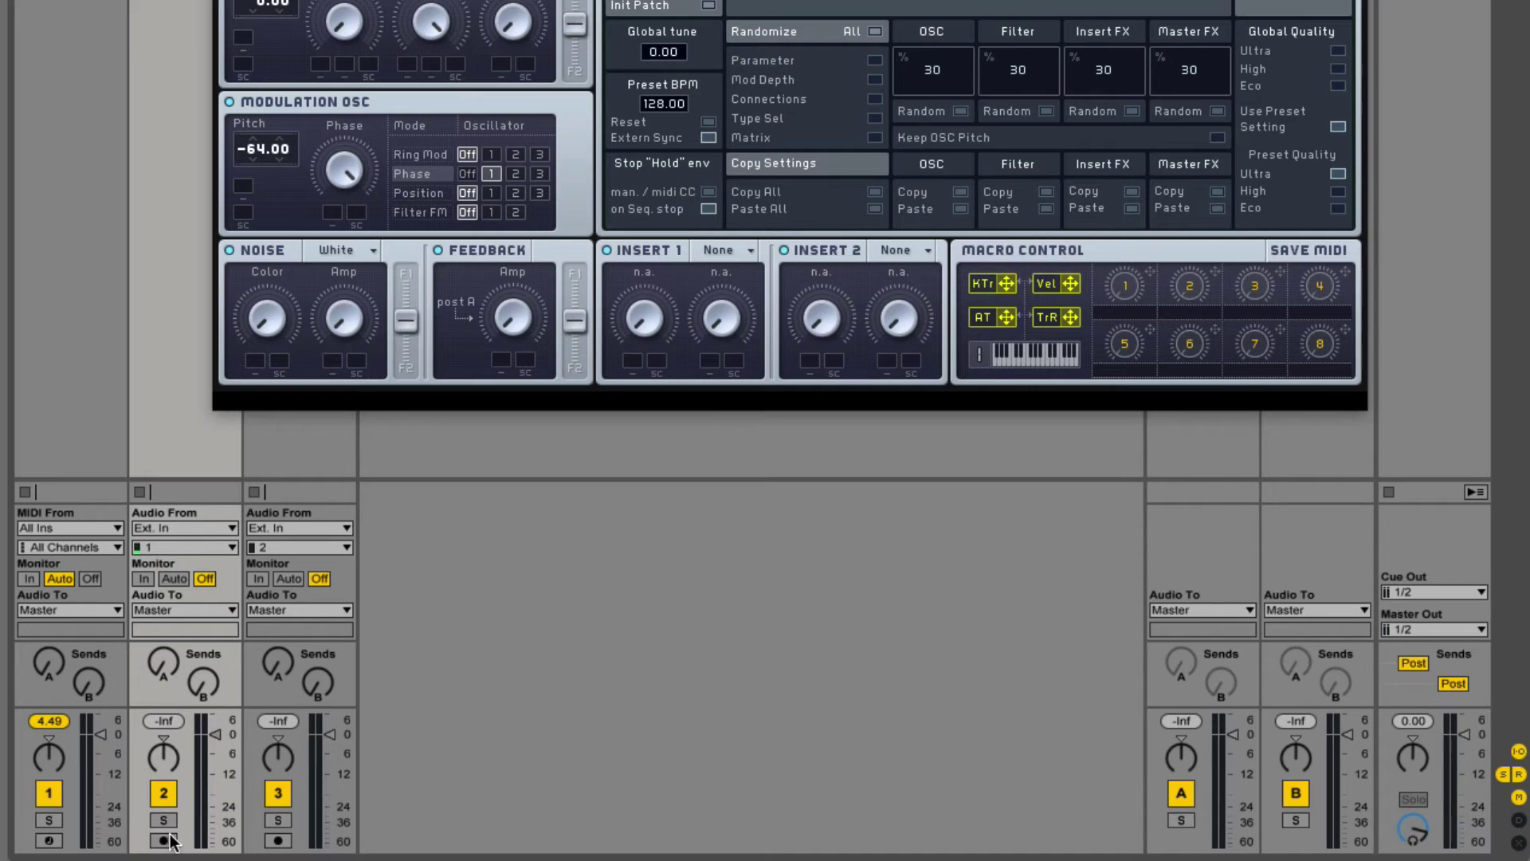
left_click(51, 838)
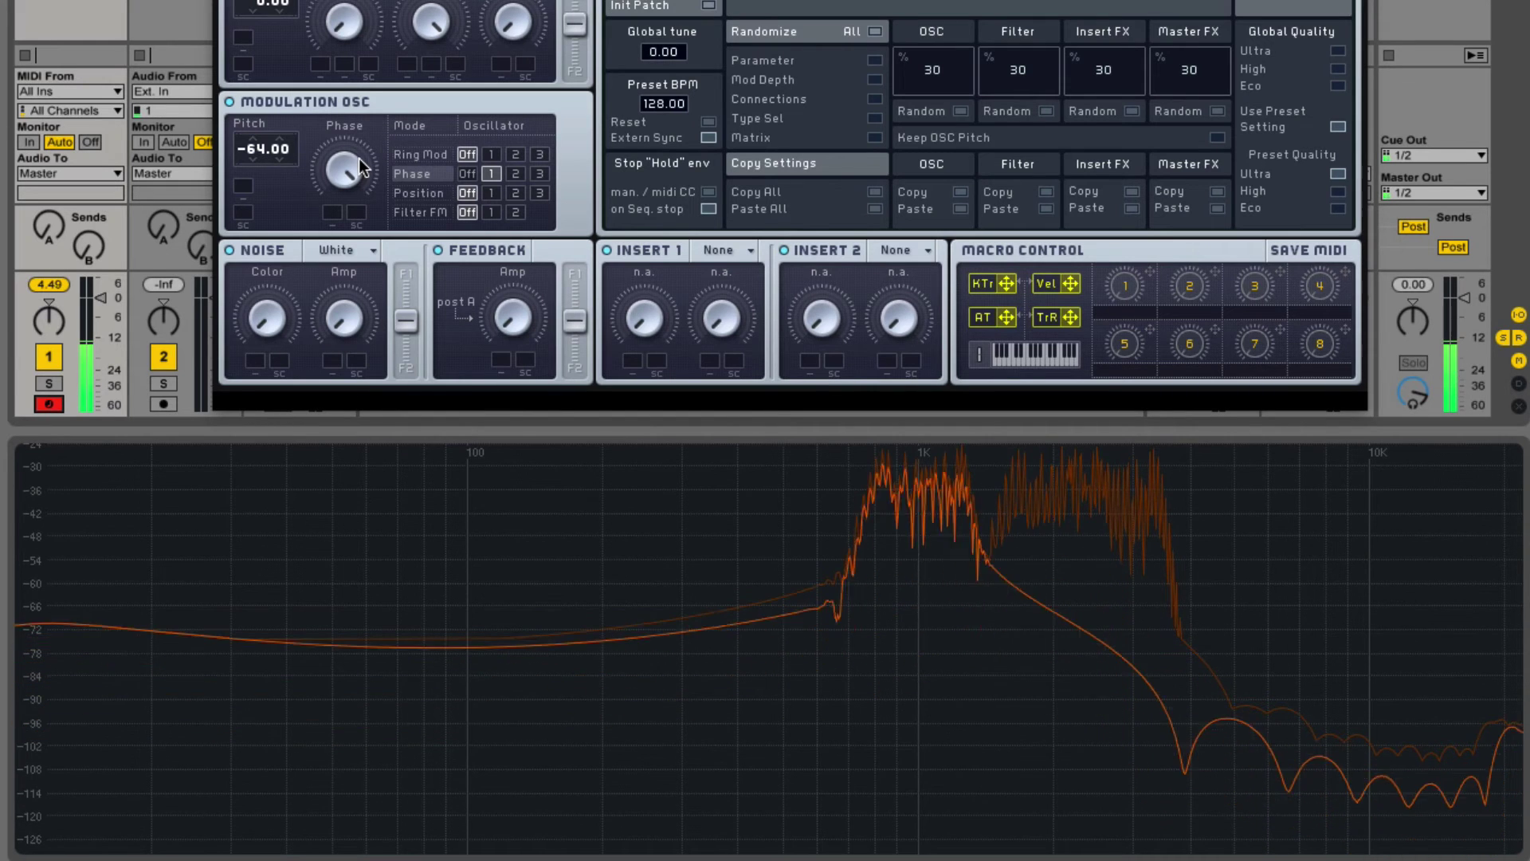
Step: Switch the modulation oscillator to Position modulation of oscillator 1 and load the Sinarmonic II wavetable
left_click(492, 193)
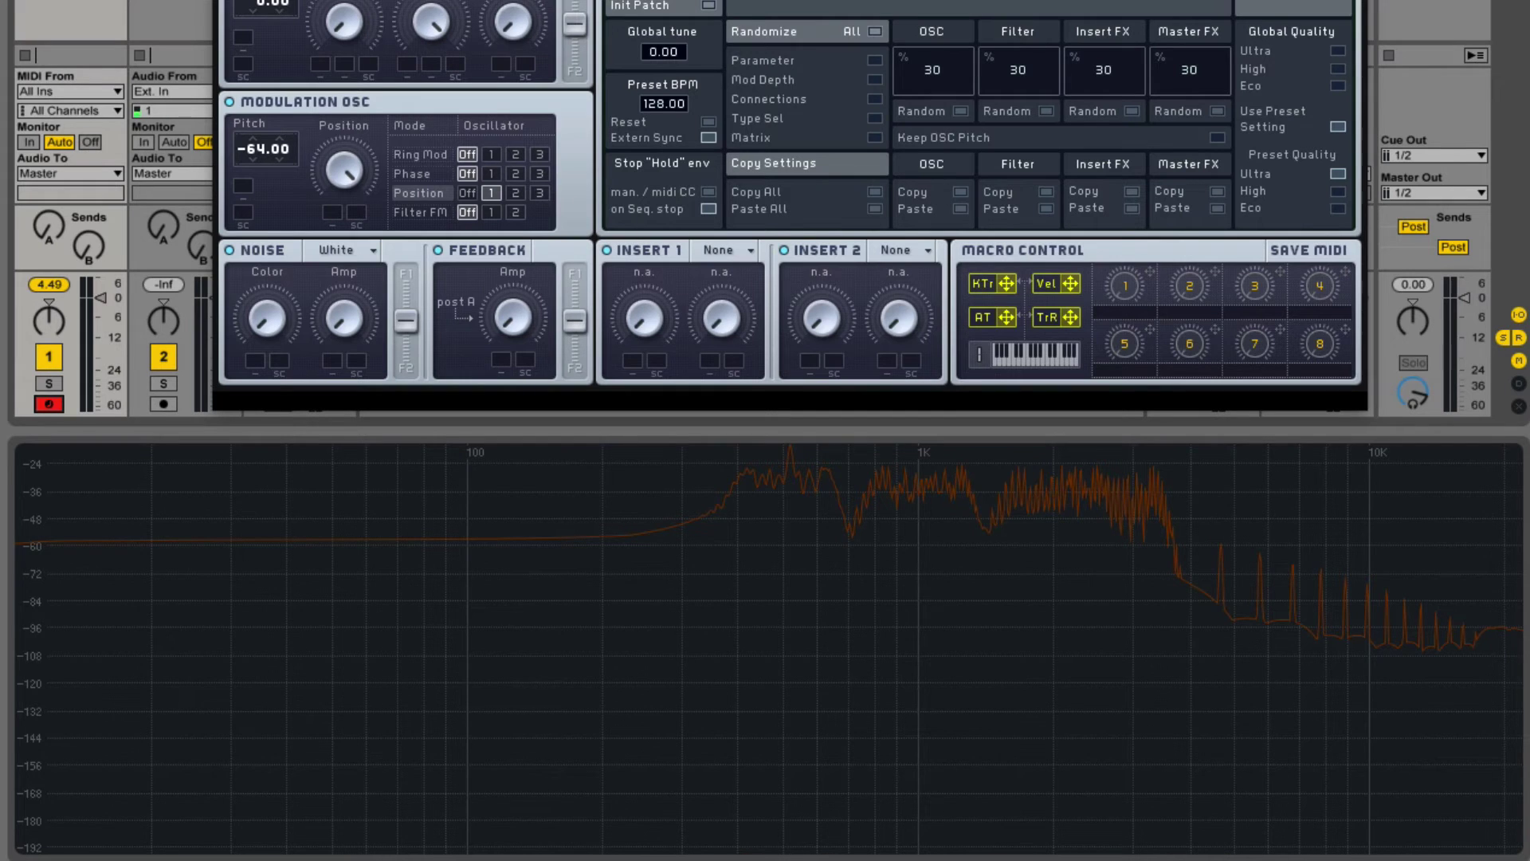
left_click(343, 1)
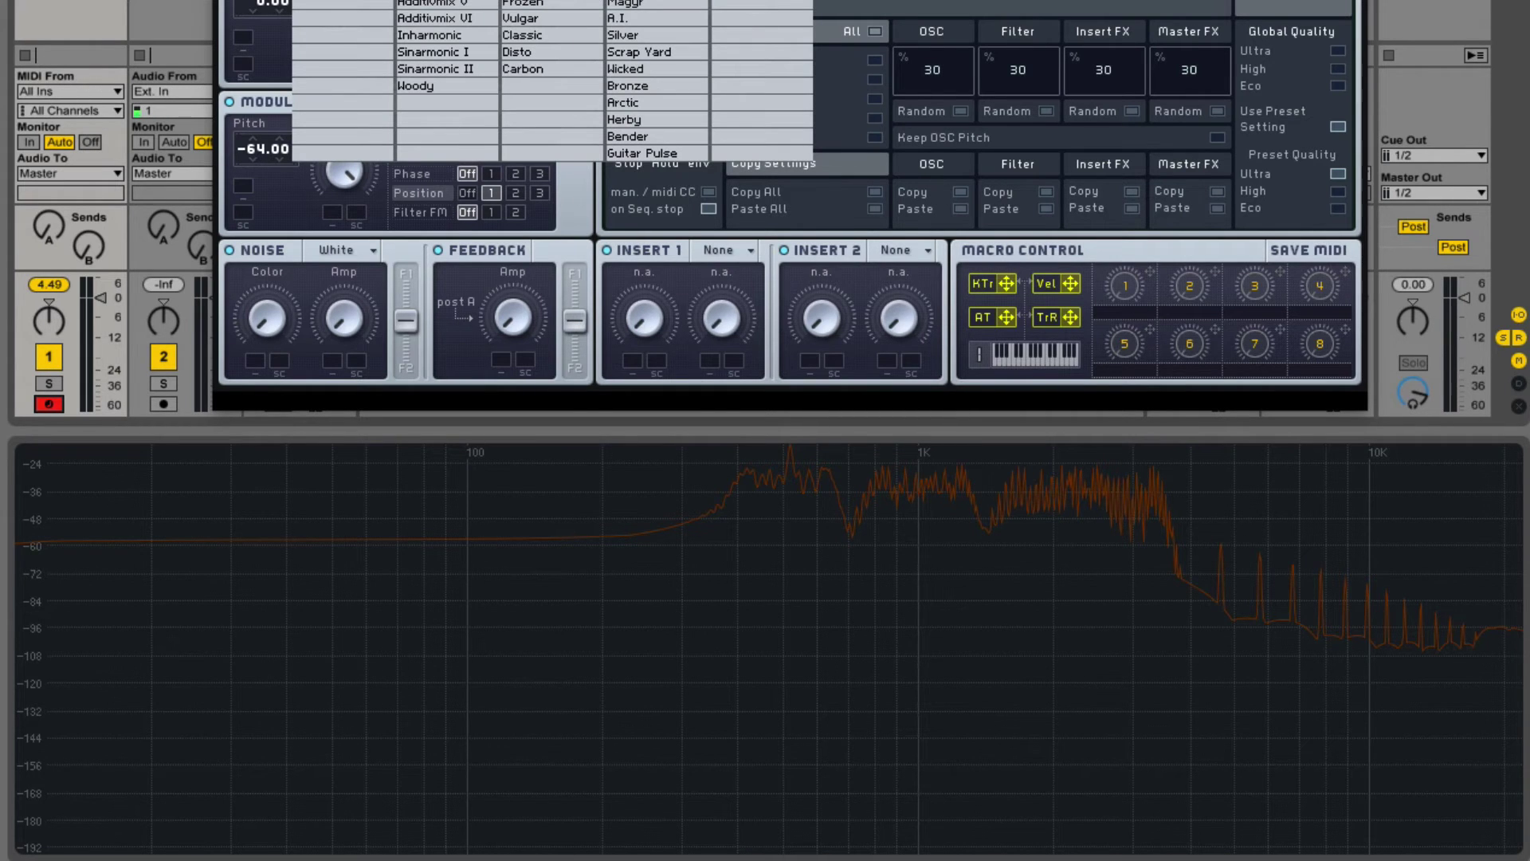
left_click(473, 68)
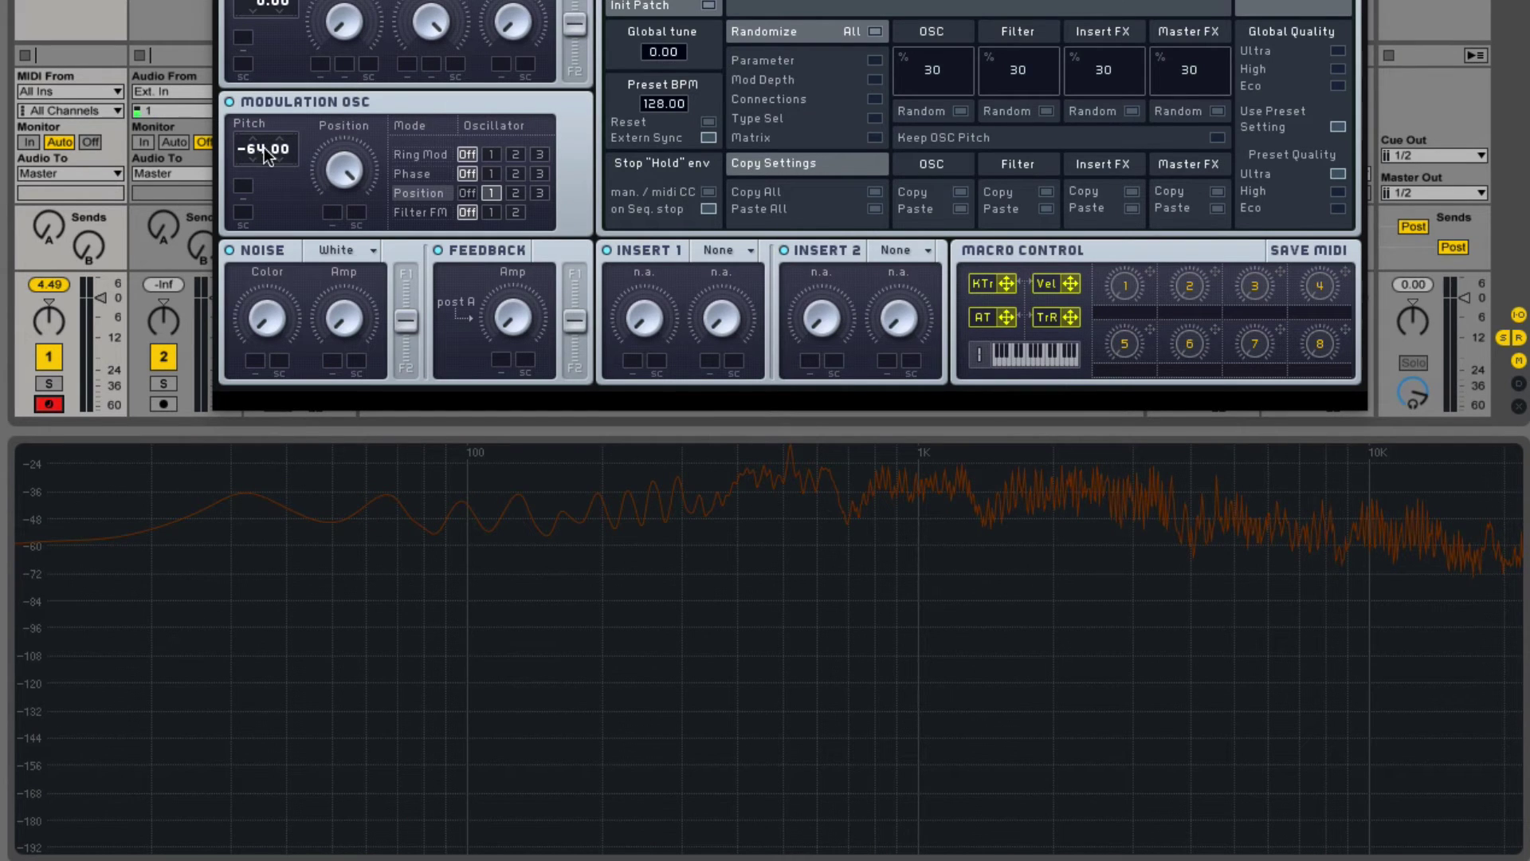
Step: Raise the modulation pitch to try -31.00, reset it to 0.00, and re-enable Position modulation of oscillator 1
left_click_drag(257, 151, 247, 78)
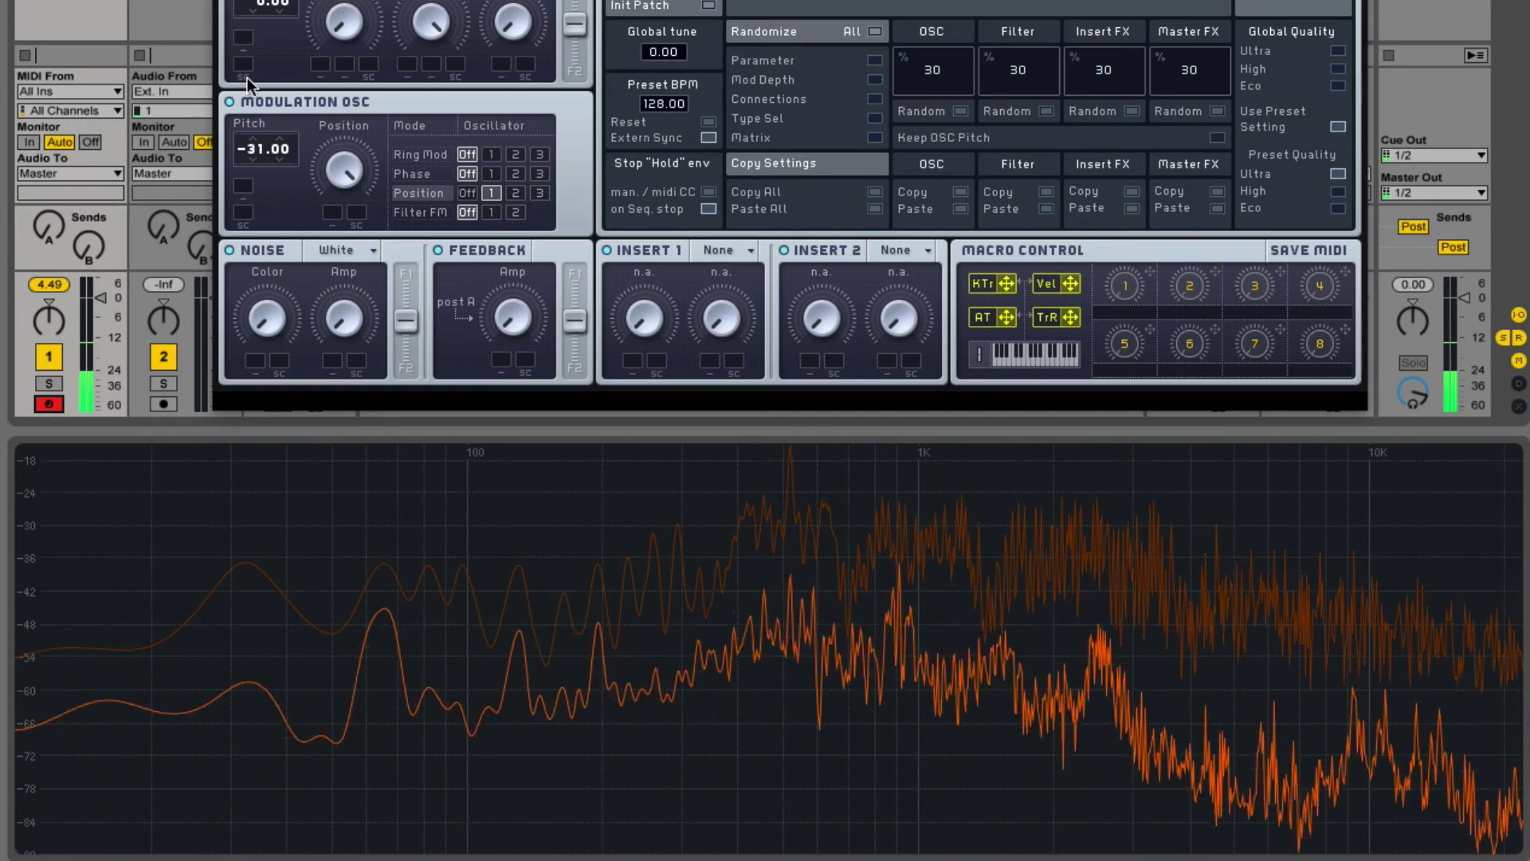
double_click(253, 155)
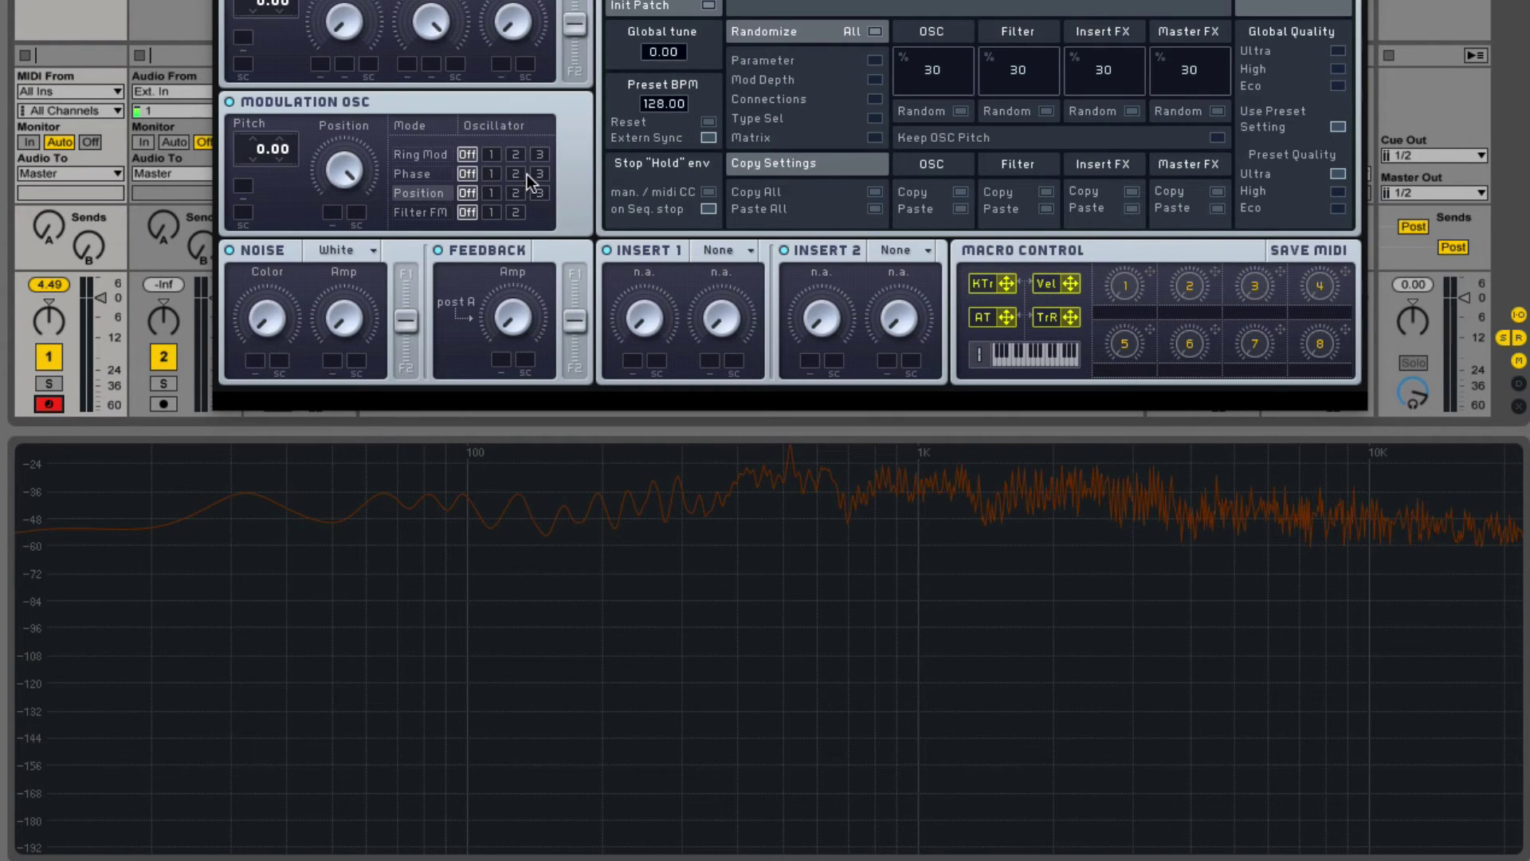
left_click(490, 193)
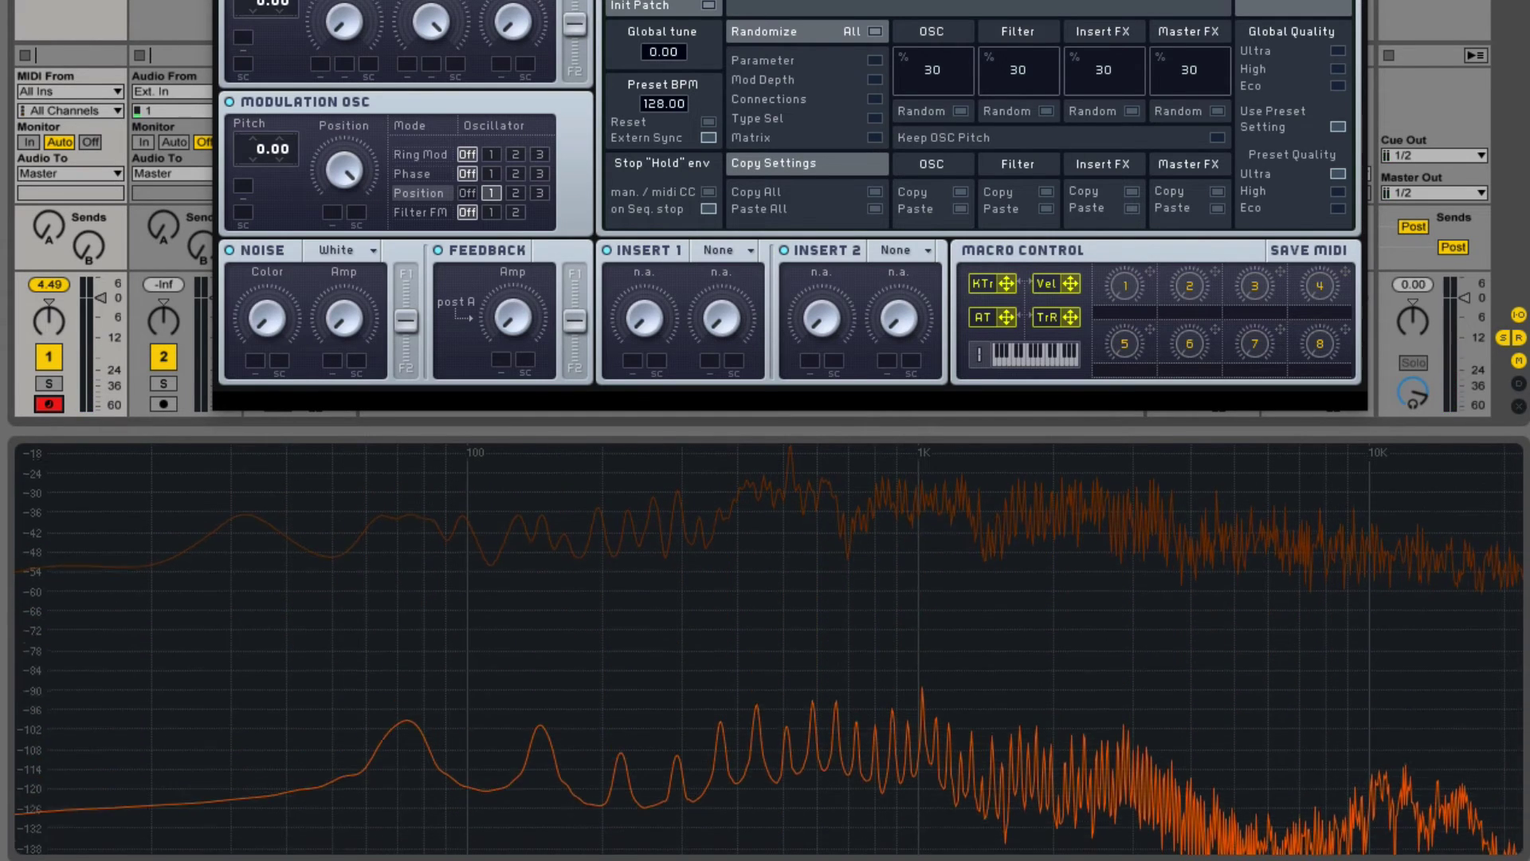
Step: Enable Filter FM on filter 1 and sweep the modulation pitch down to -64.00 and up to 64.00
left_click(491, 212)
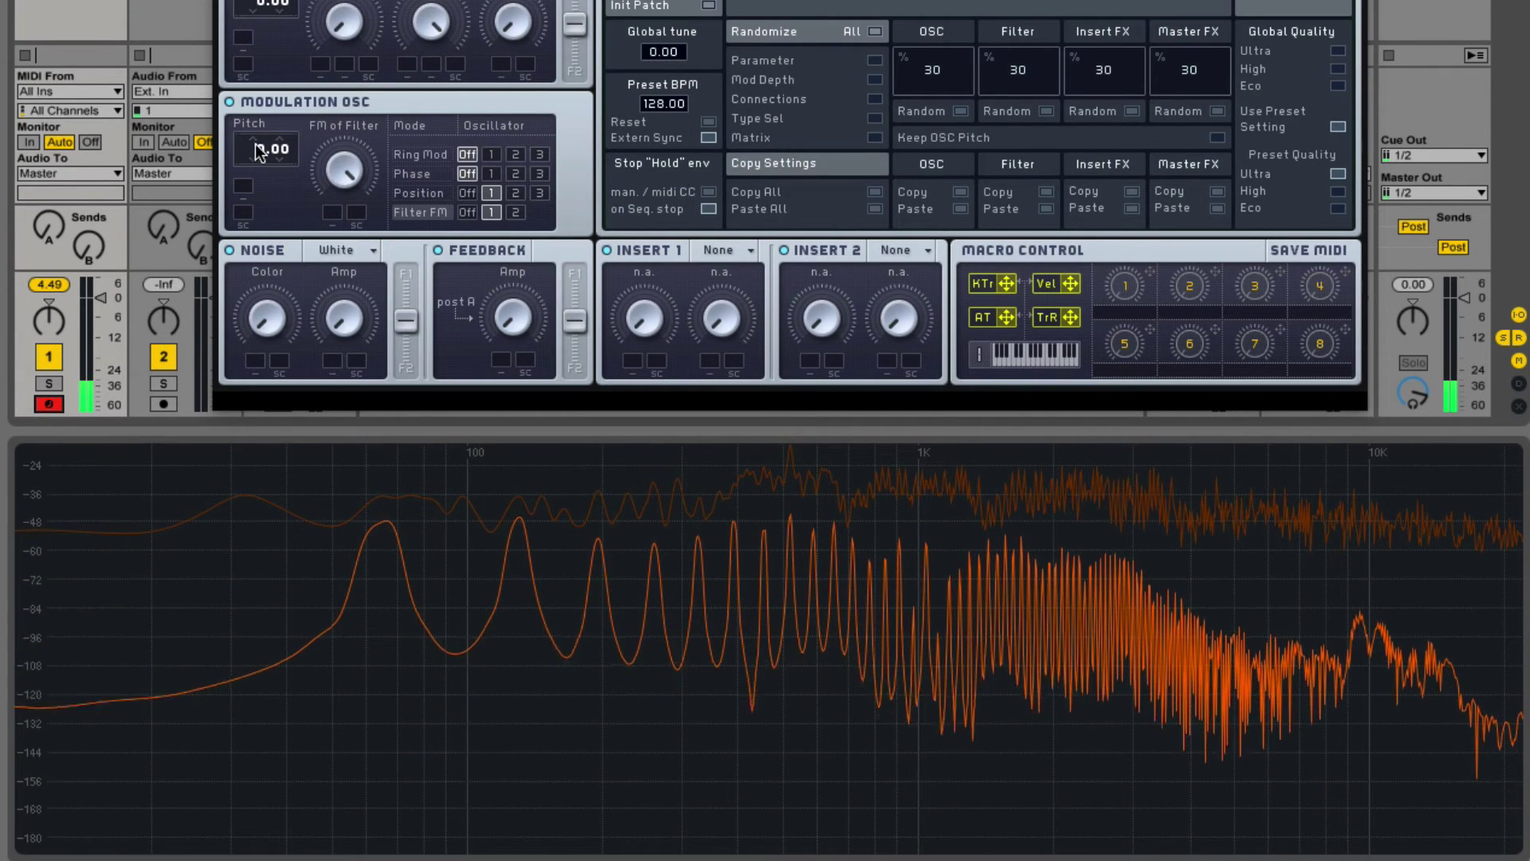
left_click_drag(259, 151, 259, 366)
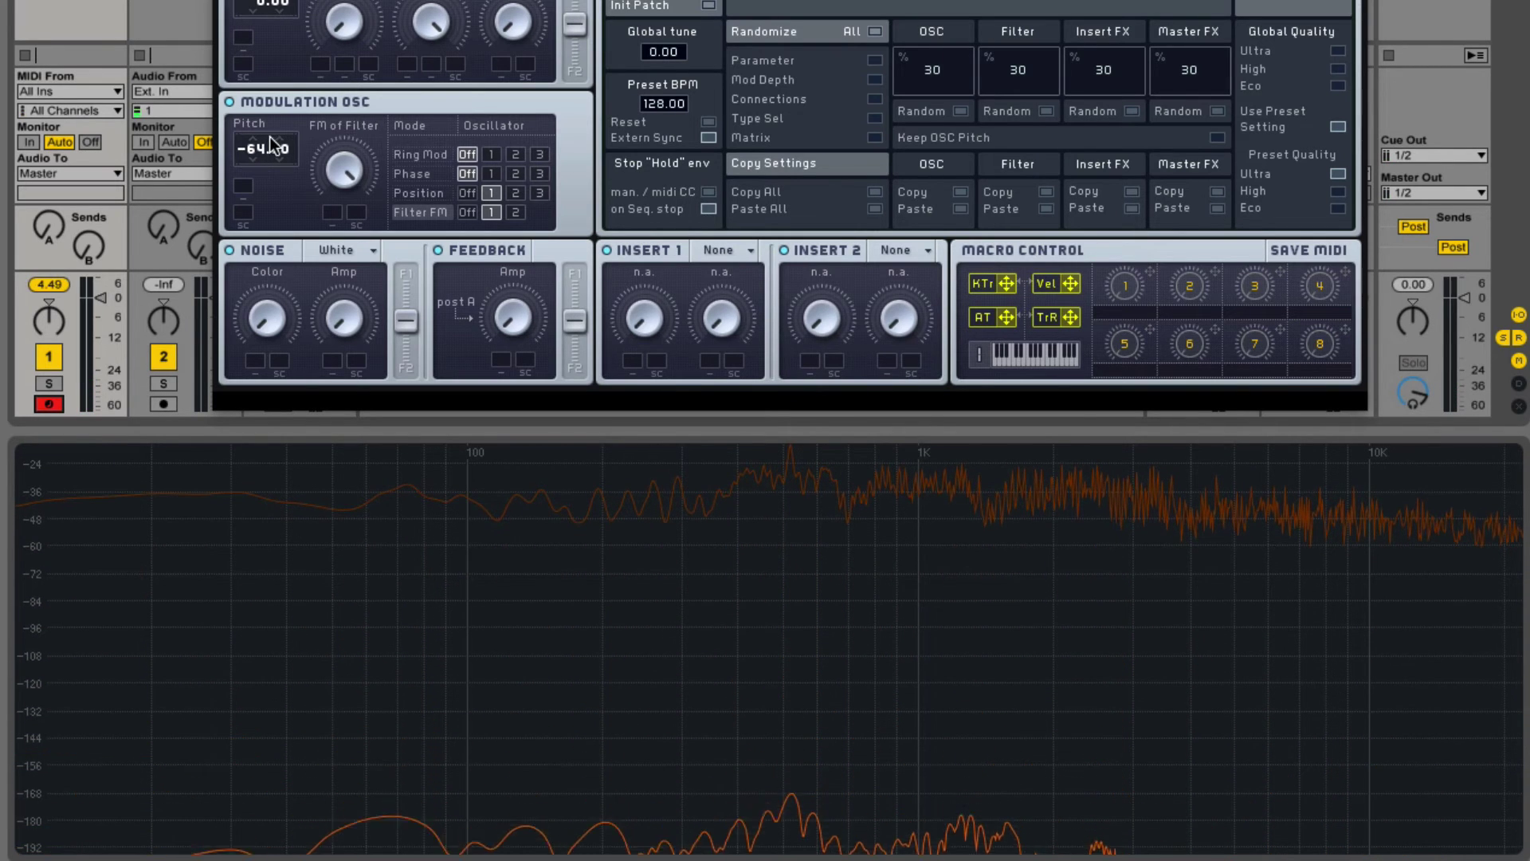
left_click_drag(271, 144, 271, 40)
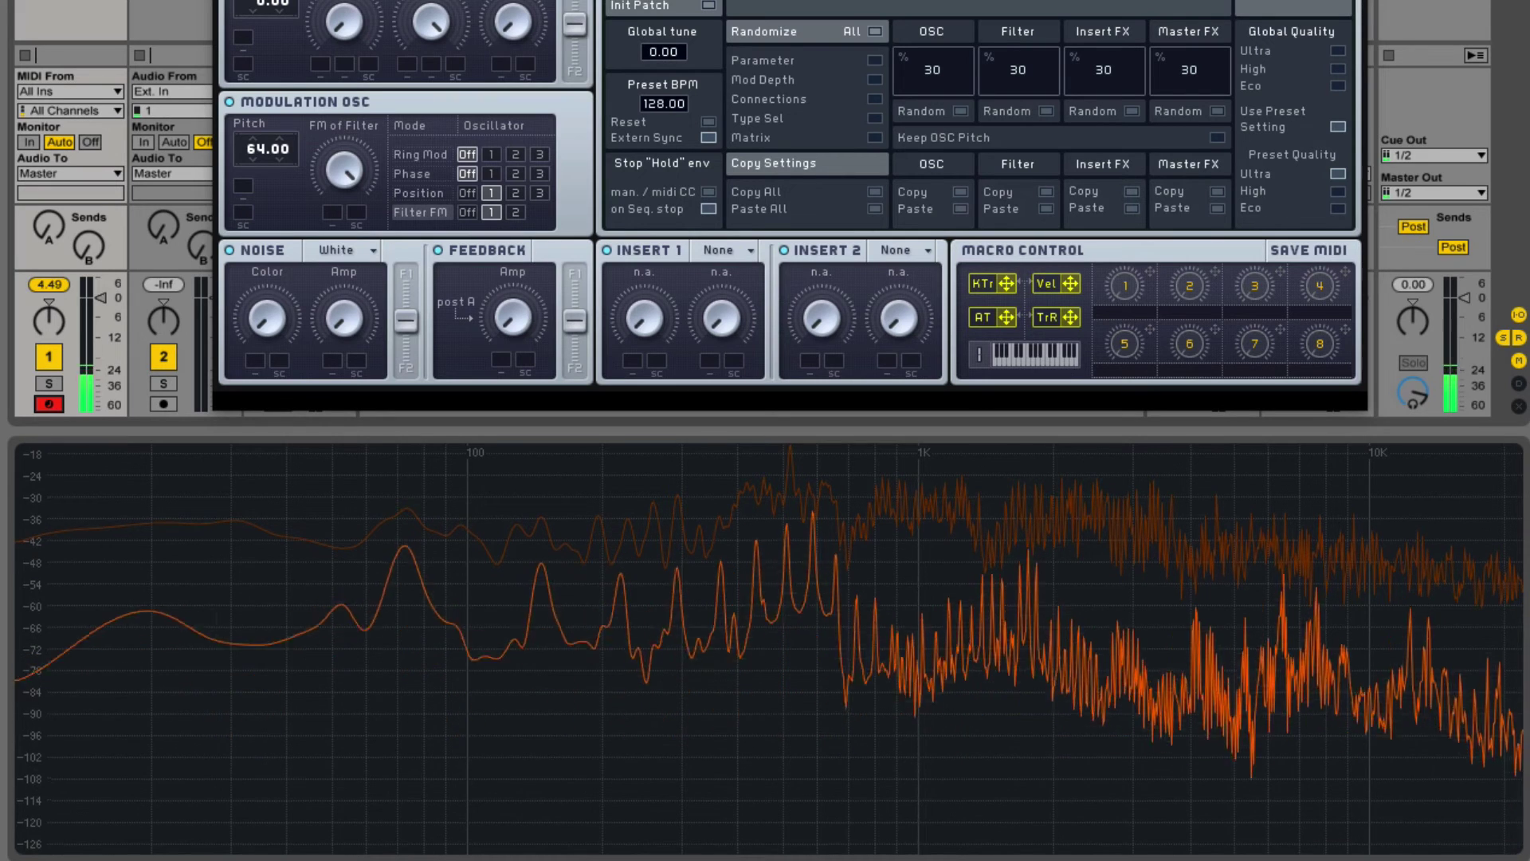
Step: Pick a different wavetable for the oscillator and compare the sound with the modulation oscillator switched off and back on
left_click(343, 1)
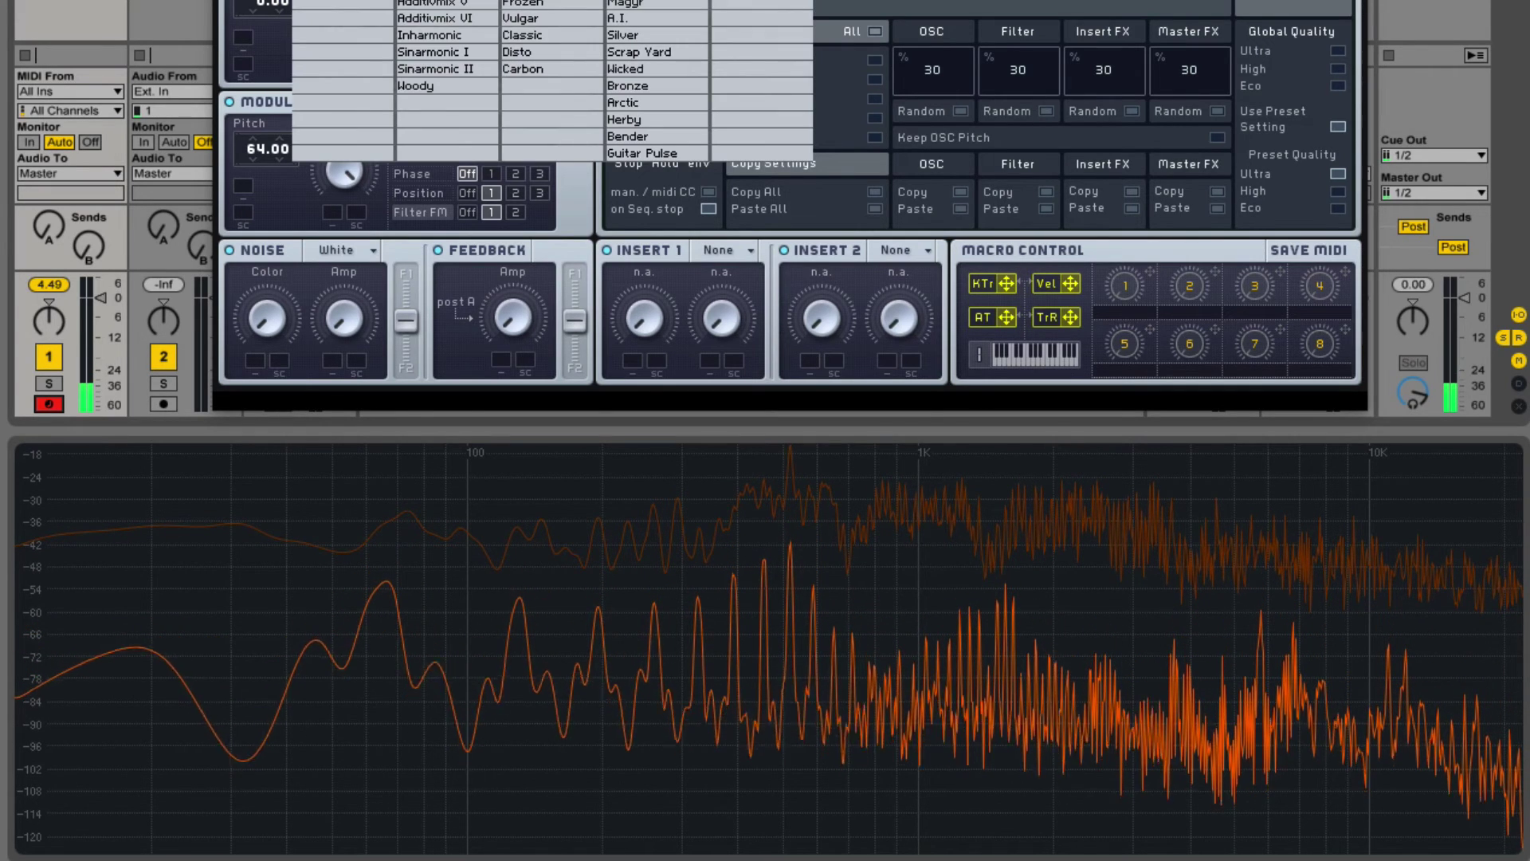
left_click(343, 2)
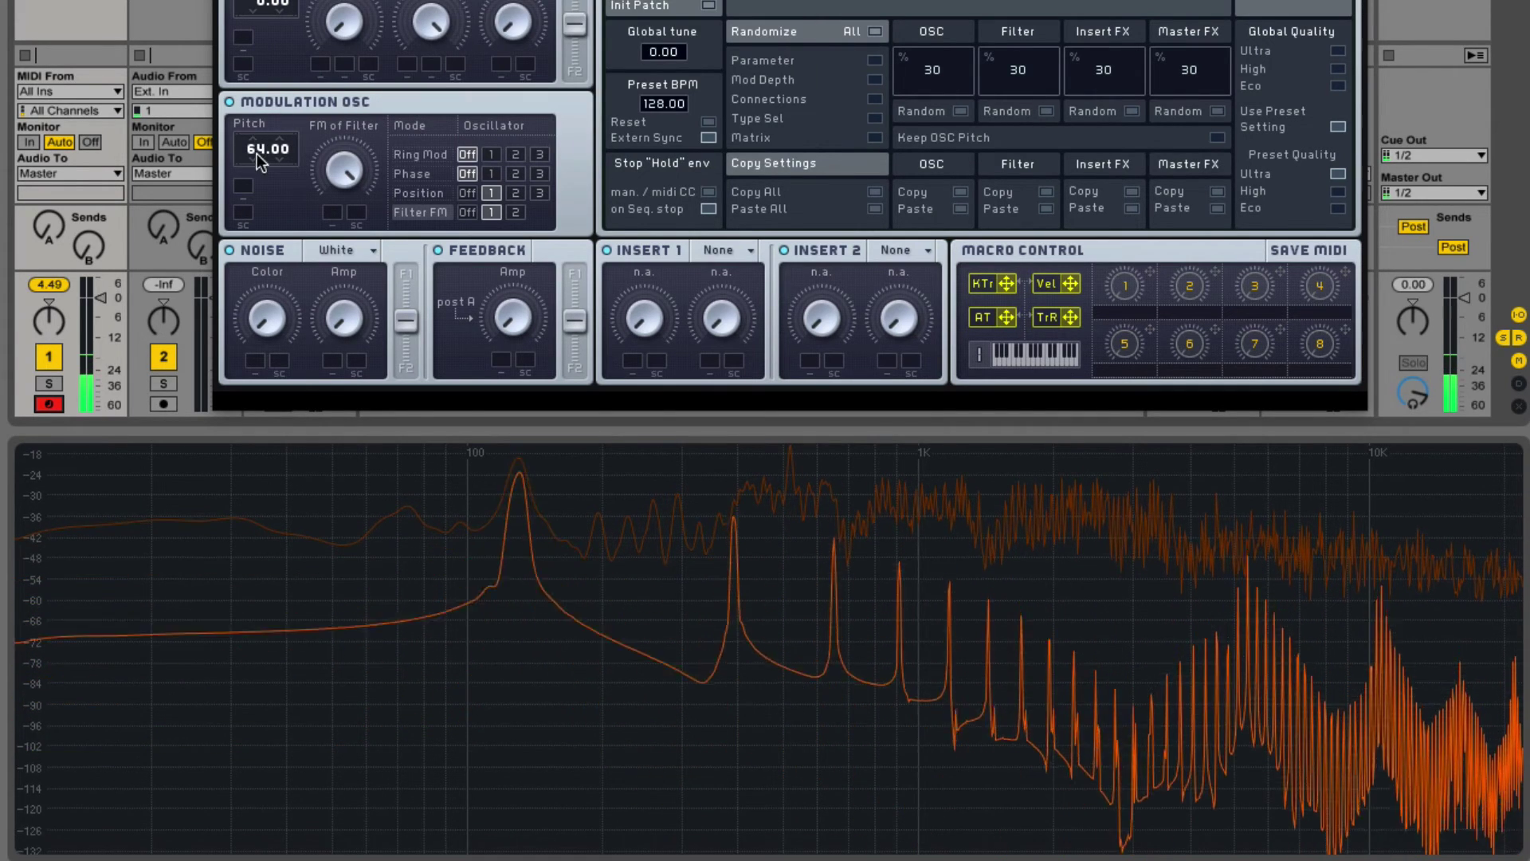
left_click(230, 102)
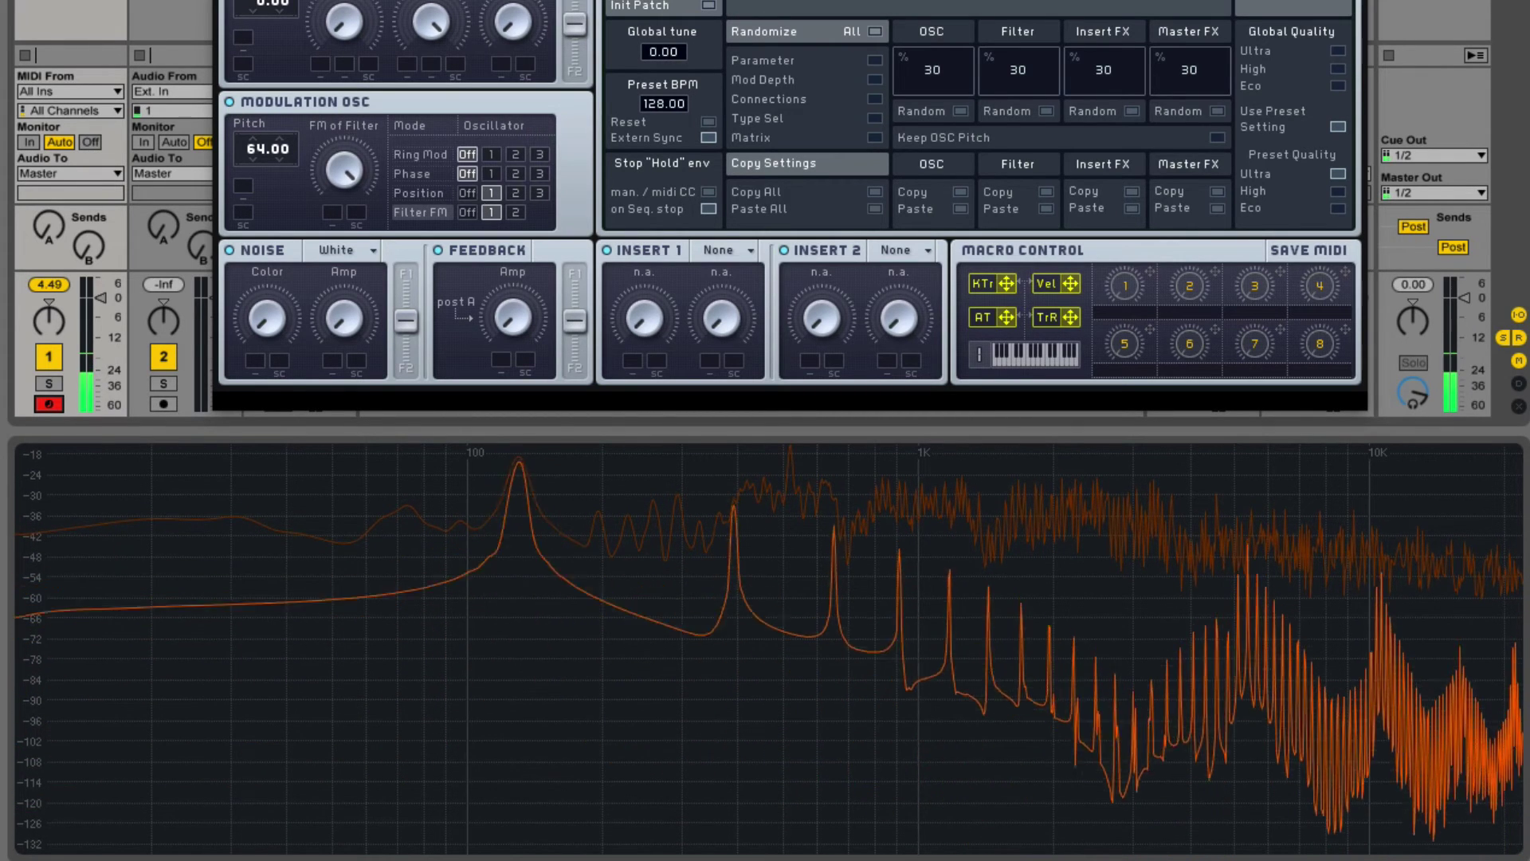
left_click(230, 102)
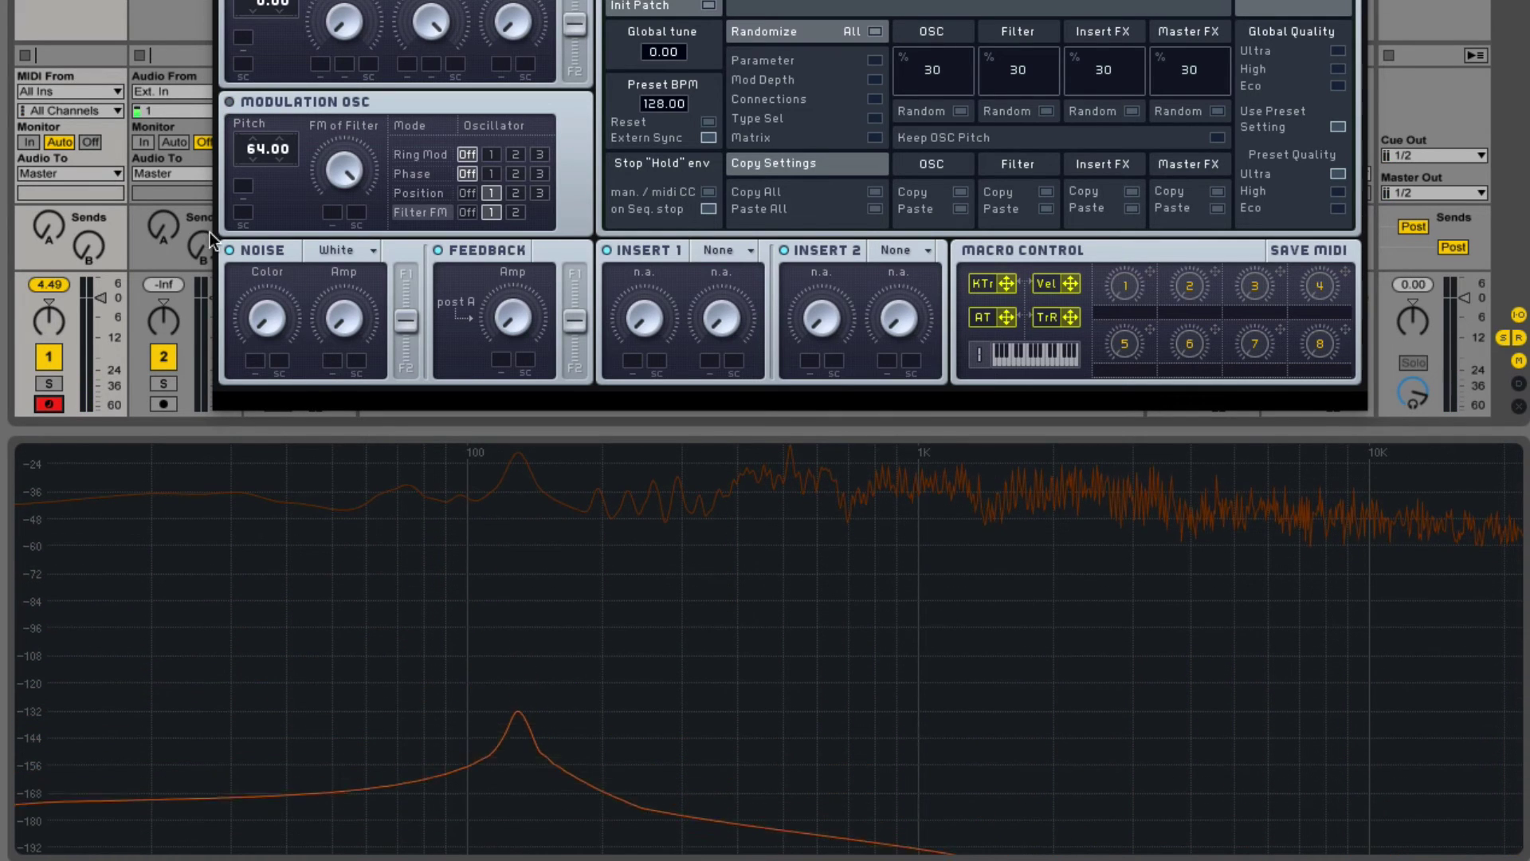
left_click(230, 101)
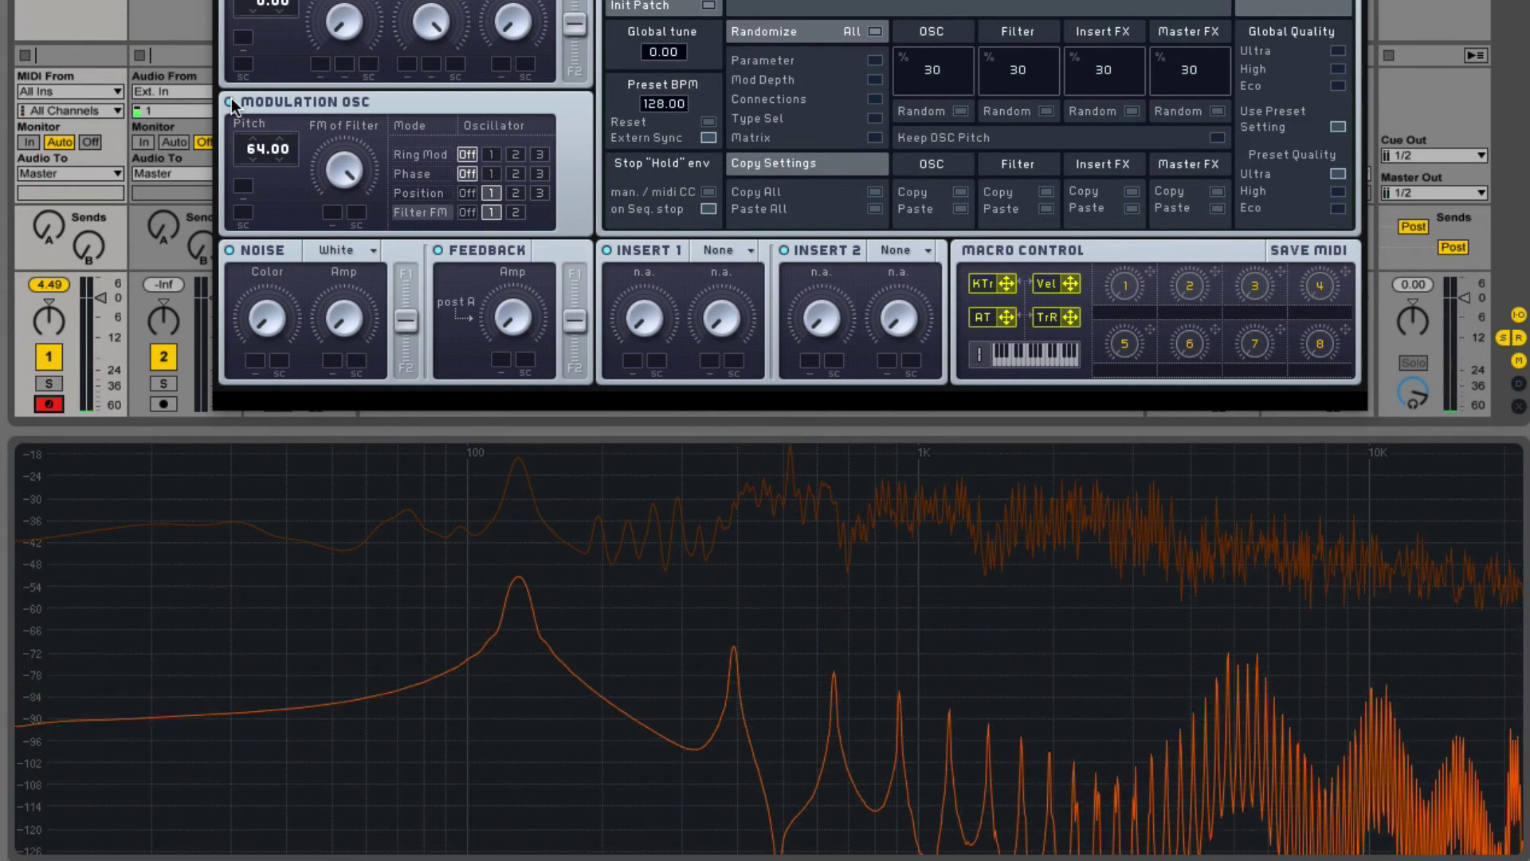
Step: Turn off Position modulation and compare the sound with Filter FM off and back on for filter 1
left_click(467, 192)
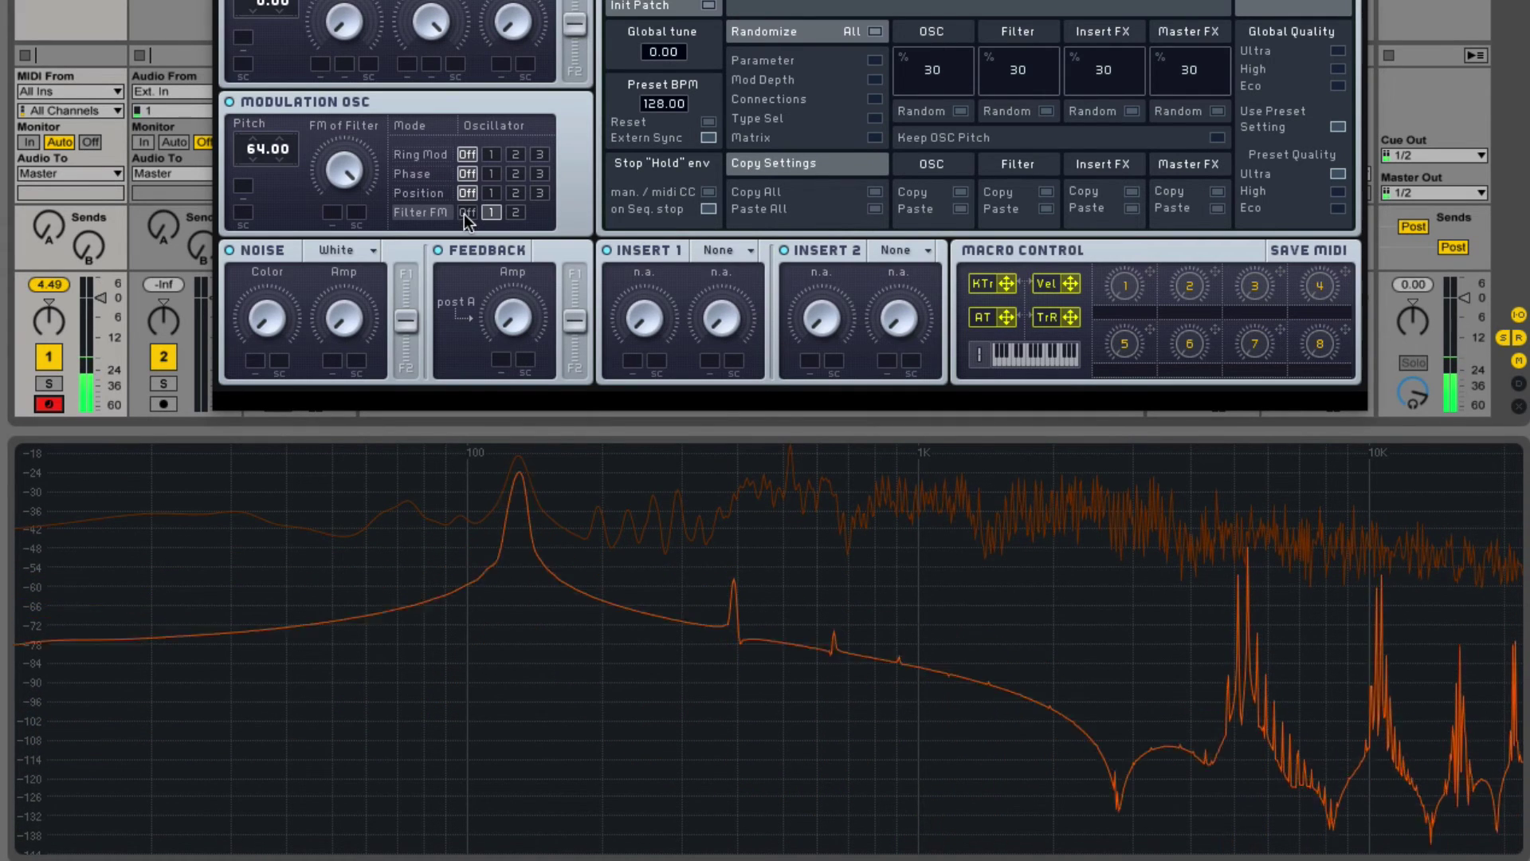
left_click(492, 212)
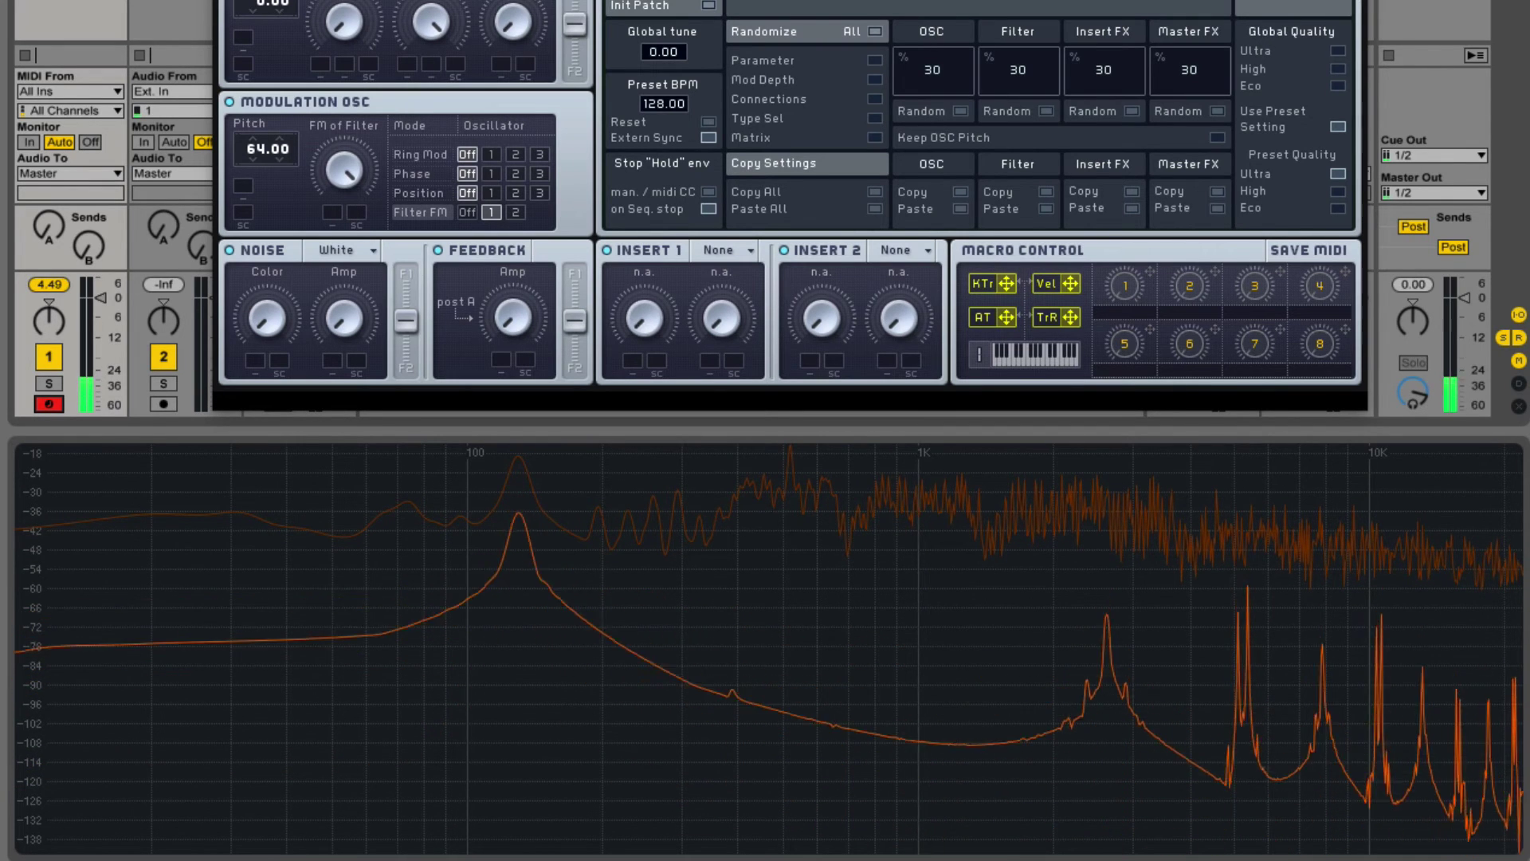
left_click(467, 212)
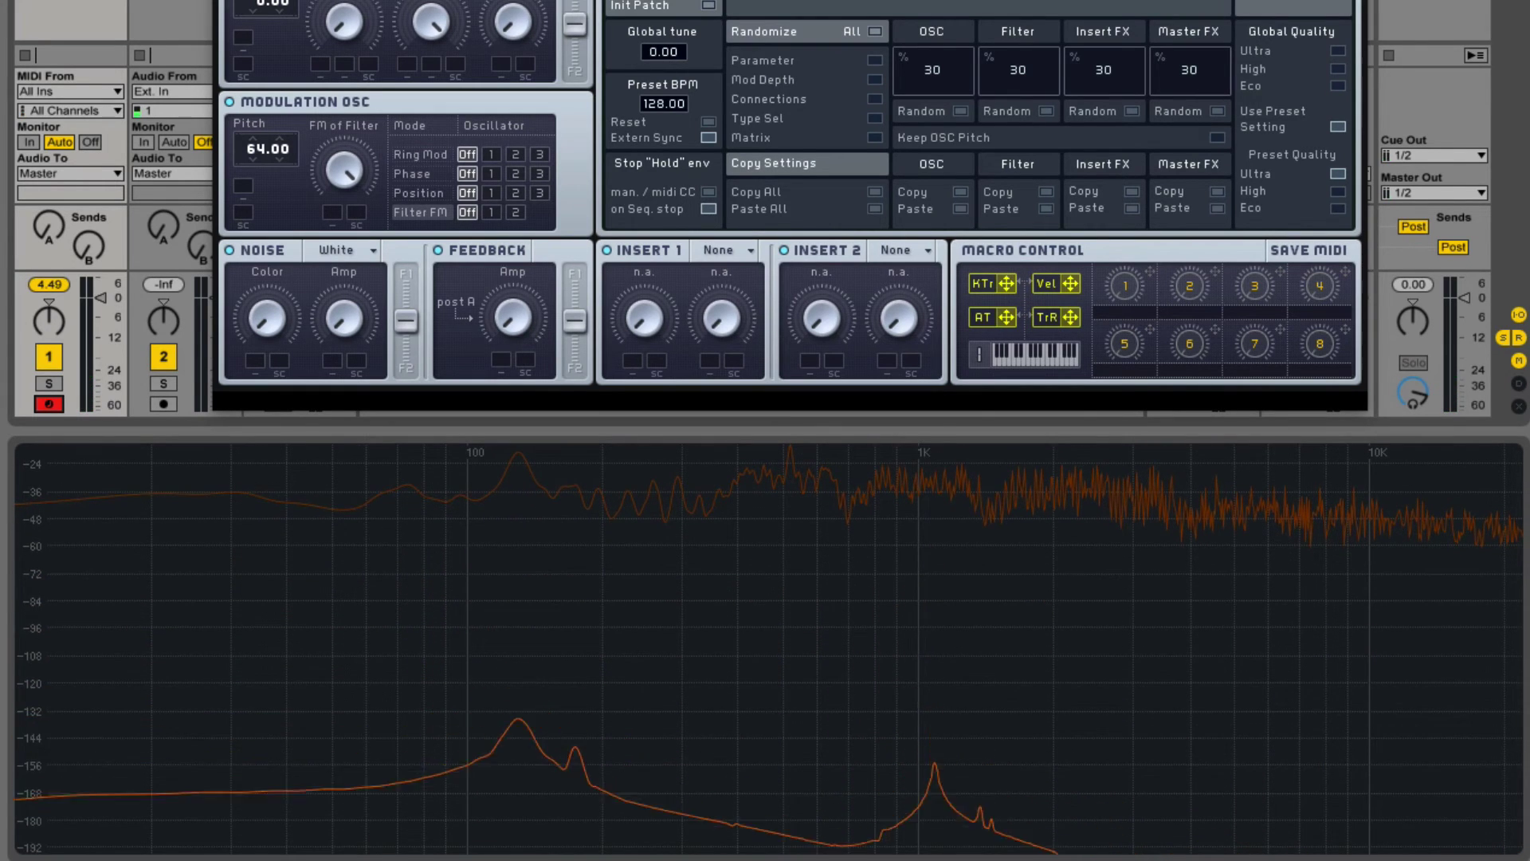
left_click(492, 212)
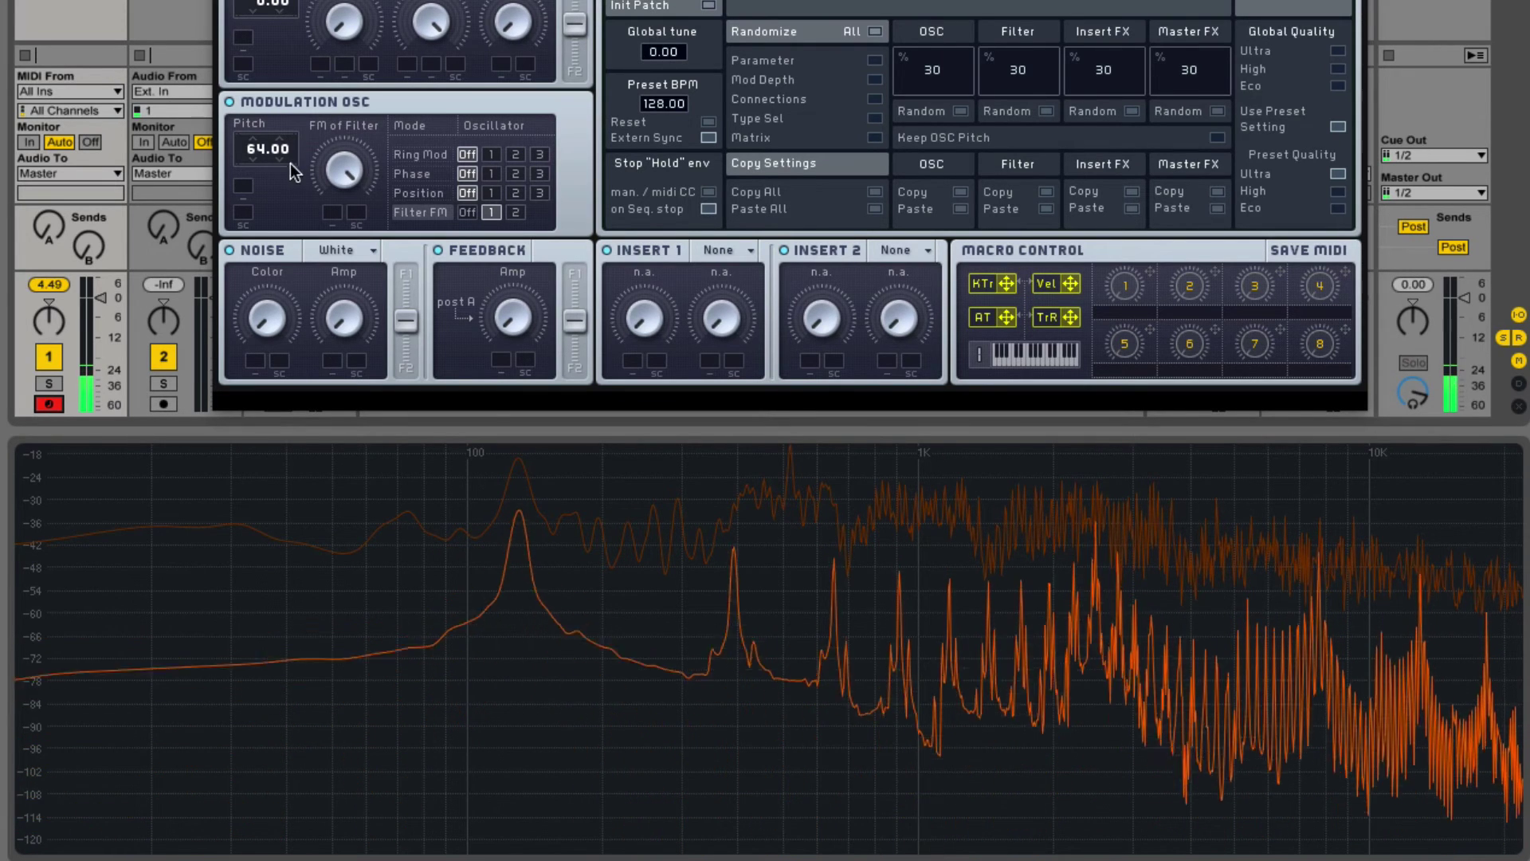
Step: Sweep the modulation oscillator's pitch down and back up for the Filter FM, settling on 27.00
left_click_drag(260, 150, 266, 399)
left_click_drag(266, 540, 304, 263)
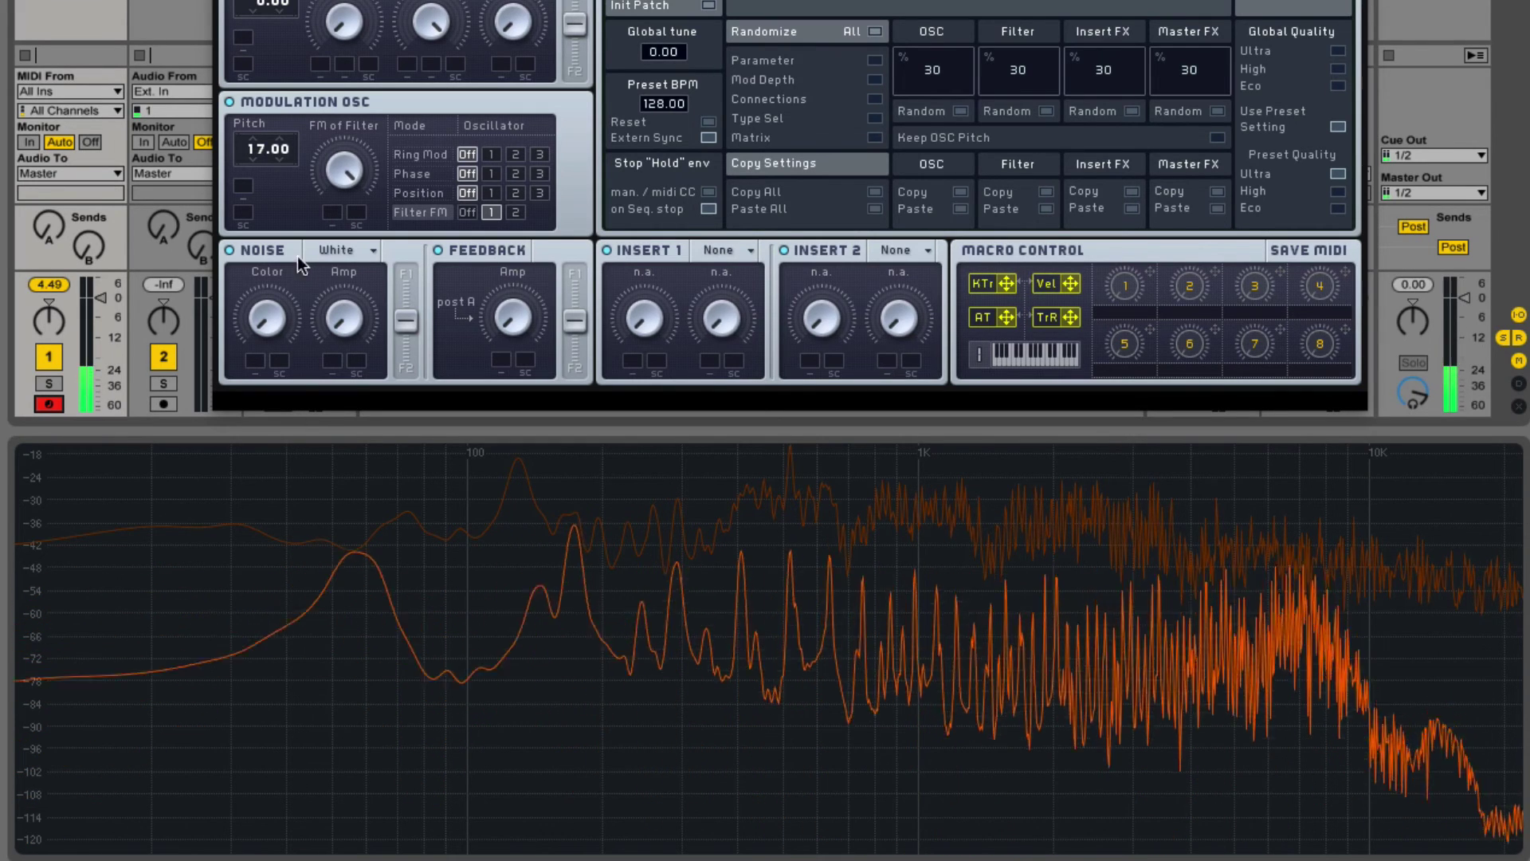
left_click_drag(260, 155, 267, 129)
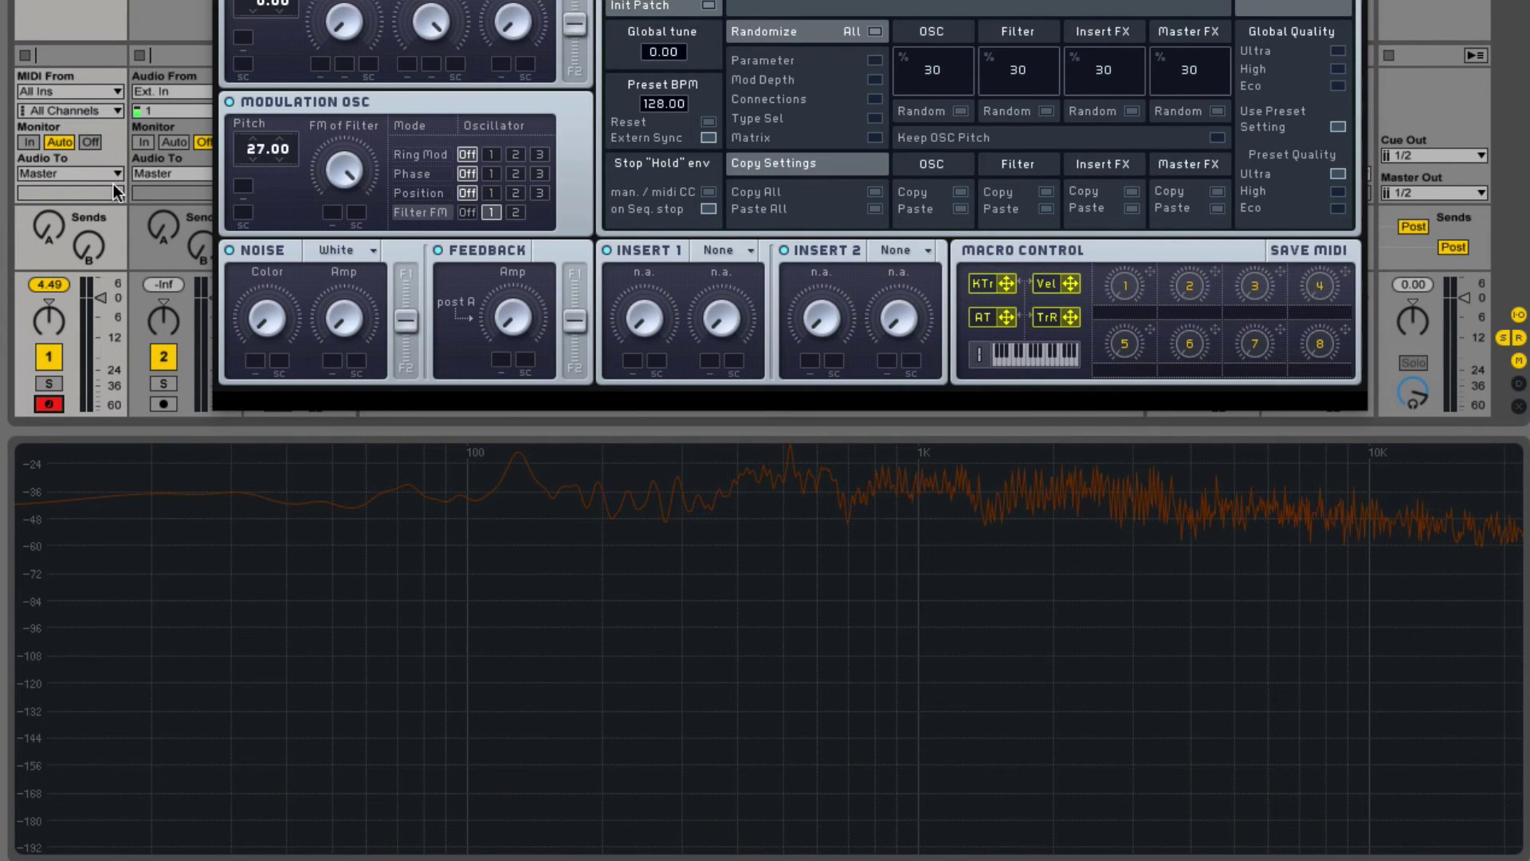
Step: Check the available noise types while keeping White, and route the noise fully to filter 1
left_click(345, 247)
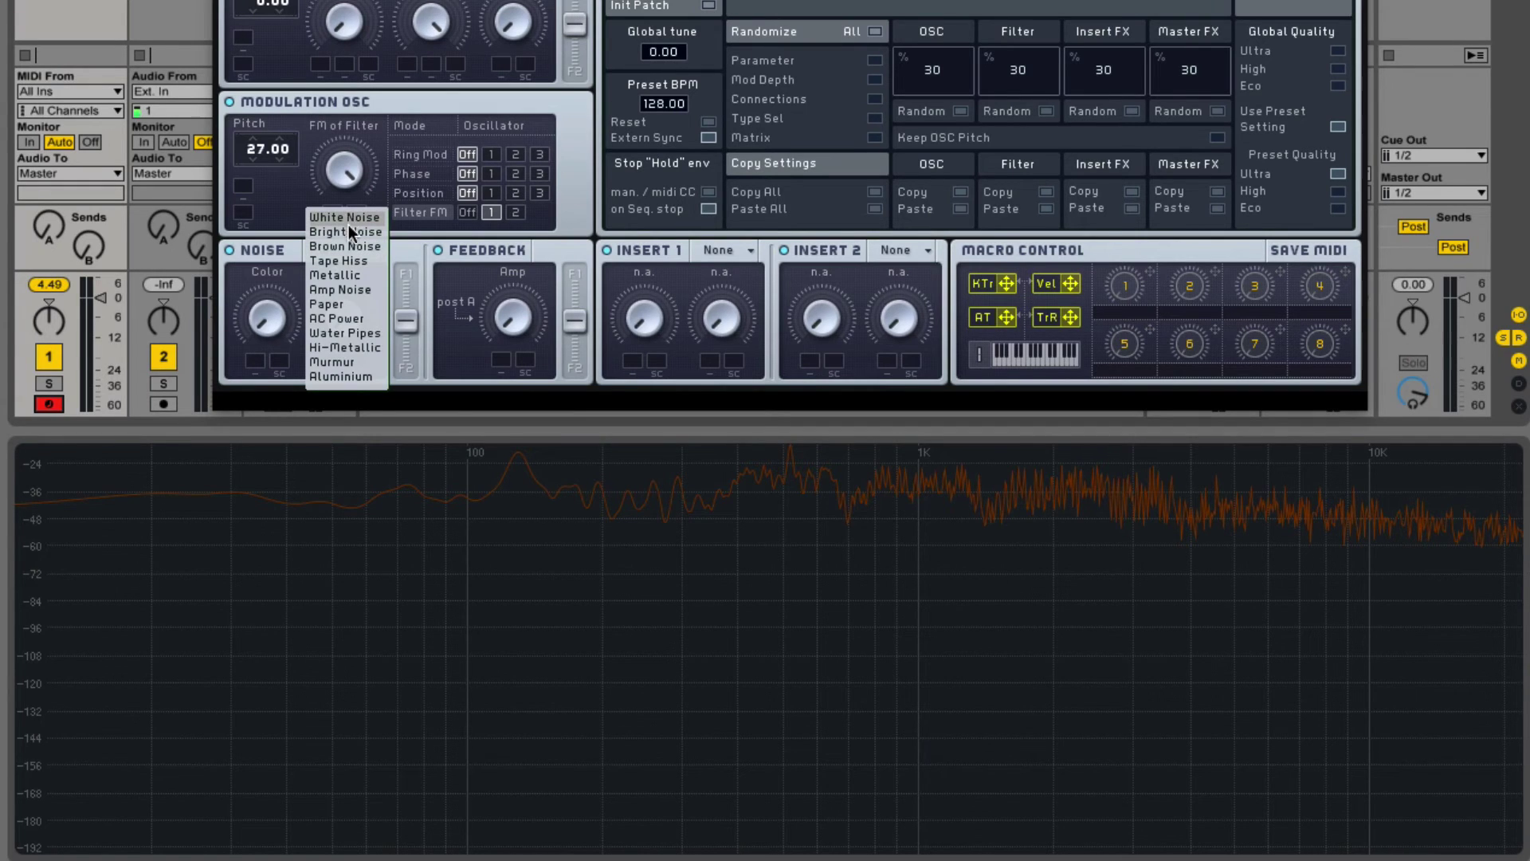
left_click(236, 320)
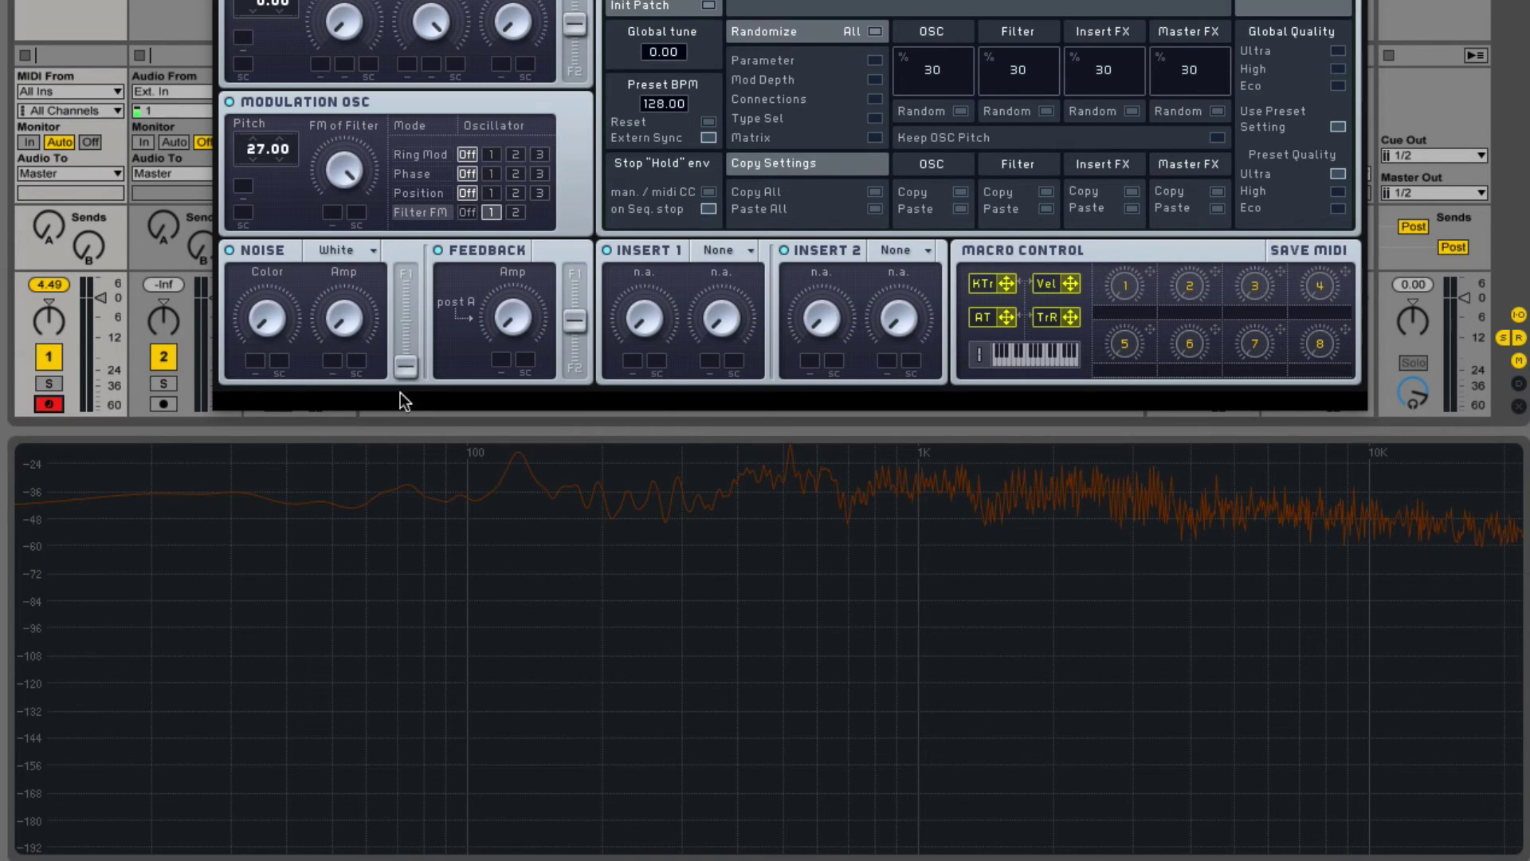
left_click_drag(405, 367, 424, 213)
Step: Switch off the modulation oscillator and move the feedback tap in the routing from after Amp/Pan to after Filter 1
left_click(229, 101)
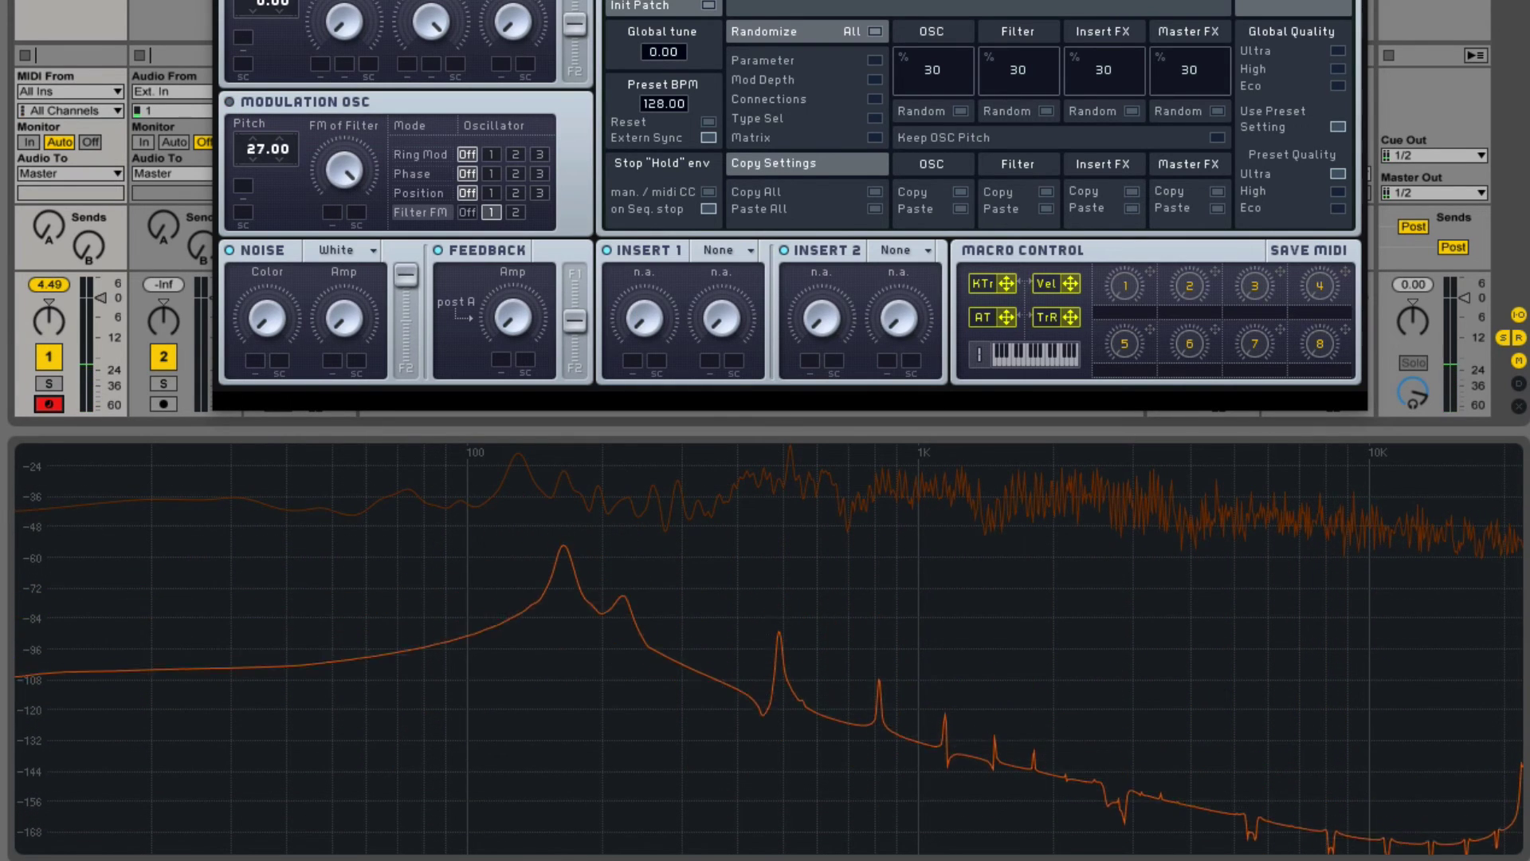
left_click(1116, 1)
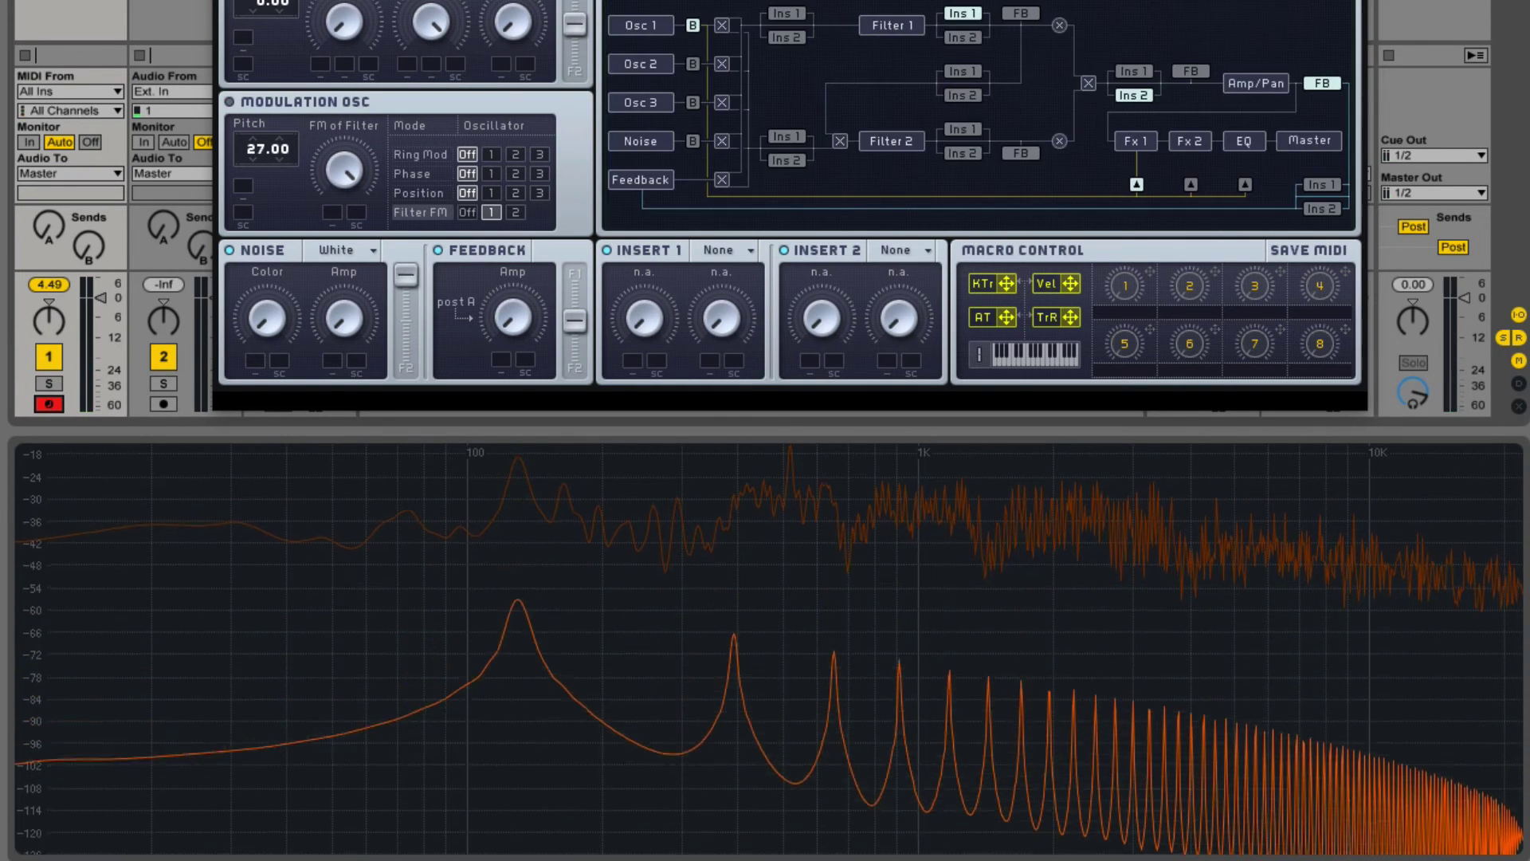
left_click(1326, 83)
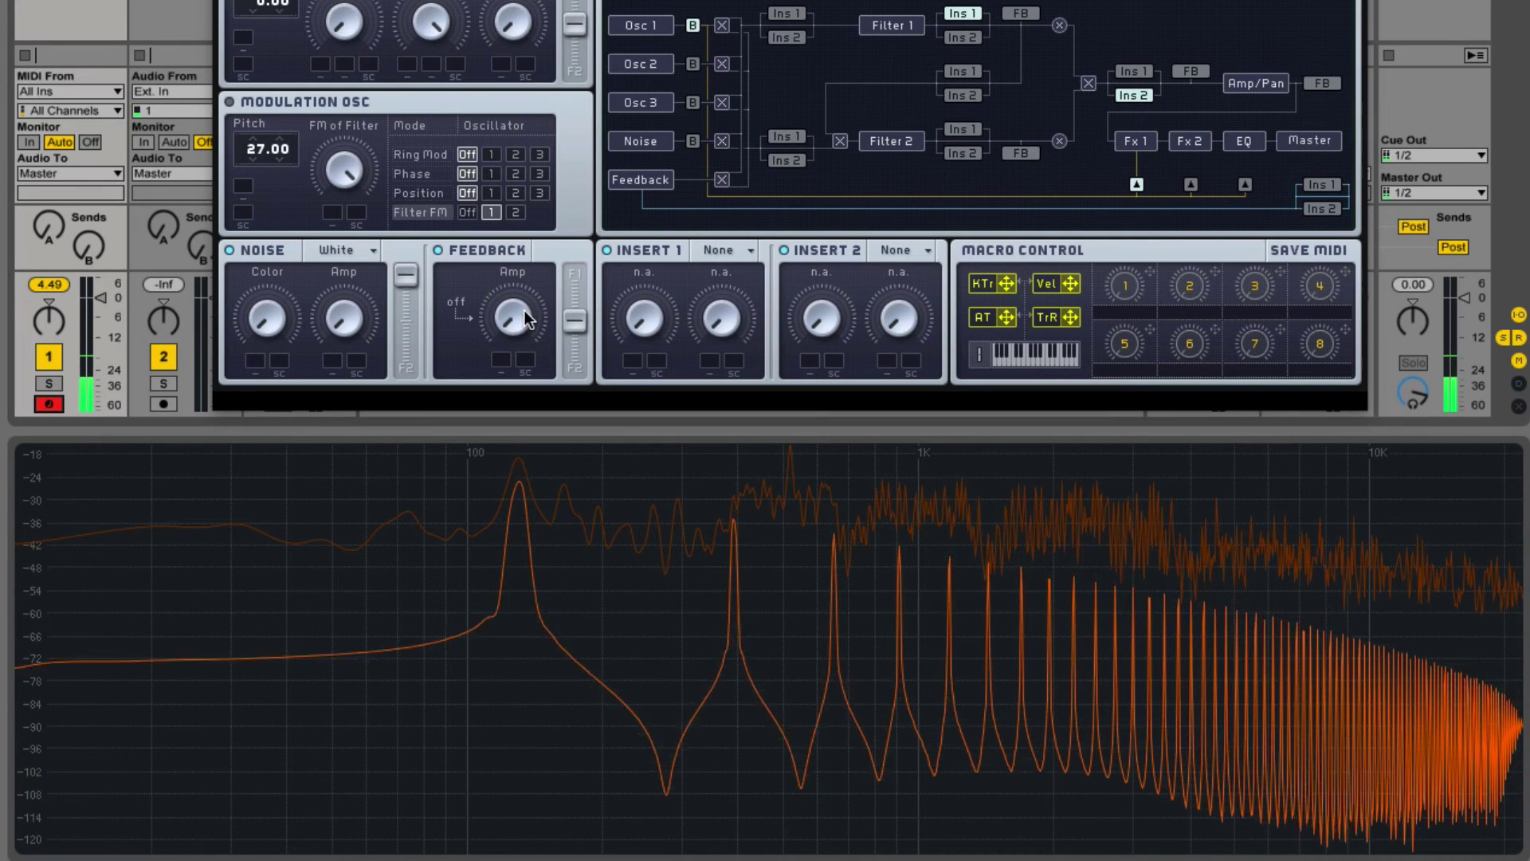
left_click(1021, 13)
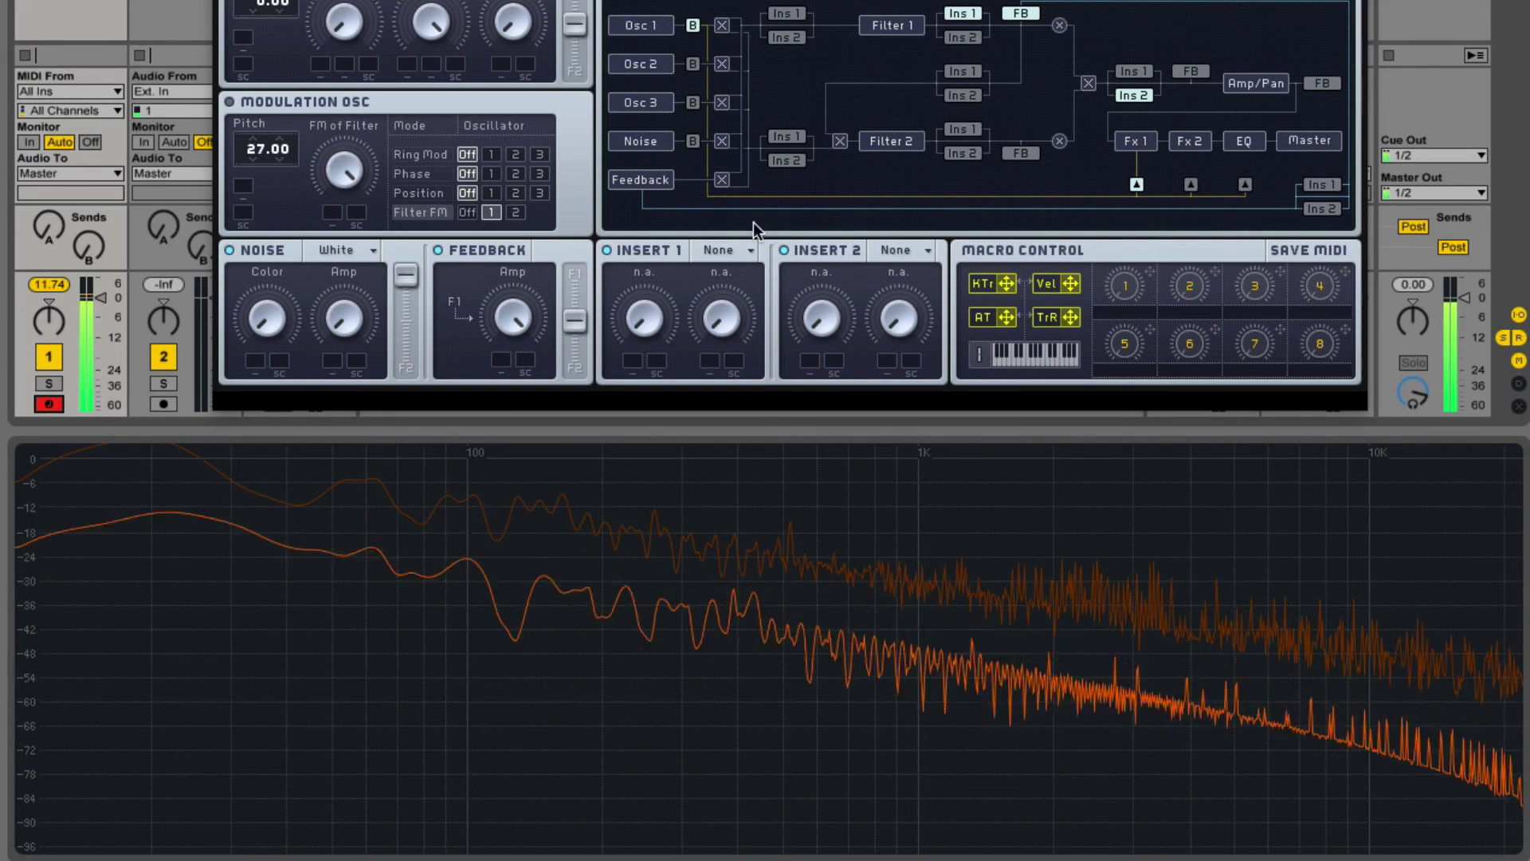
Step: Turn off Filter FM and sweep the feedback amp down and back up to hear its effect
left_click_drag(512, 317, 543, 243)
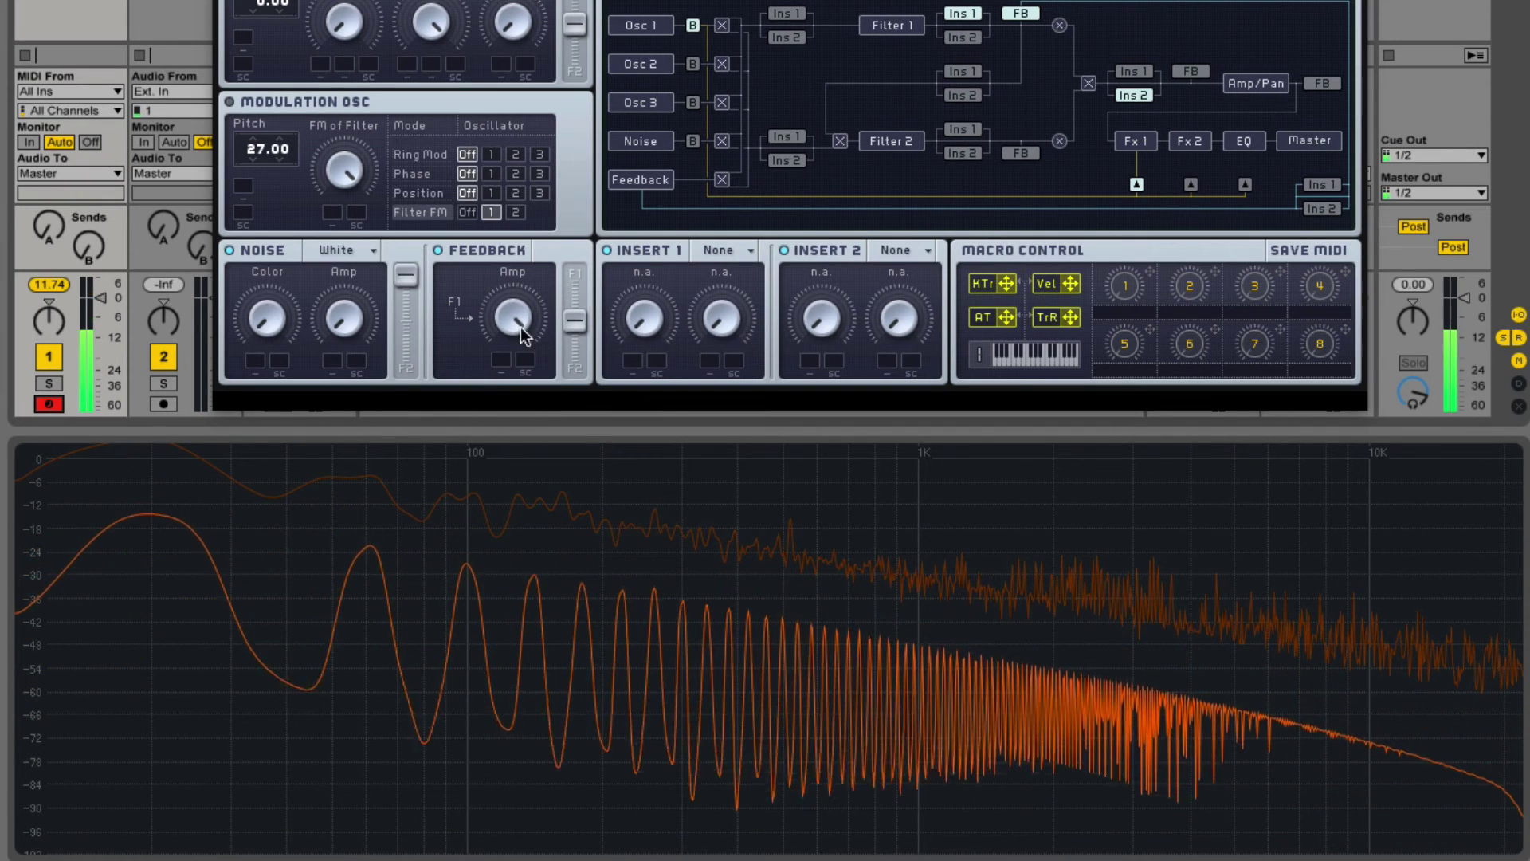
left_click_drag(519, 326, 539, 430)
left_click(462, 216)
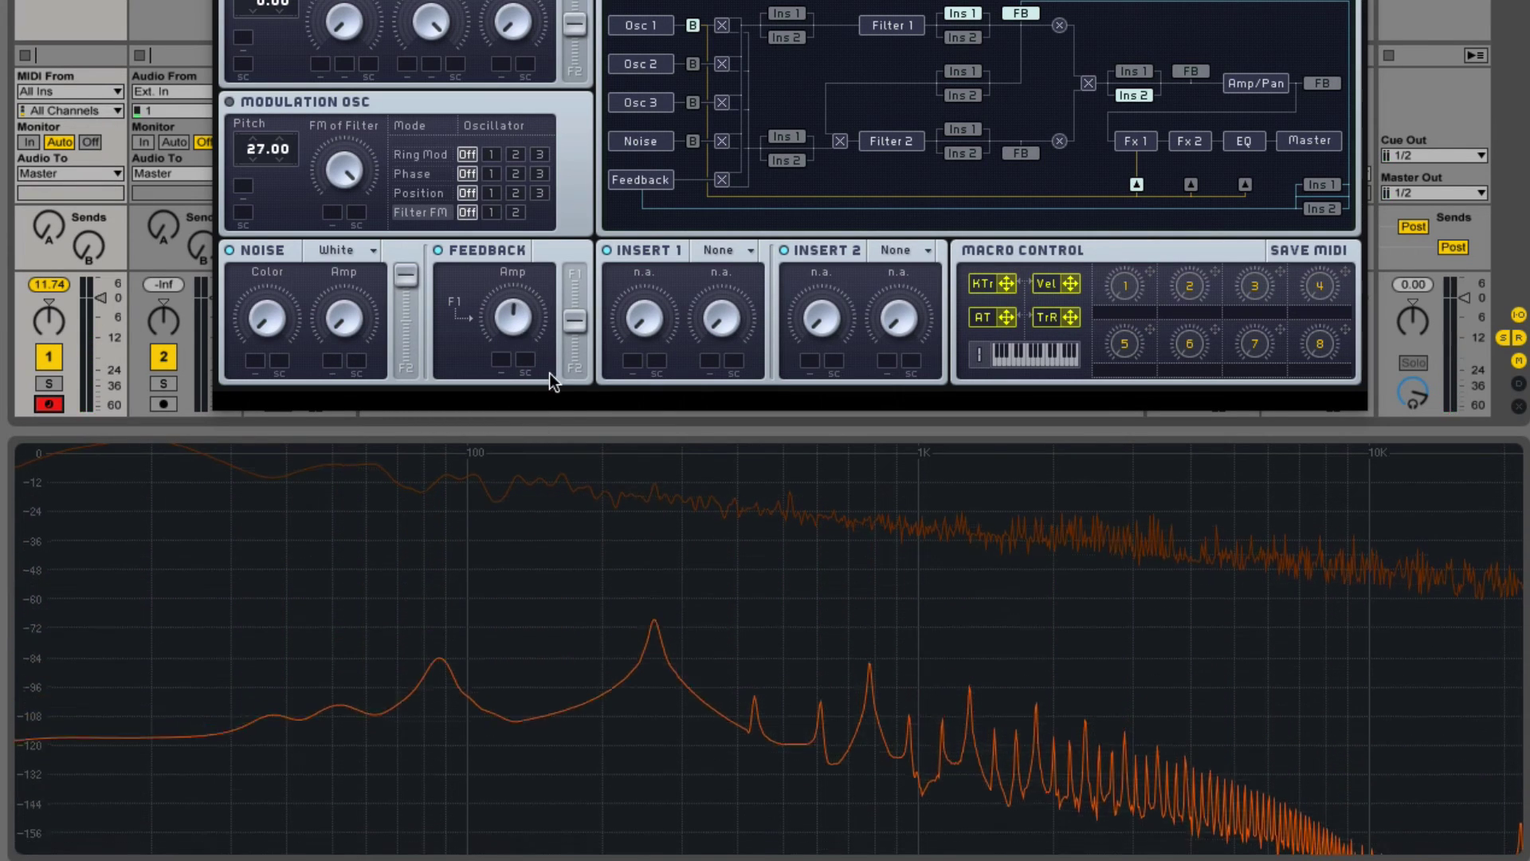
left_click_drag(523, 331, 504, 273)
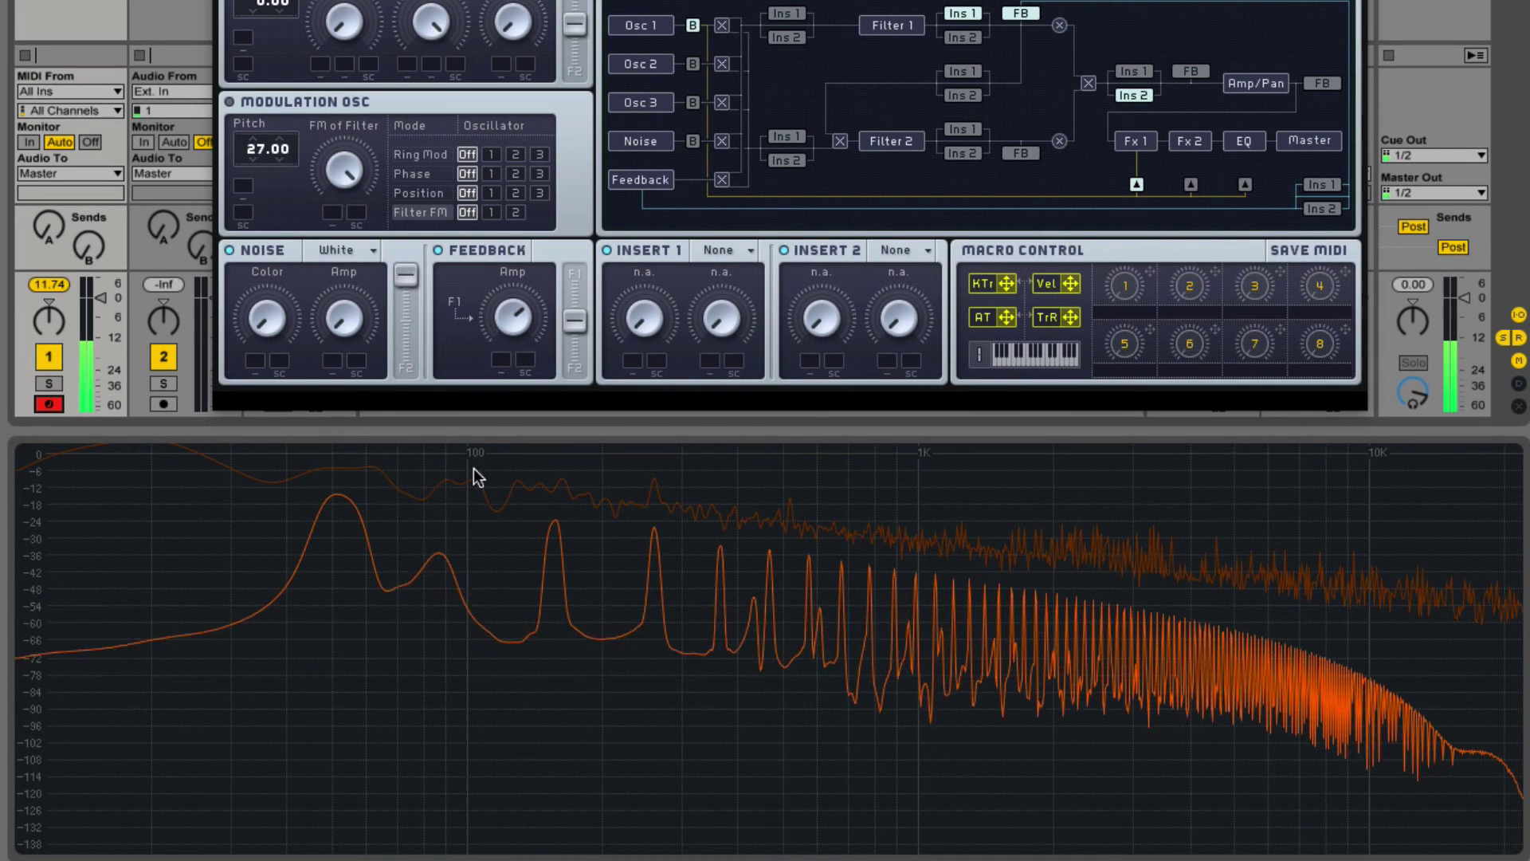
left_click(342, 463)
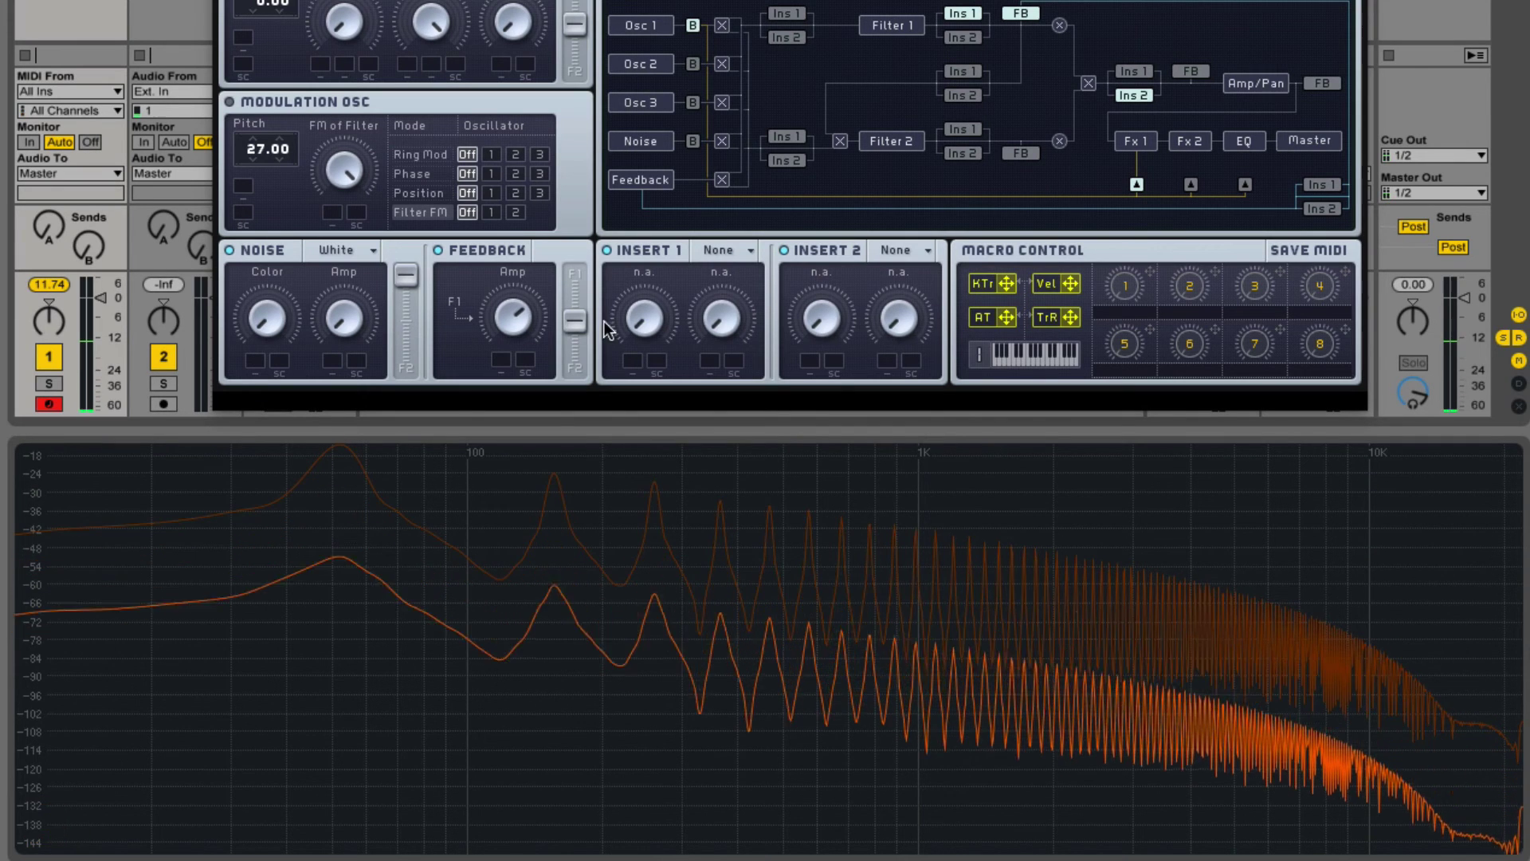
left_click_drag(528, 308, 526, 267)
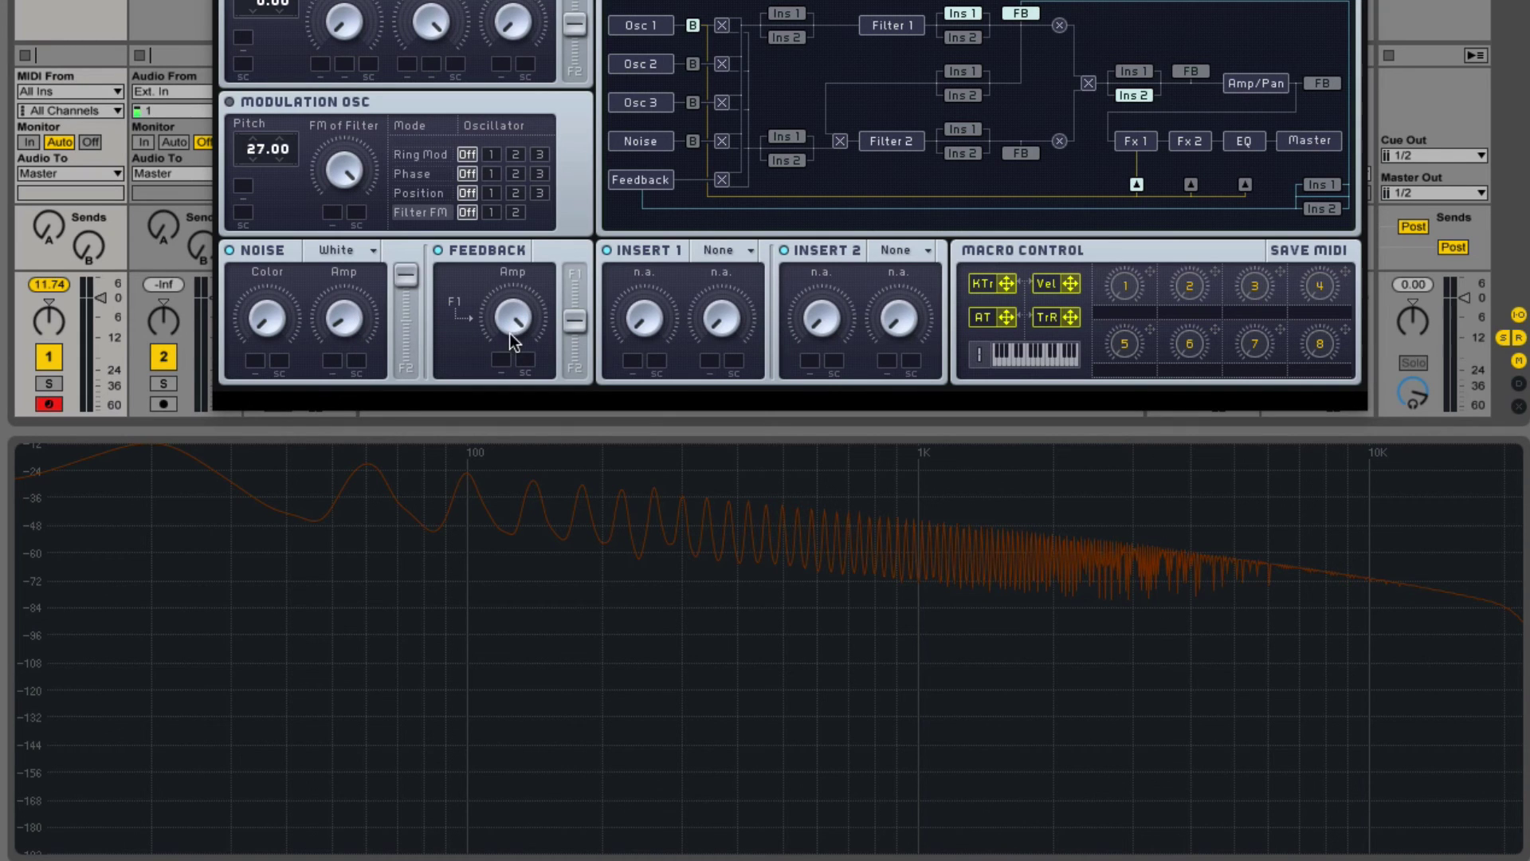
Step: Lower the feedback amp, switch feedback off, and raise the noise amp to maximum to hear the noise alone
left_click_drag(510, 326, 602, 656)
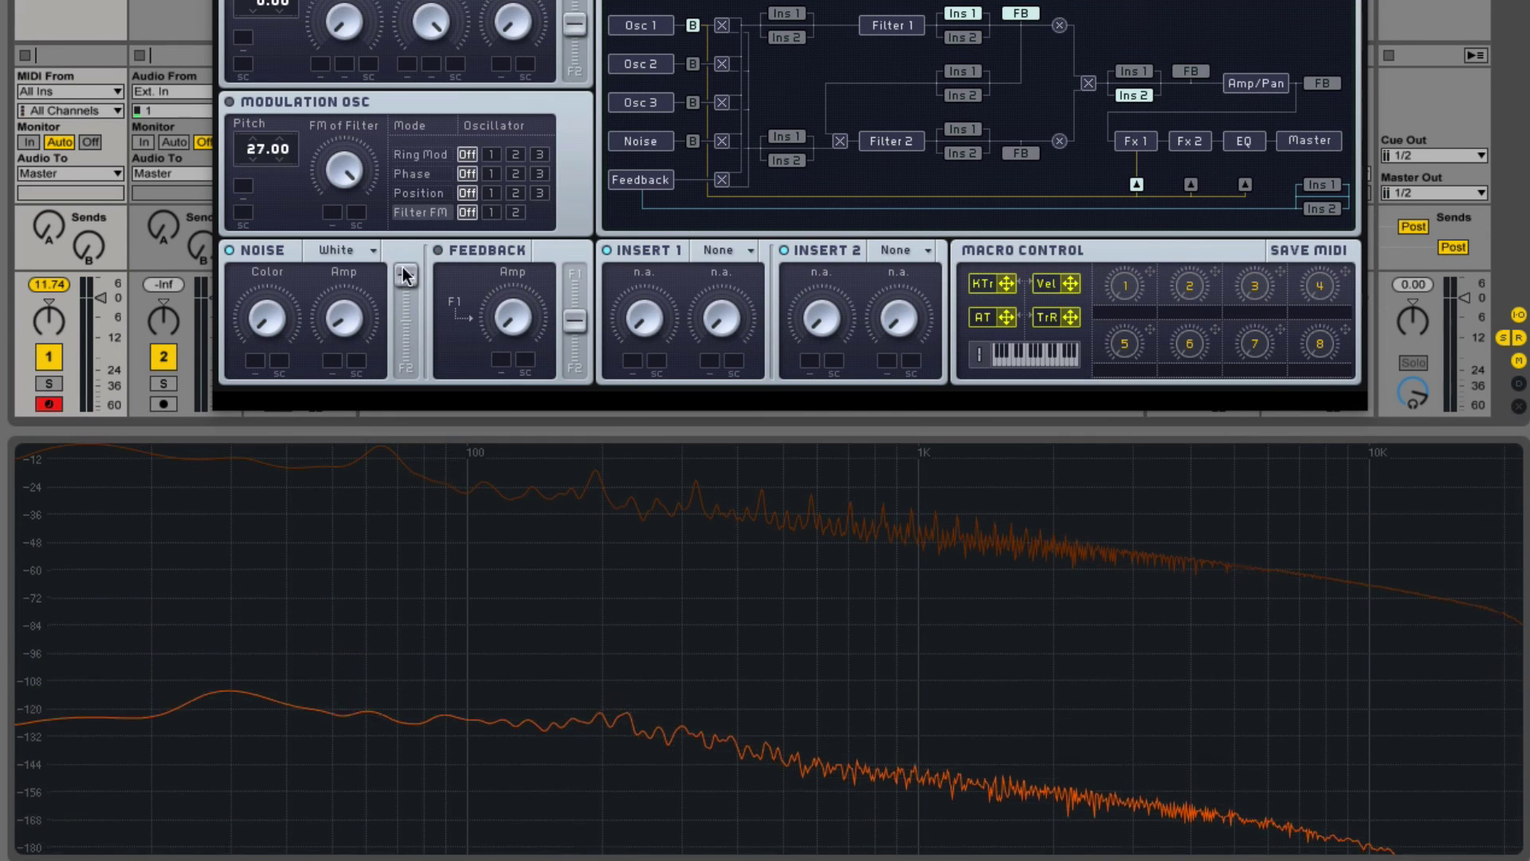
left_click(437, 250)
left_click_drag(356, 296, 363, 246)
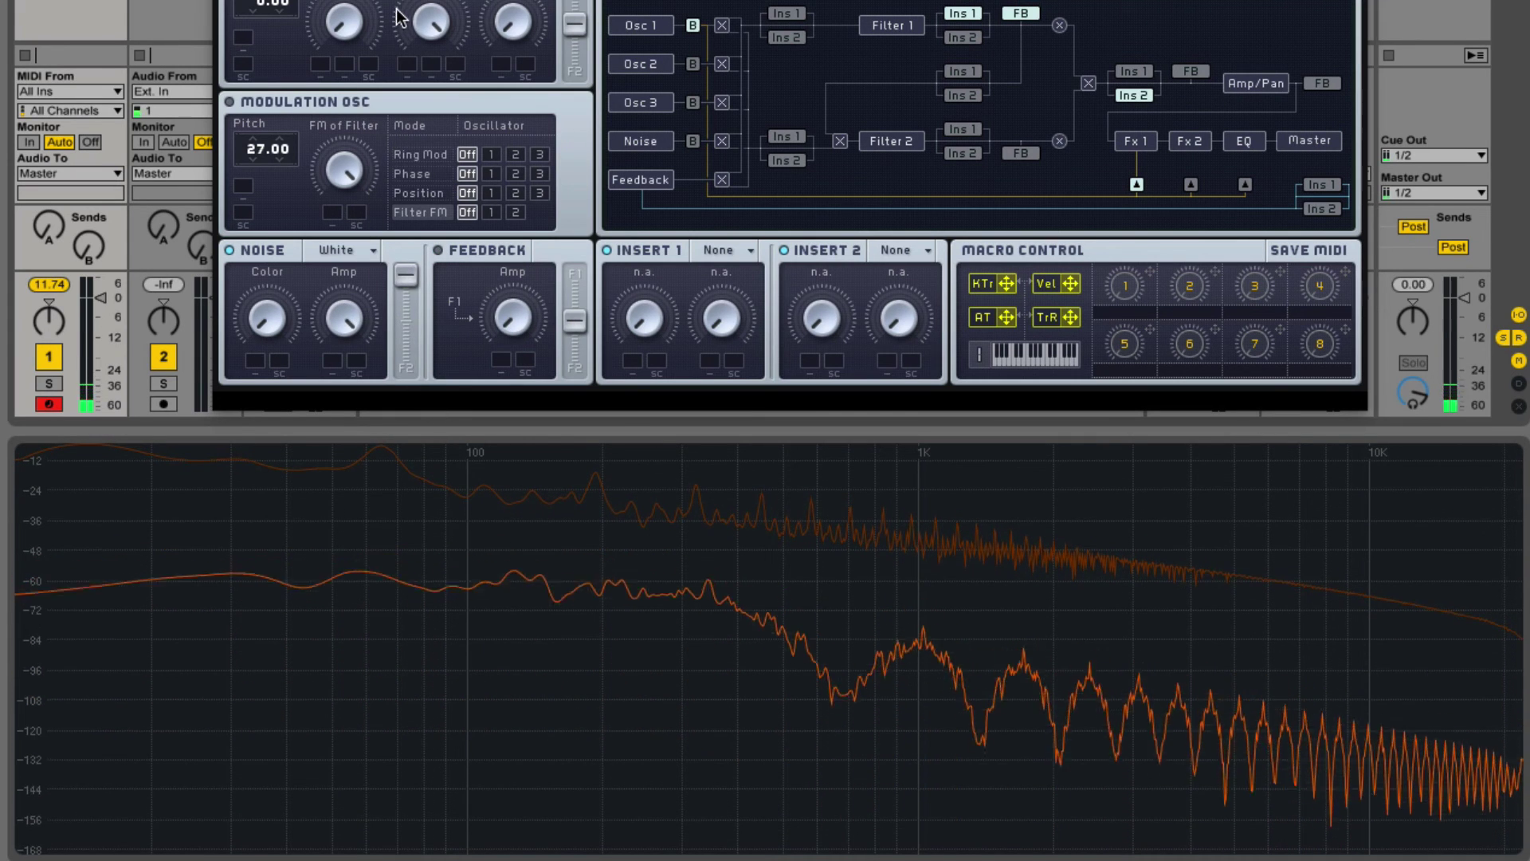
Step: Switch feedback back on and raise its amp to past halfway so it processes the full-level noise
left_click(438, 250)
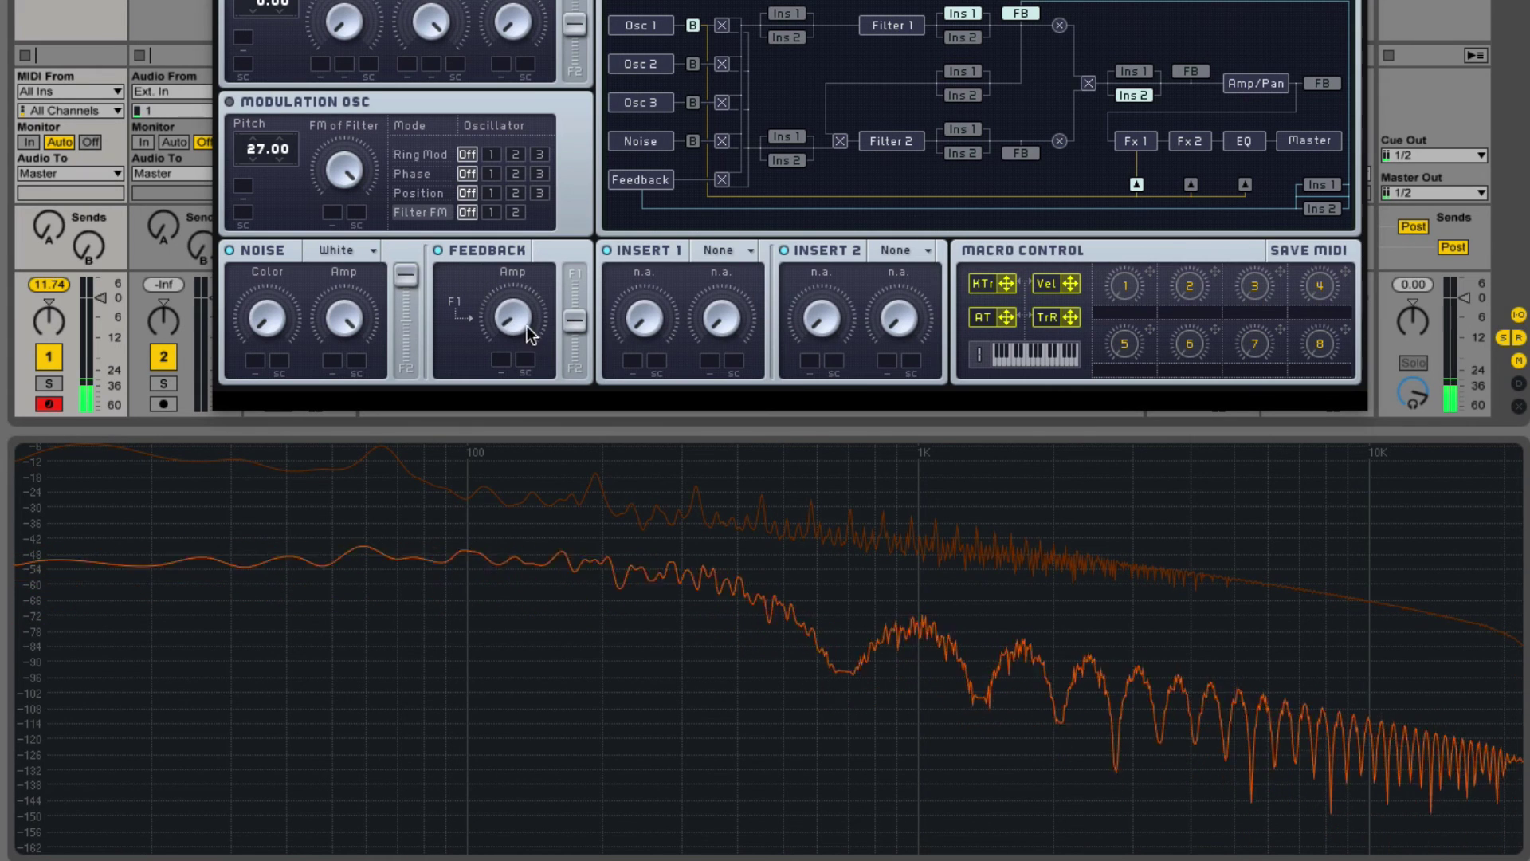
left_click_drag(522, 326, 512, 265)
left_click_drag(517, 324, 522, 255)
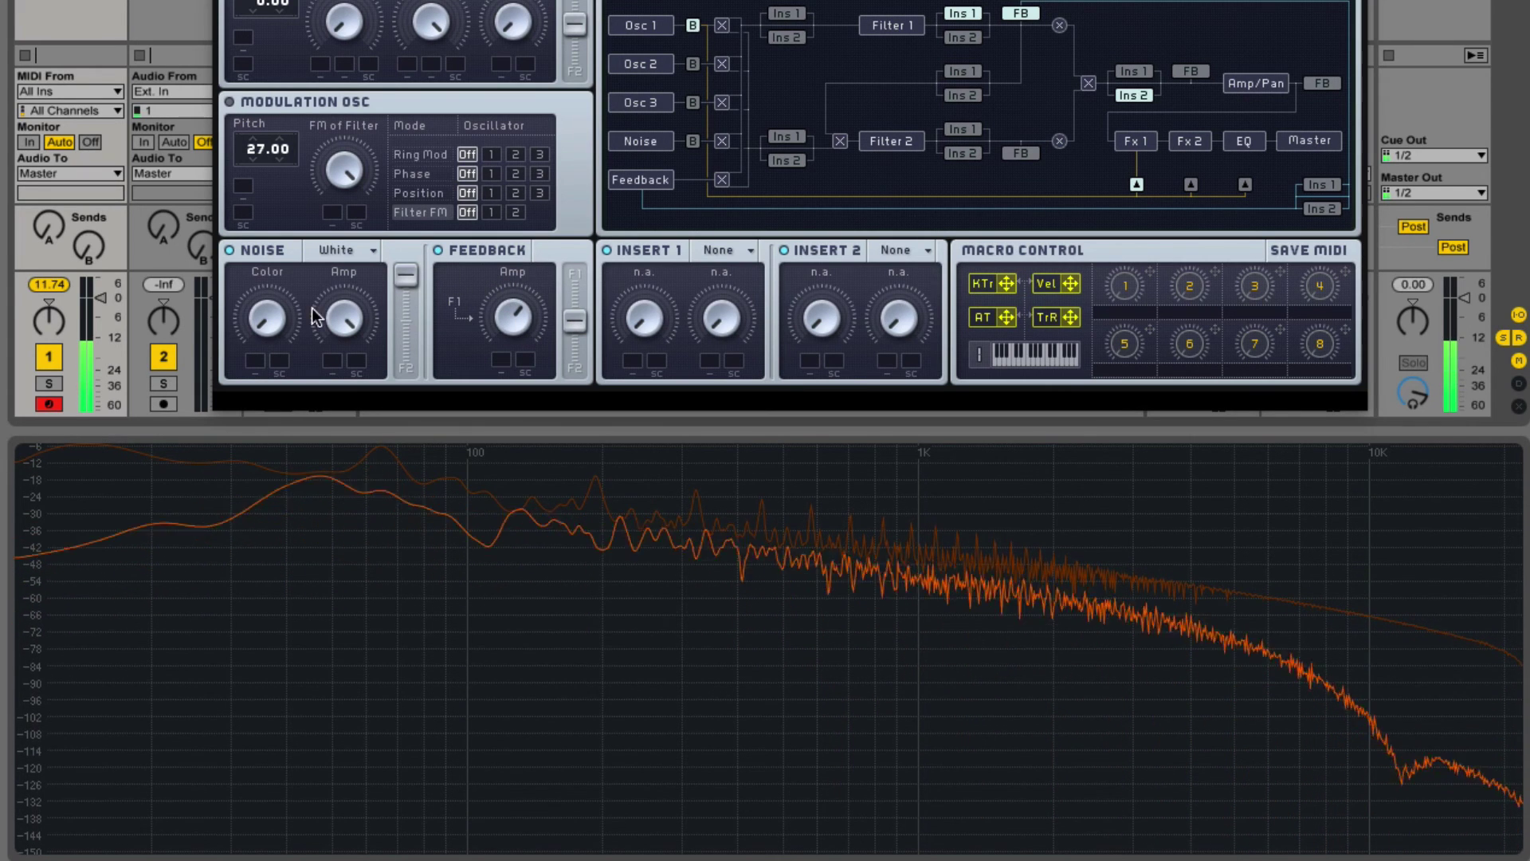
Step: Turn the noise amp and the feedback amp all the way down
left_click_drag(344, 318, 351, 580)
left_click_drag(518, 312, 570, 421)
left_click_drag(500, 292, 520, 400)
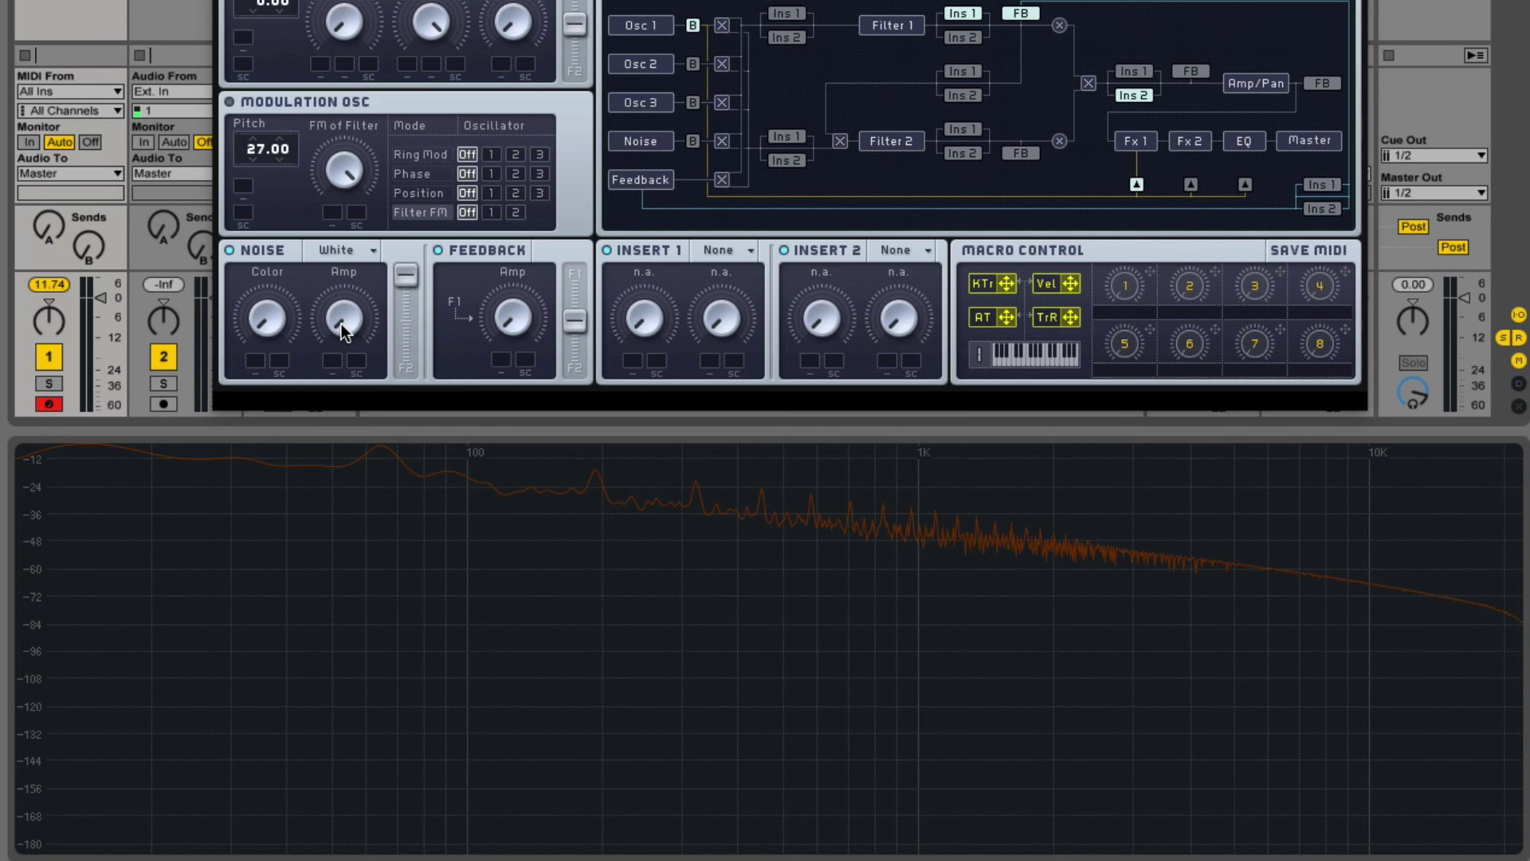
Step: Try small amounts of noise against raised feedback, settling the feedback amp near its midpoint and the noise amp near minimum
left_click_drag(341, 323, 341, 316)
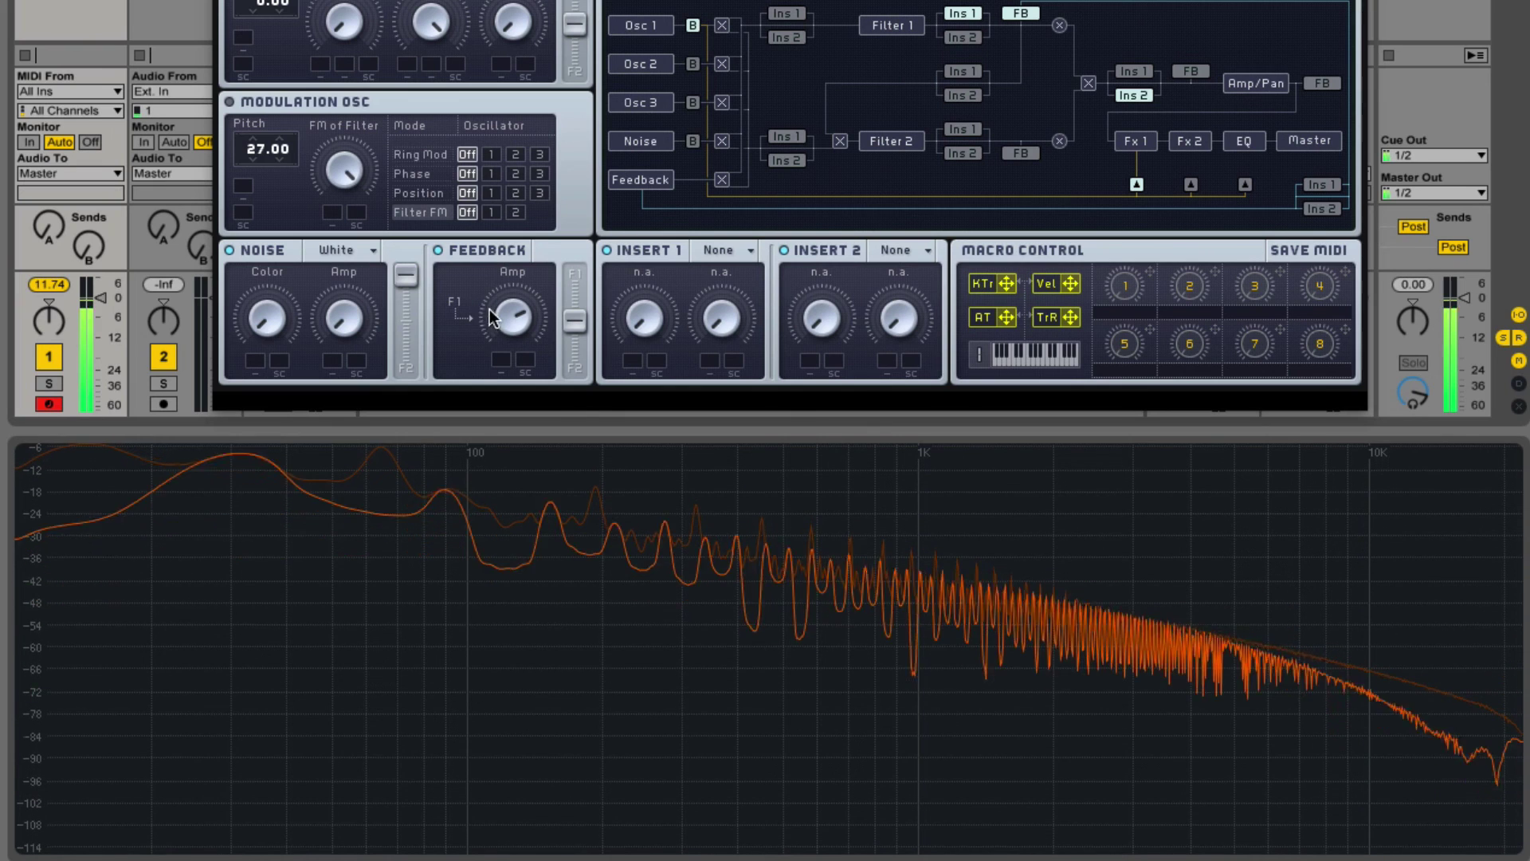
left_click_drag(346, 310, 346, 328)
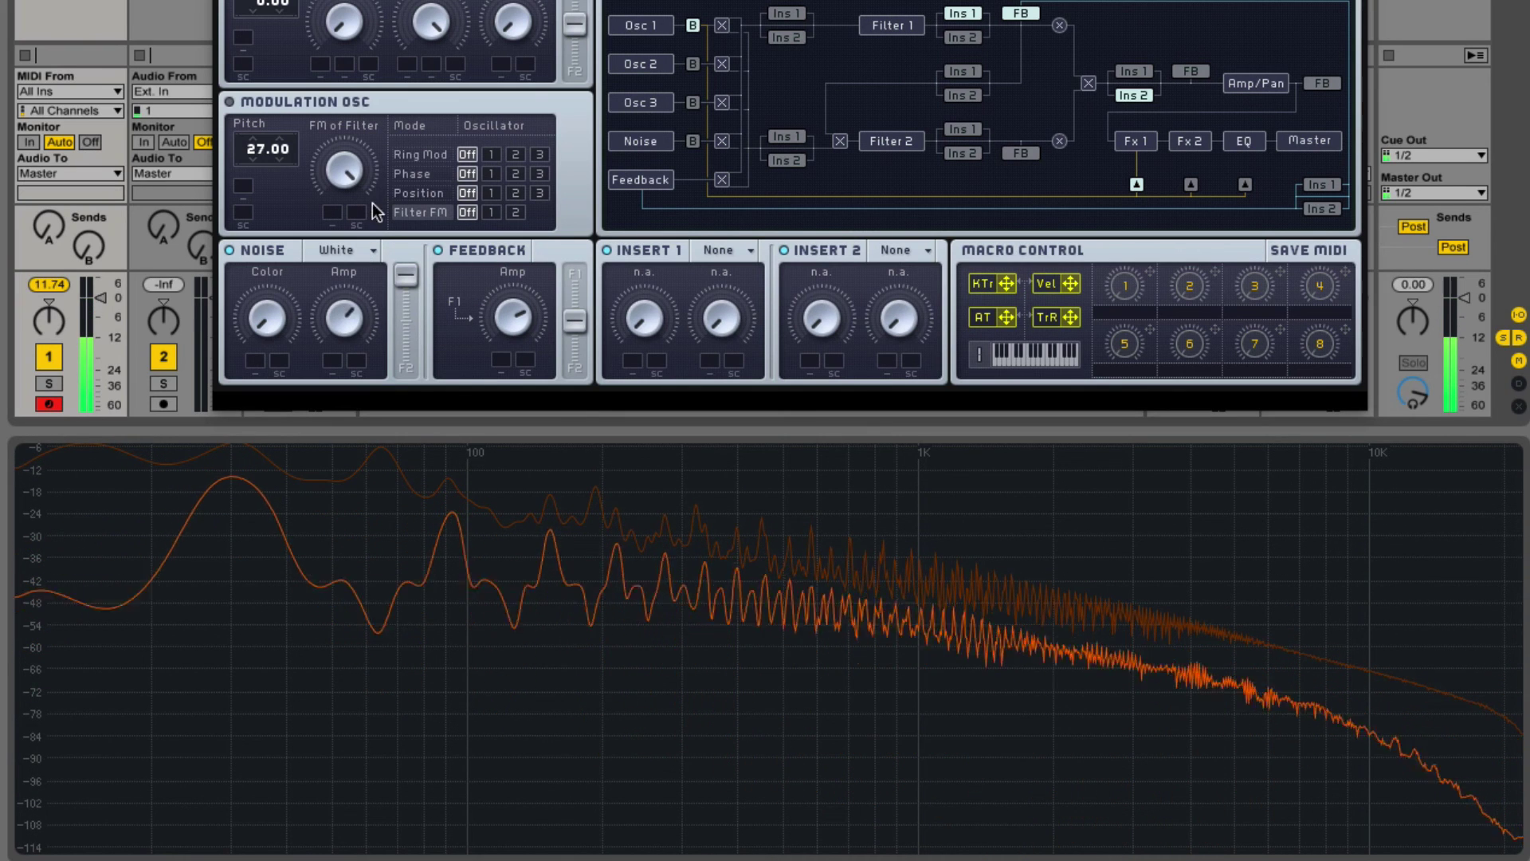
left_click_drag(514, 308, 515, 346)
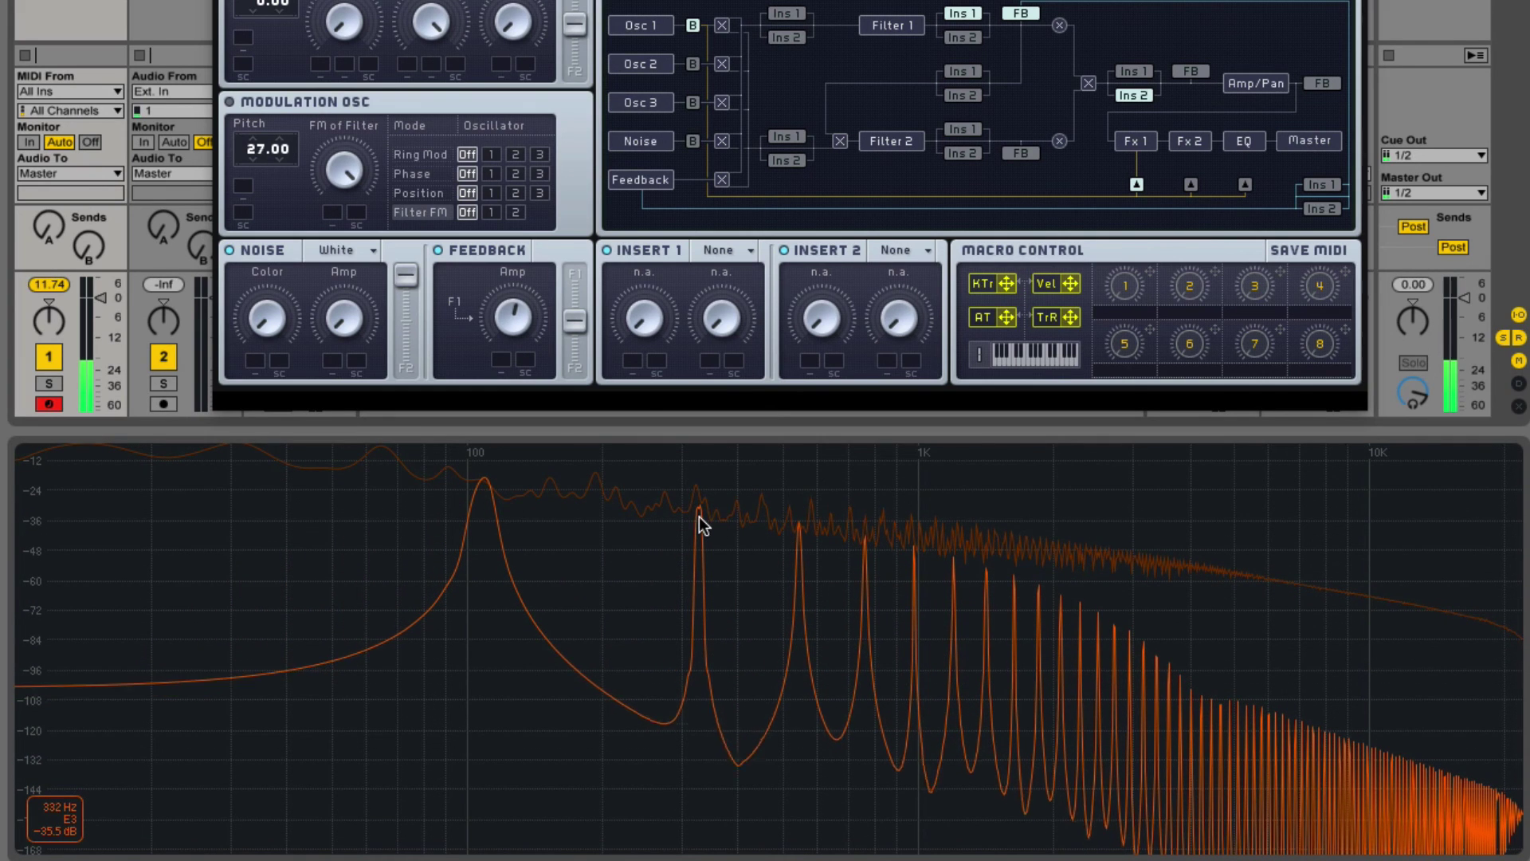
left_click_drag(530, 327, 520, 289)
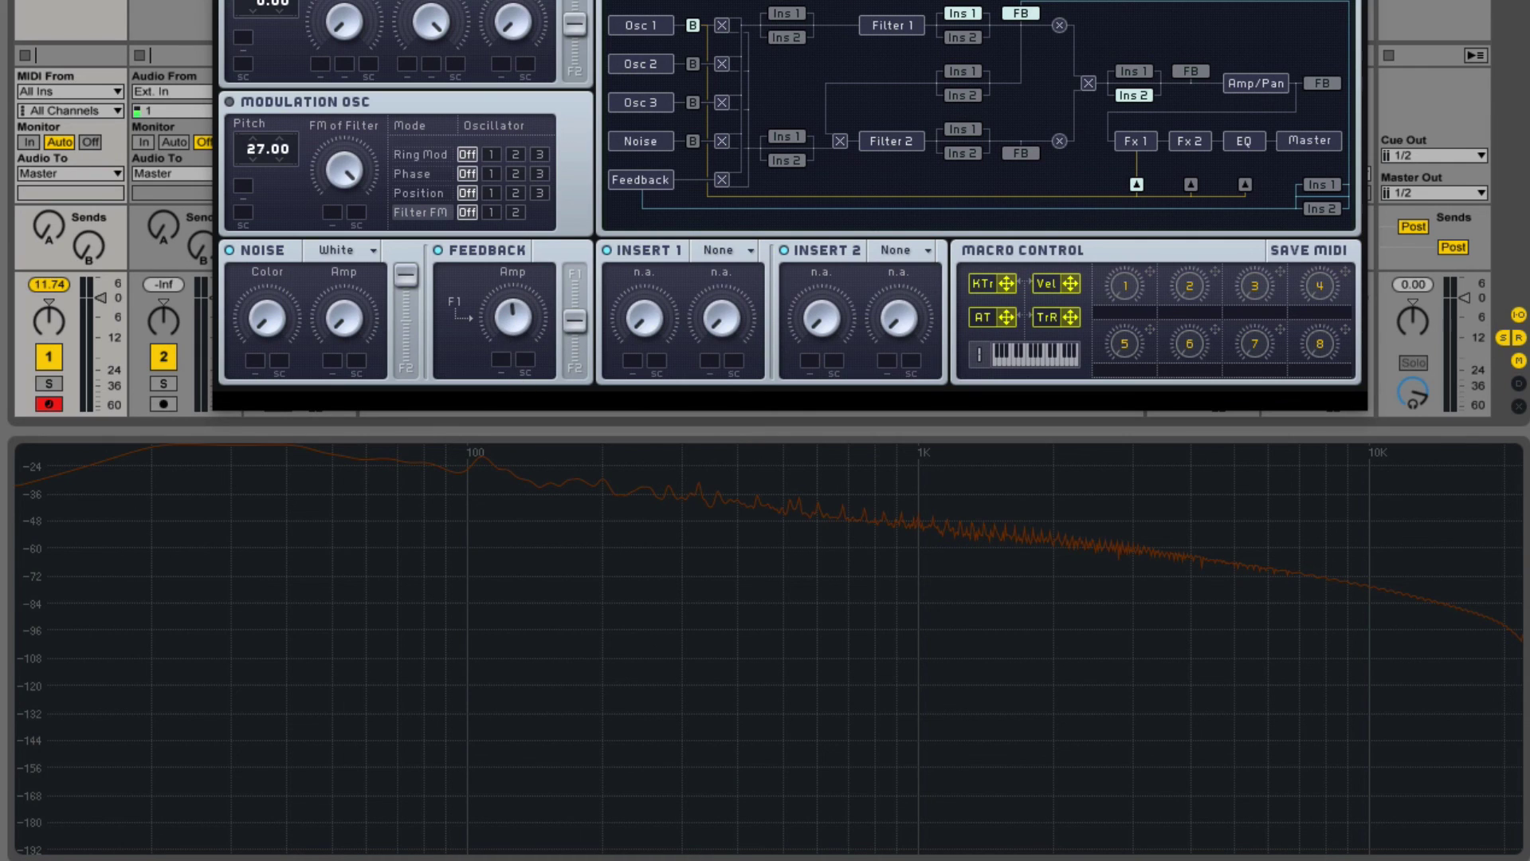
Step: Assign envelope 2 to the noise amp and shape it with a zero decay level, short attack and shortened decay
left_click_drag(821, 1, 342, 368)
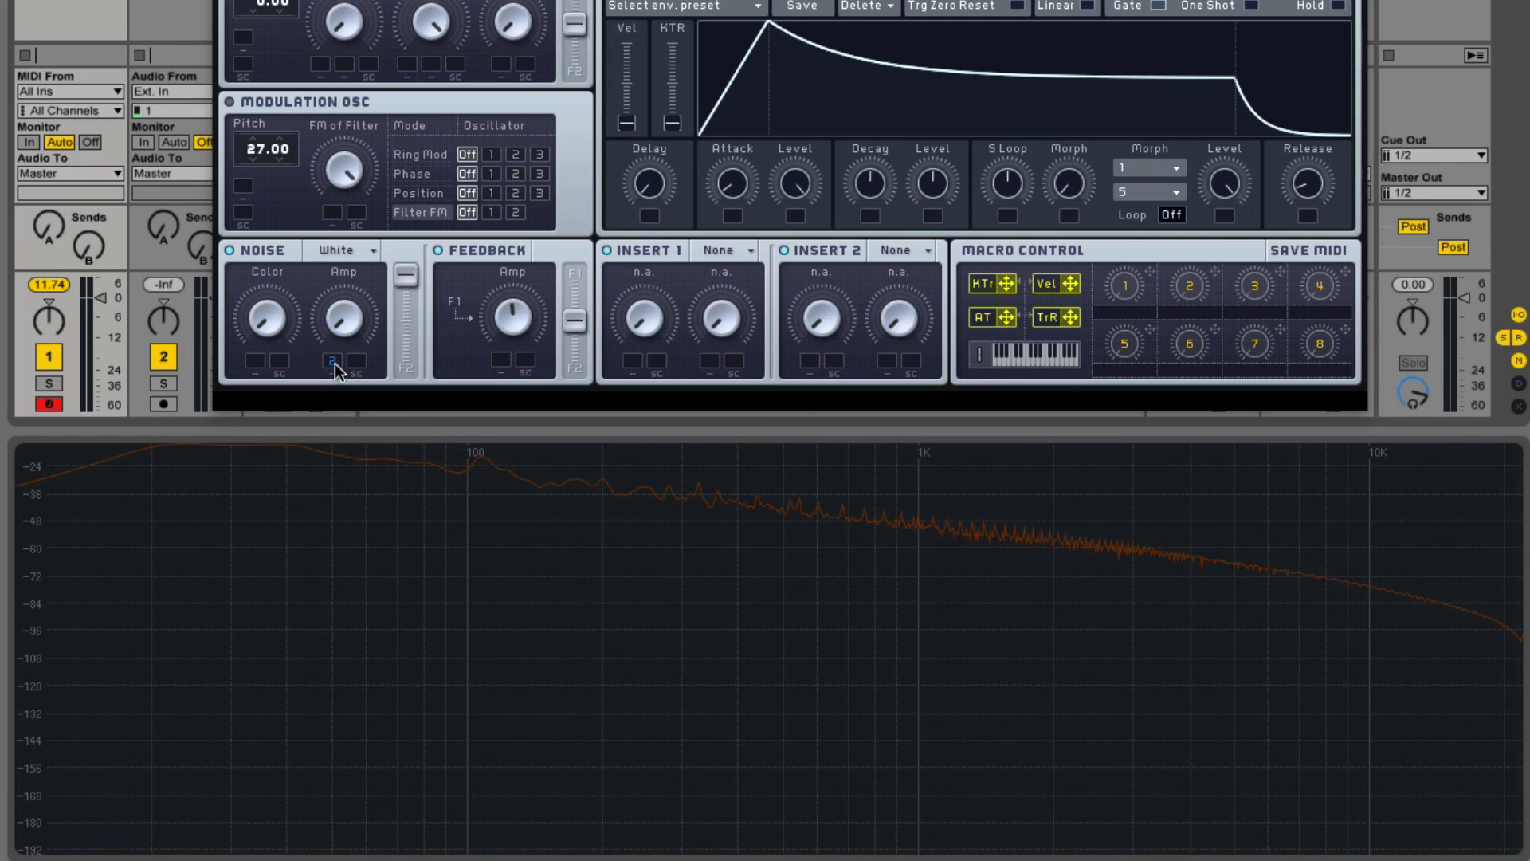
left_click_drag(934, 187, 933, 247)
left_click_drag(743, 192, 743, 208)
left_click_drag(875, 190, 877, 260)
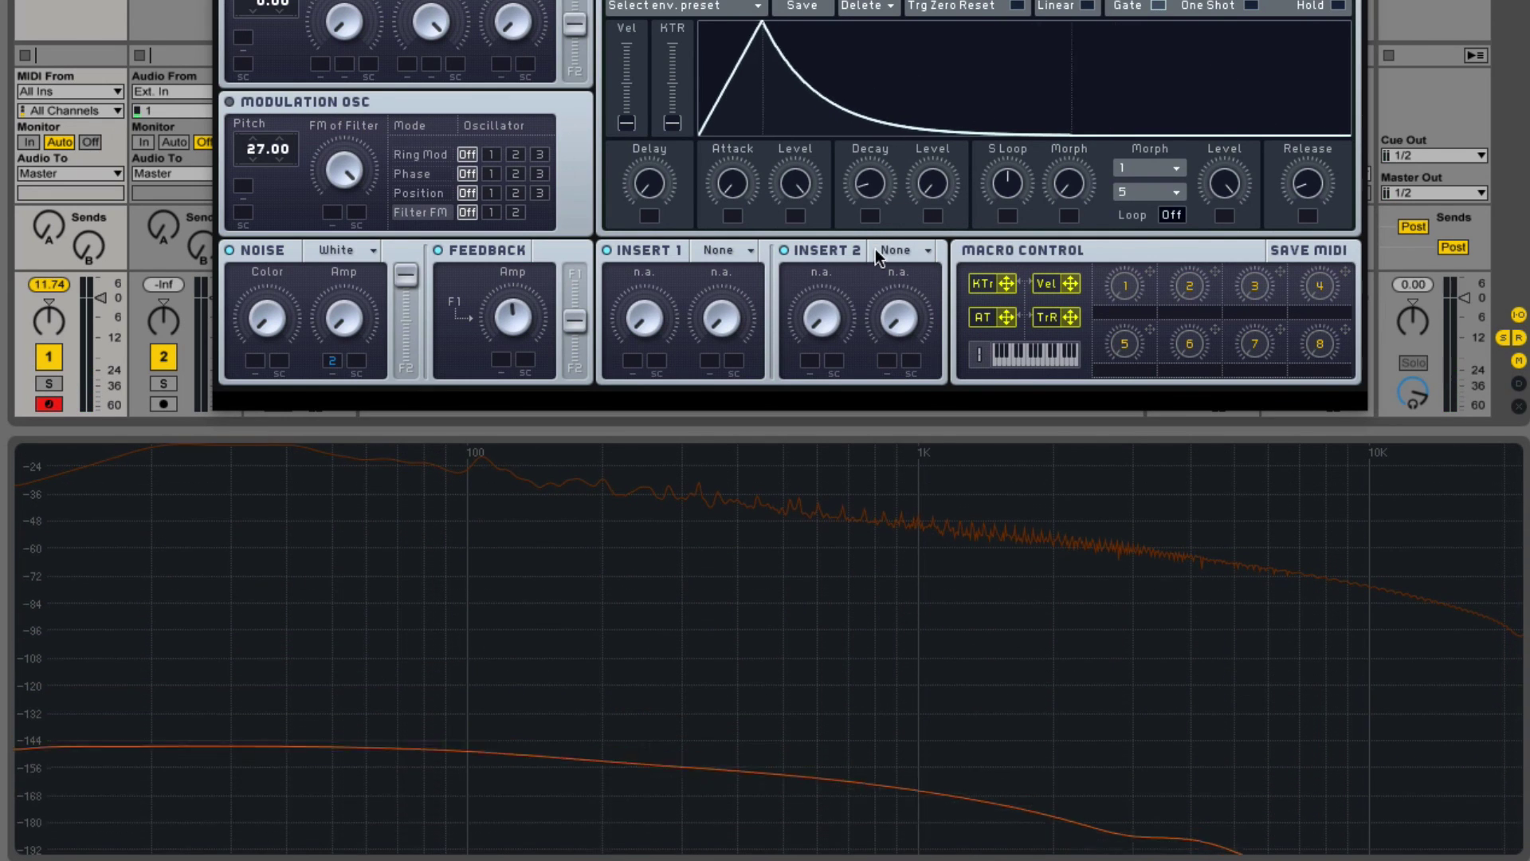
left_click_drag(882, 180, 886, 160)
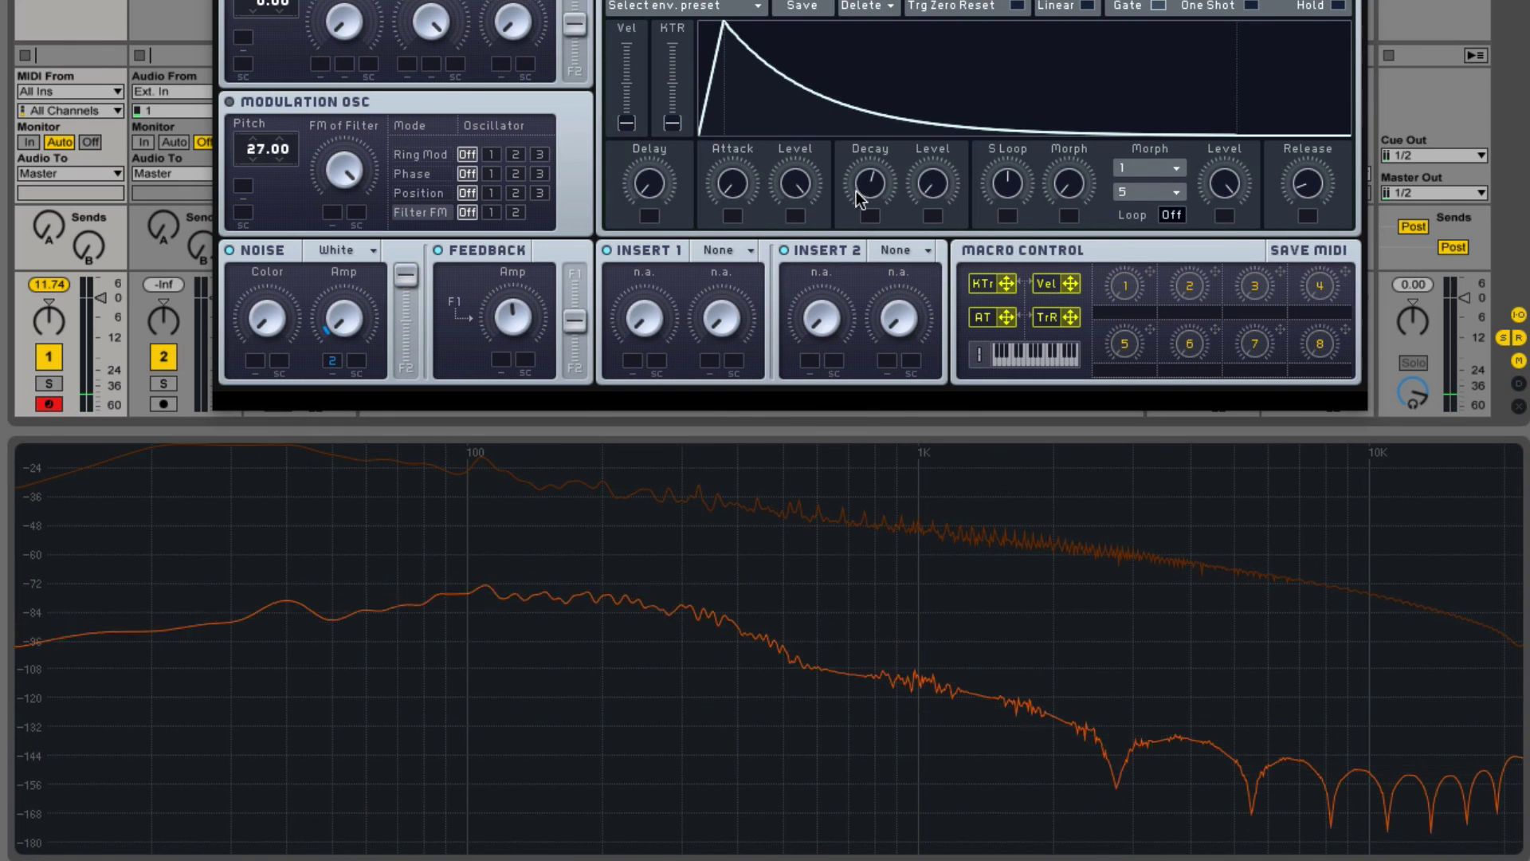
left_click_drag(856, 189, 858, 227)
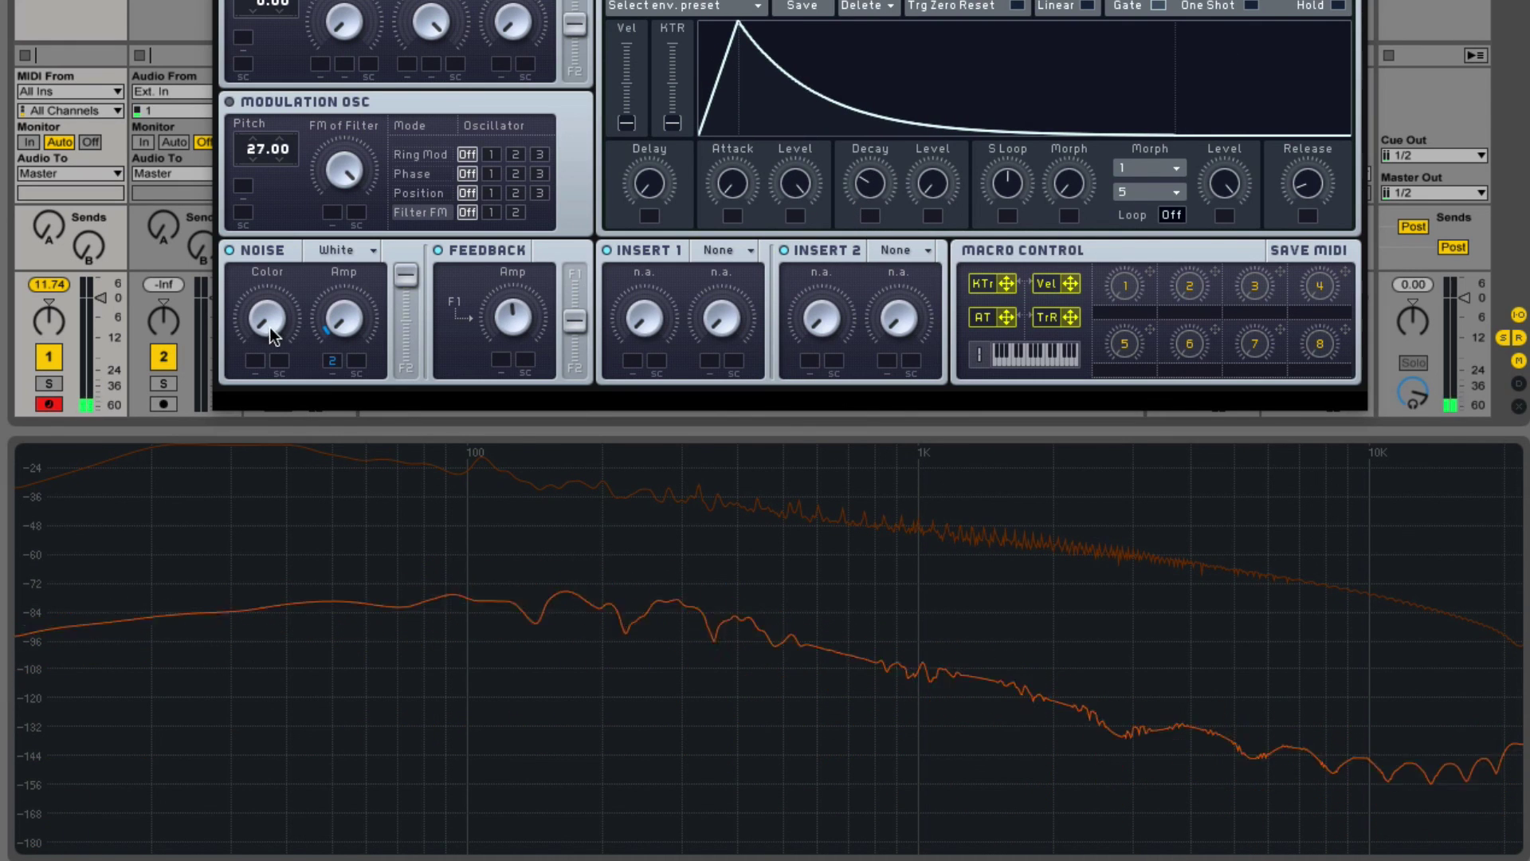
Step: Raise the noise color to maximum and readjust the feedback amp to slightly below its midpoint
left_click_drag(269, 325, 356, 49)
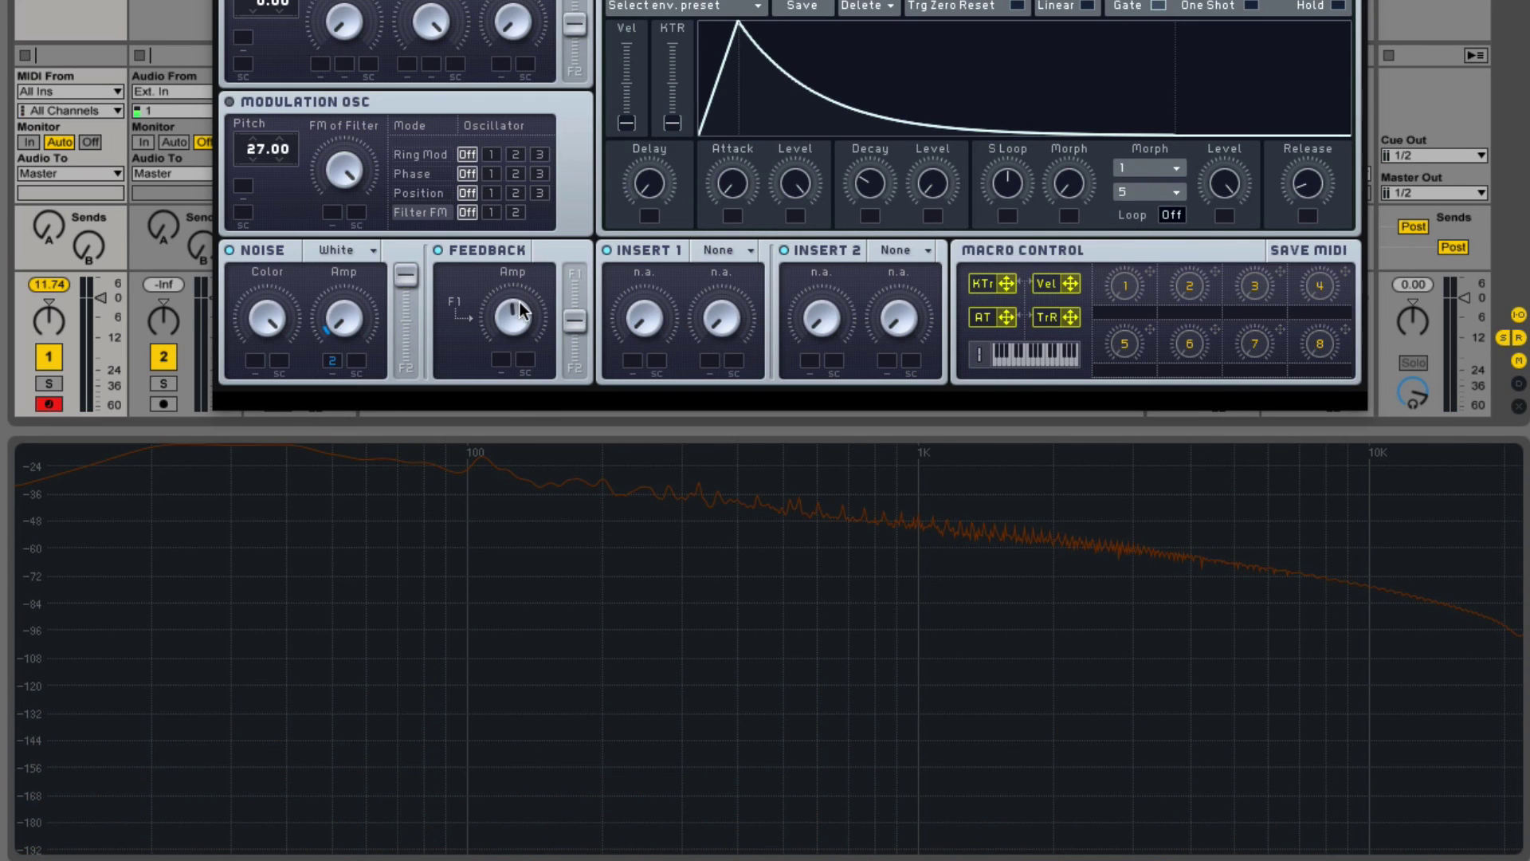
left_click_drag(523, 328, 532, 242)
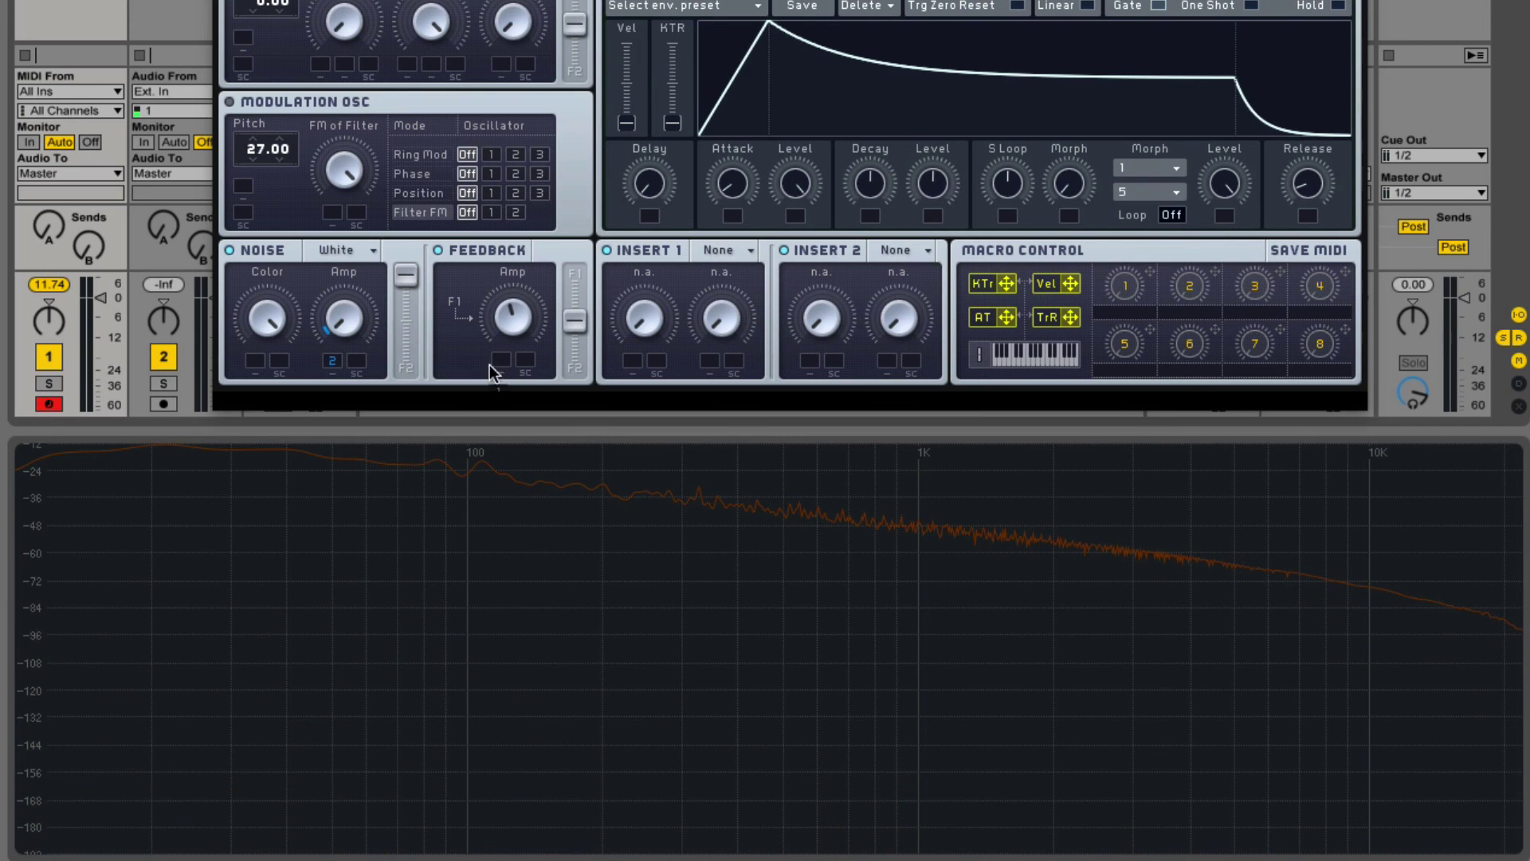
Step: Assign envelope 1 to the feedback amp with an upward modulation range, and adjust its decay and lengthen its attack
left_click_drag(498, 365, 520, 264)
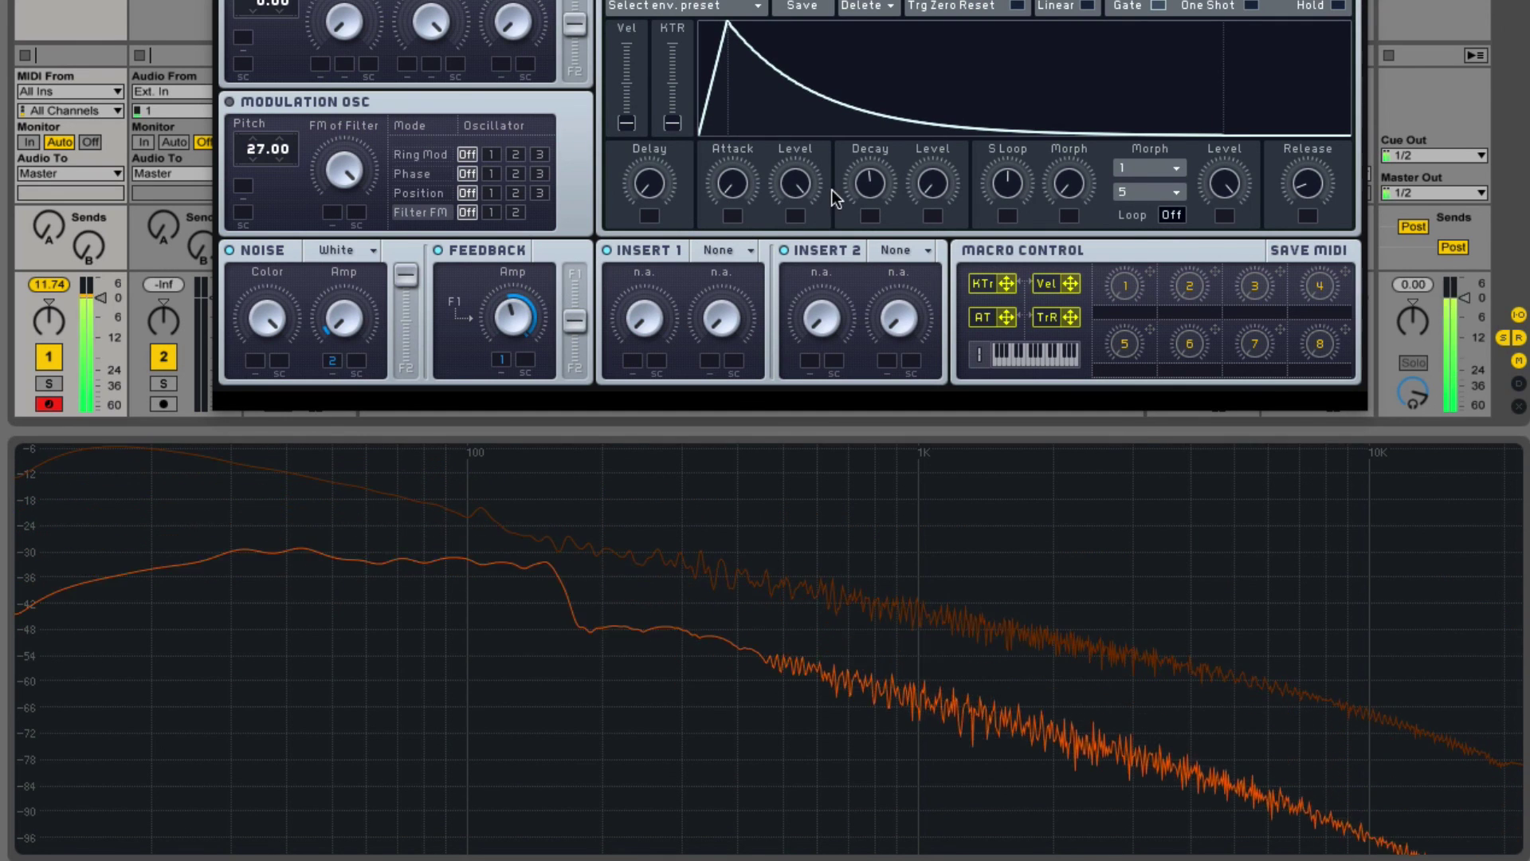
mouse_move(894, 145)
left_mouse_down()
mouse_move(887, 219)
mouse_move(846, 137)
left_mouse_up()
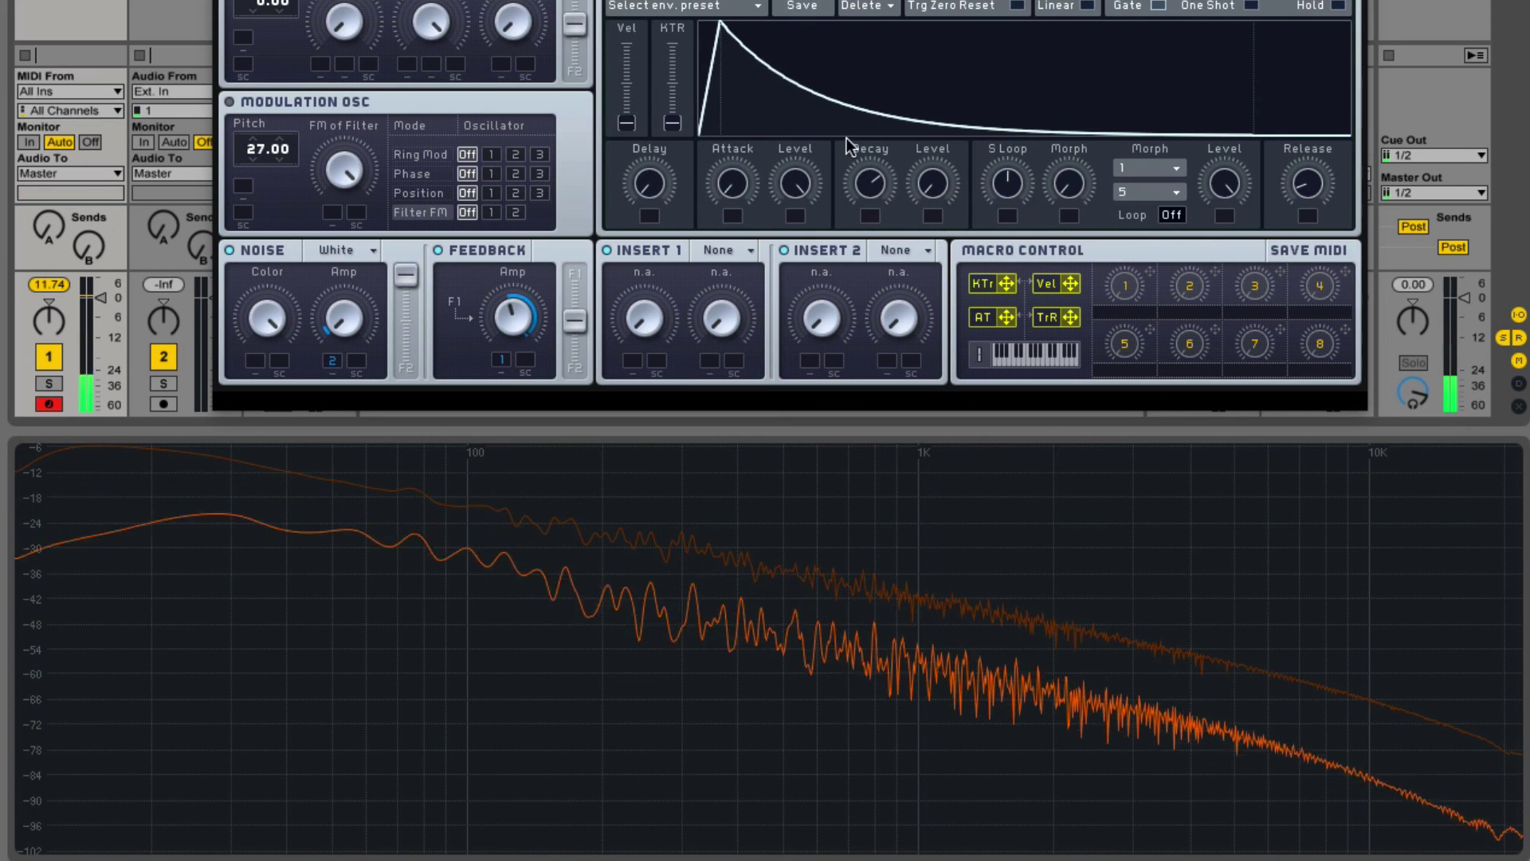
left_click_drag(731, 185, 744, 153)
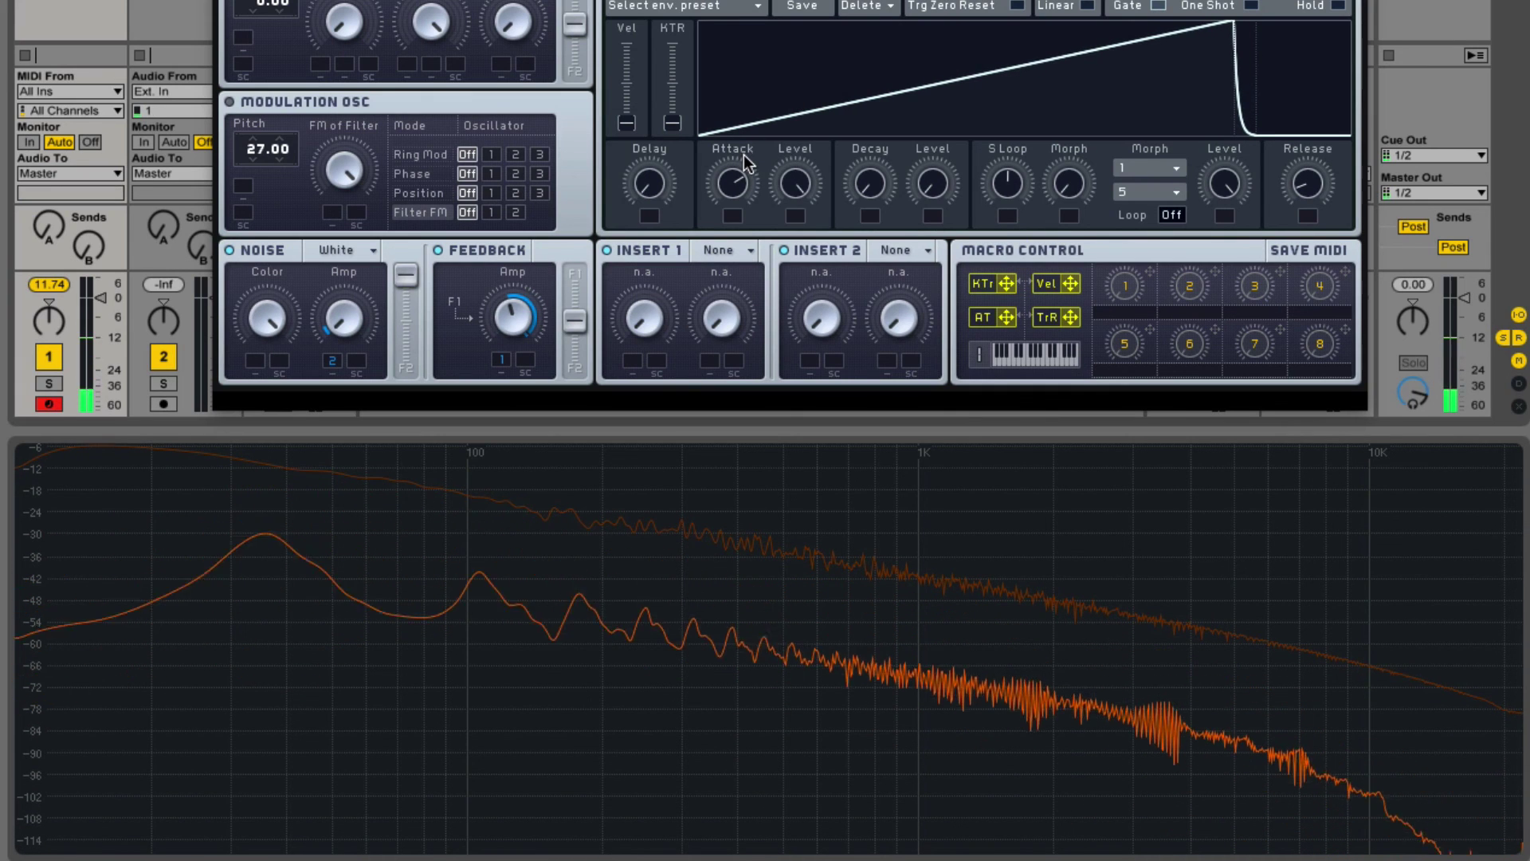